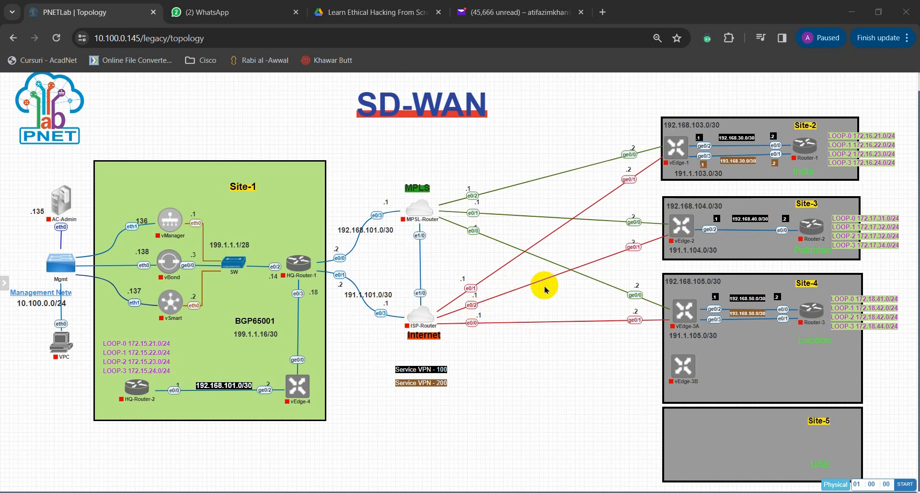
# Step: Examine the SD-WAN topology, covering the Site-1 controllers, HQ-Router-1, vEdge-4, ISP-Router and the branch vEdge nodes
pyautogui.moveTo(681, 151)
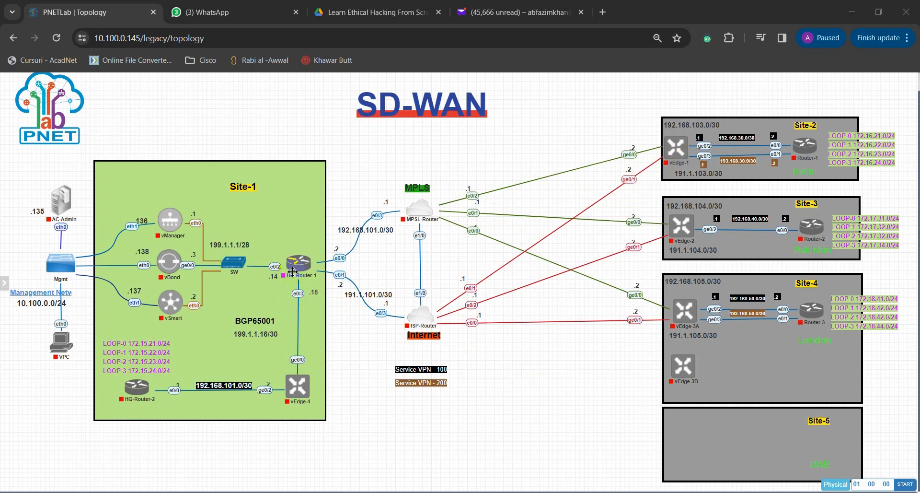
pyautogui.moveTo(294, 273)
pyautogui.moveTo(300, 399)
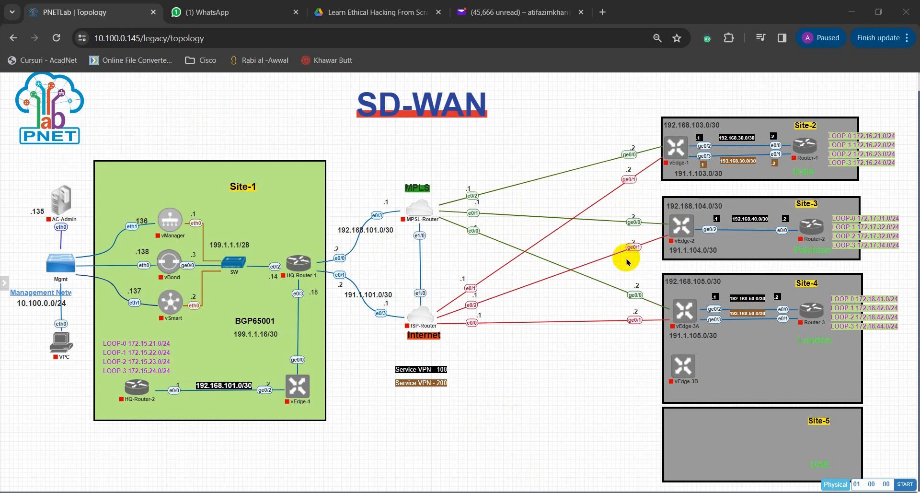
pyautogui.moveTo(168, 238)
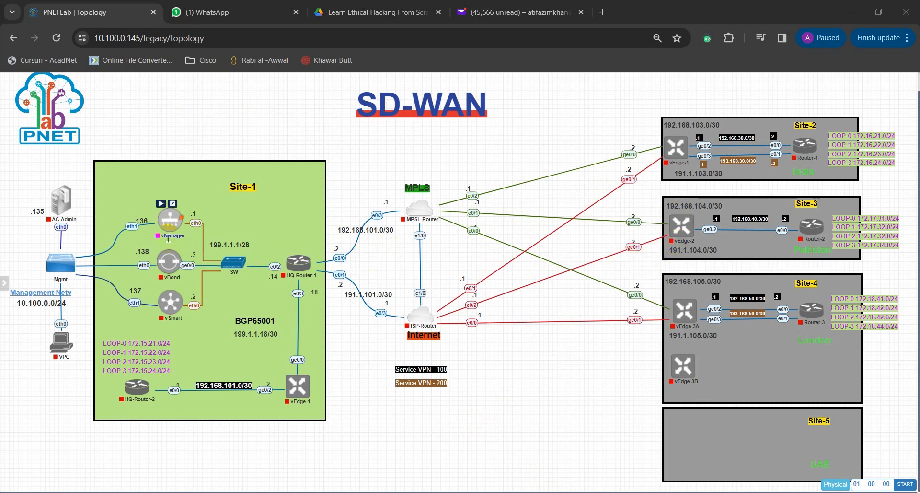
pyautogui.moveTo(173, 316)
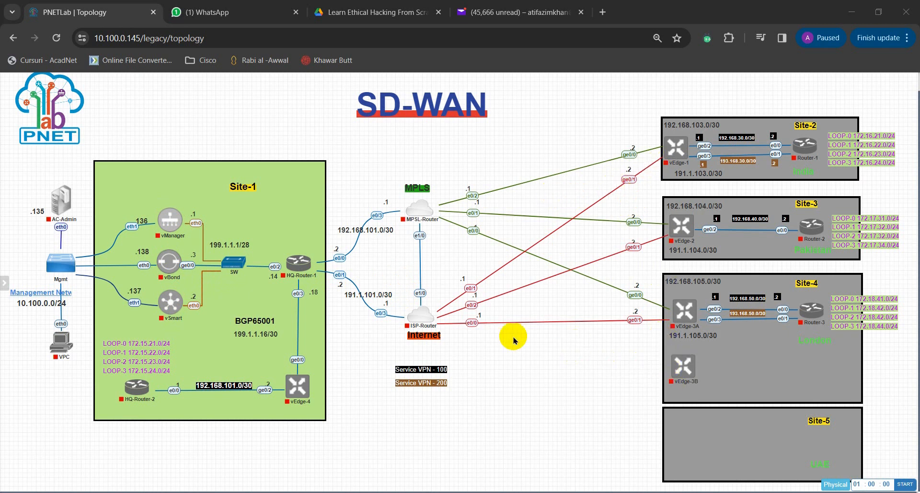
pyautogui.moveTo(431, 316)
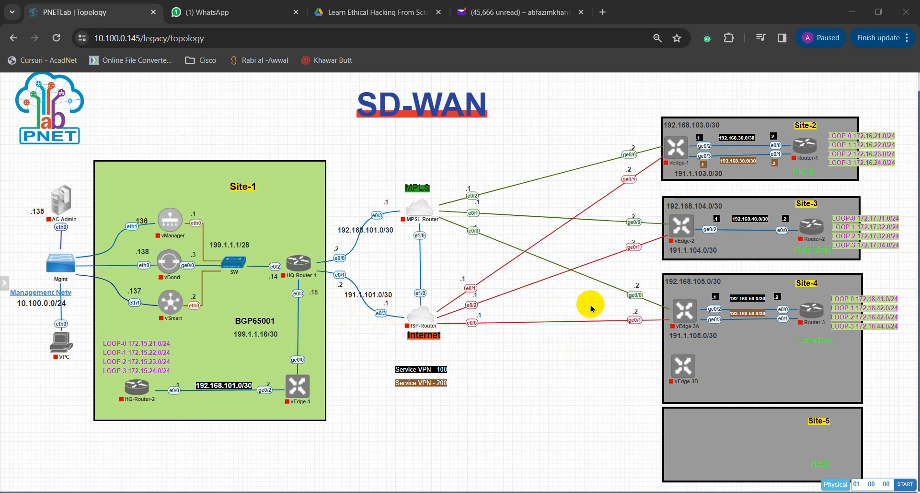
pyautogui.moveTo(689, 315)
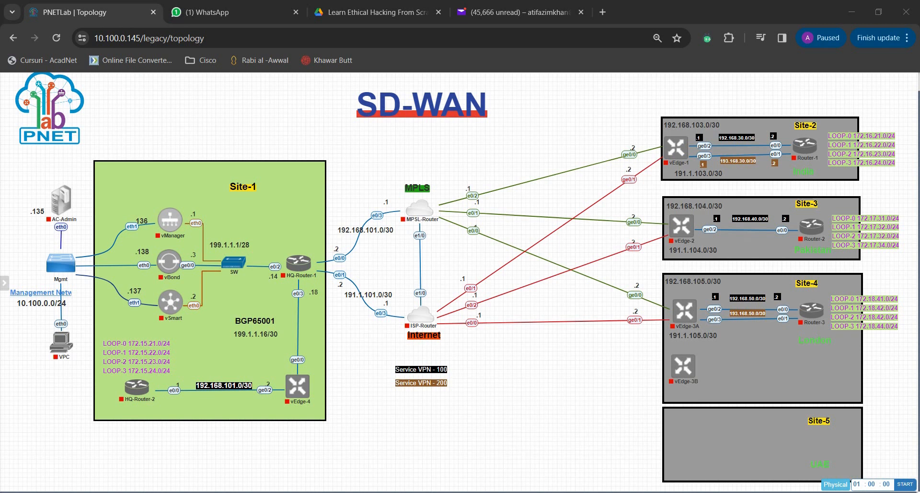
pyautogui.click(551, 371)
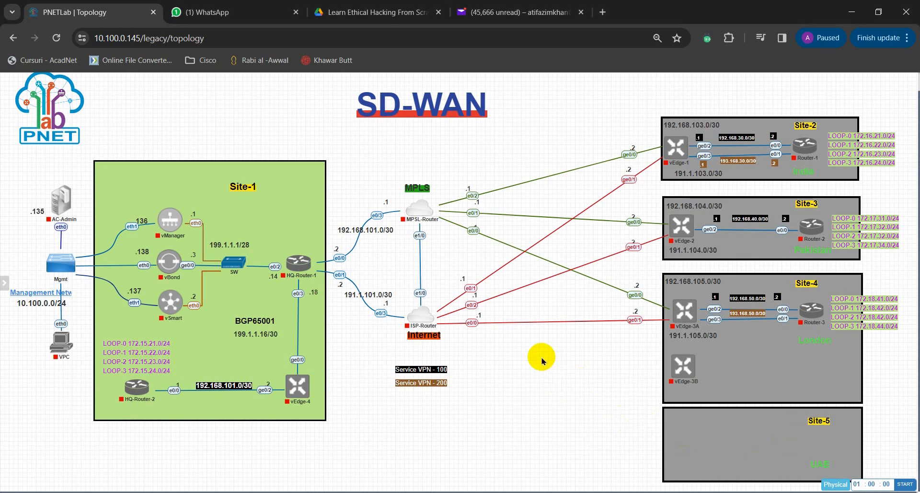
# Step: Reload the lab topology page
pyautogui.click(56, 38)
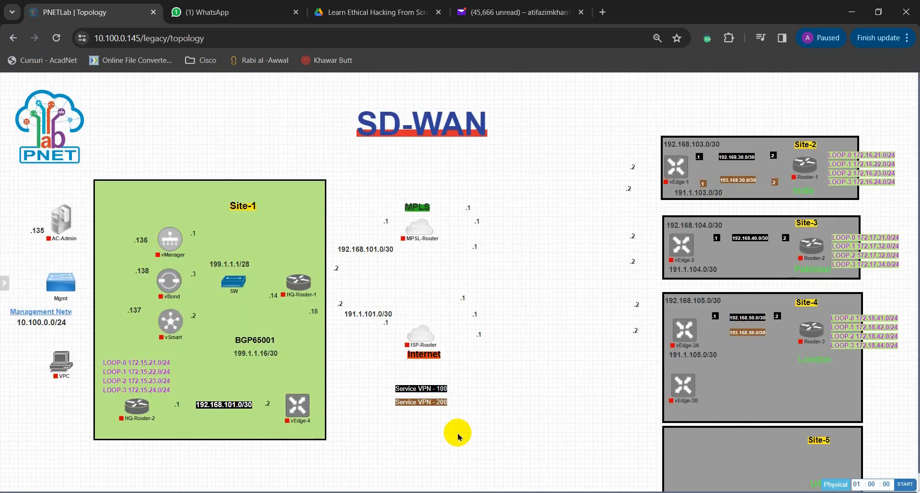
pyautogui.rightClick(537, 374)
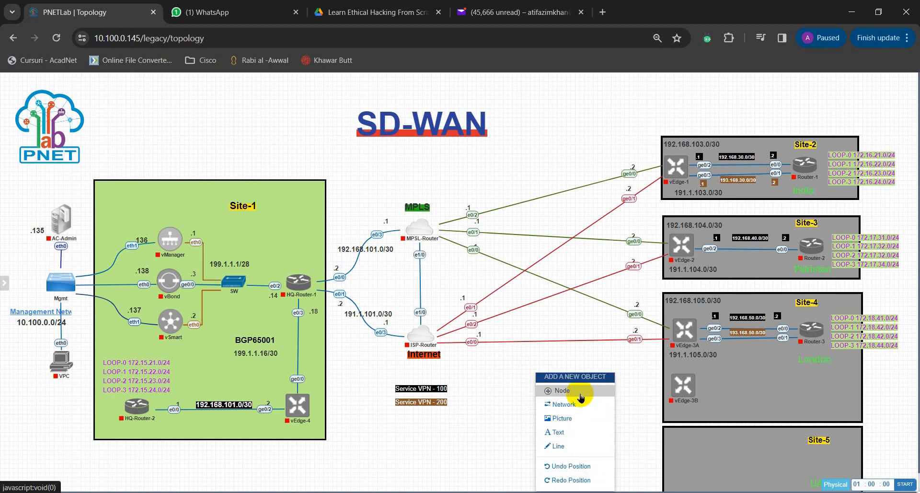
pyautogui.click(516, 366)
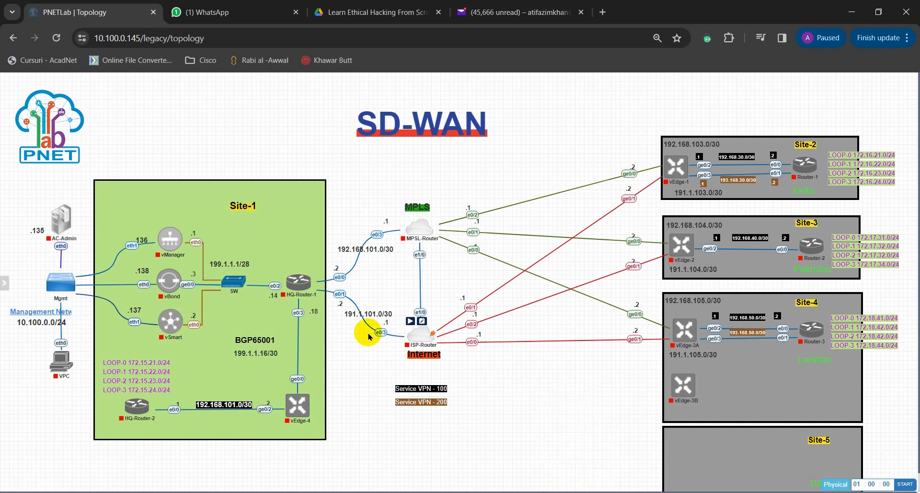
# Step: Add one Viptela vEdge node using the vtedge-20.6.5 image in the empty canvas area beside Site-4
pyautogui.rightClick(553, 380)
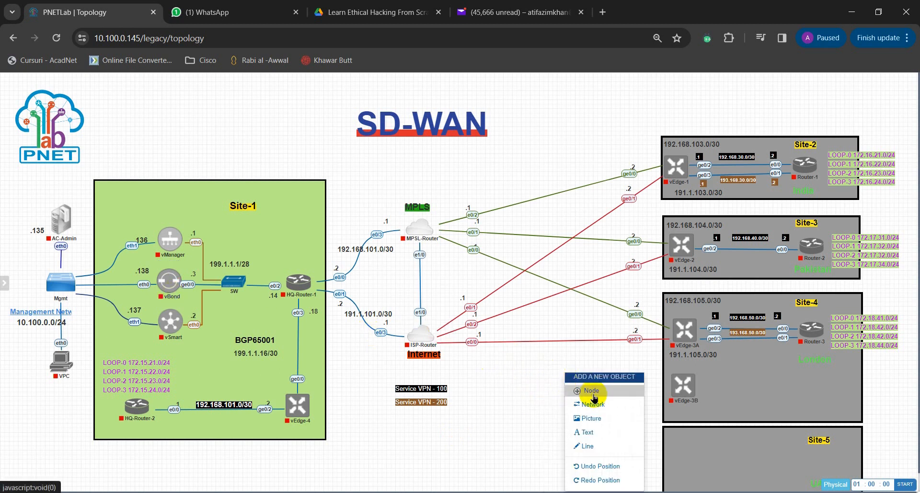
pyautogui.click(592, 392)
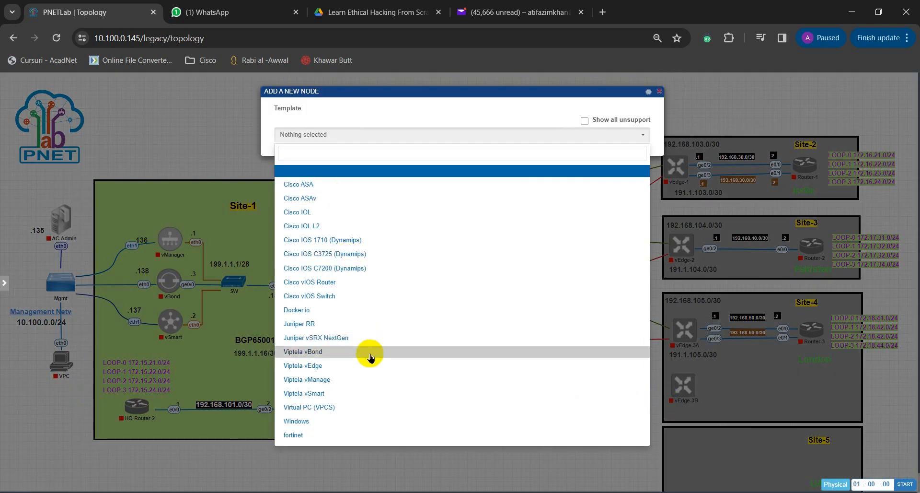
pyautogui.click(312, 367)
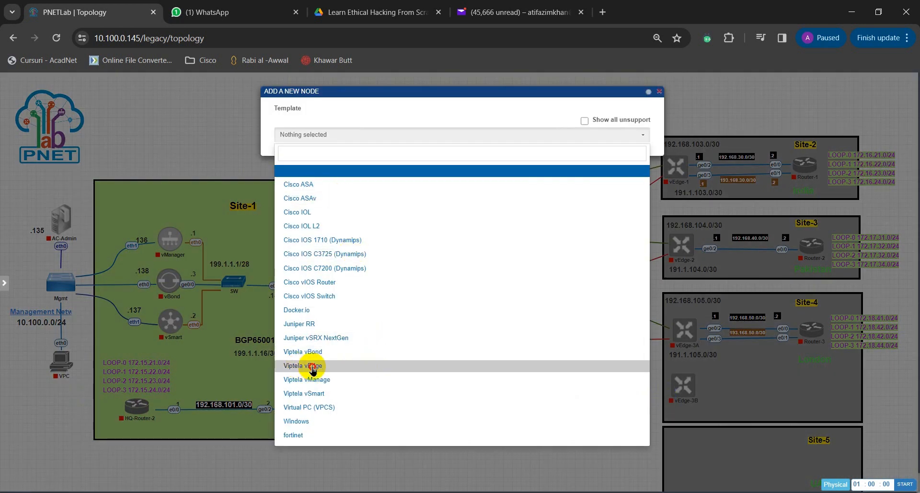
pyautogui.click(458, 167)
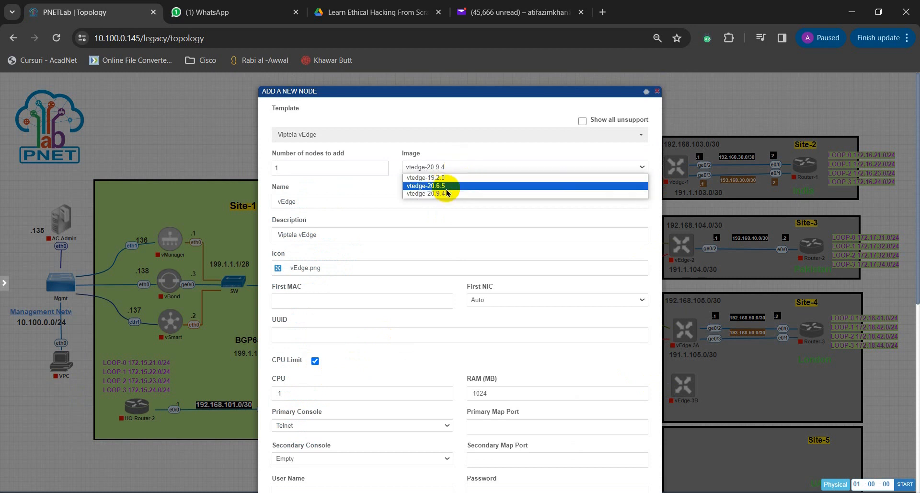
pyautogui.click(446, 186)
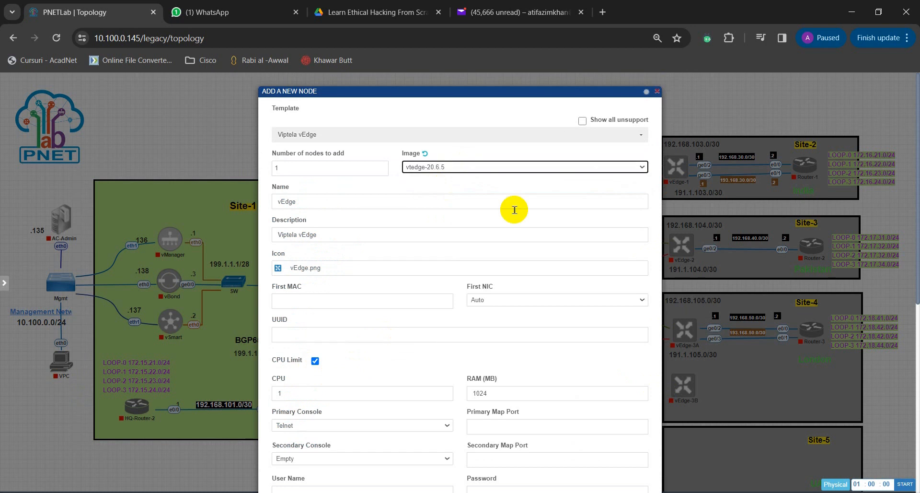
pyautogui.scroll(-7, 456, 340)
pyautogui.scroll(-1, 455, 397)
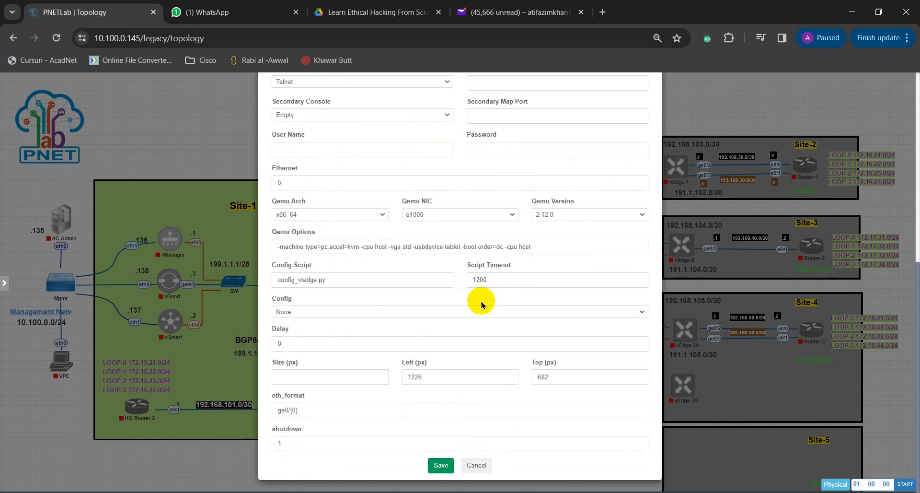
pyautogui.scroll(5, 454, 300)
pyautogui.scroll(-5, 412, 279)
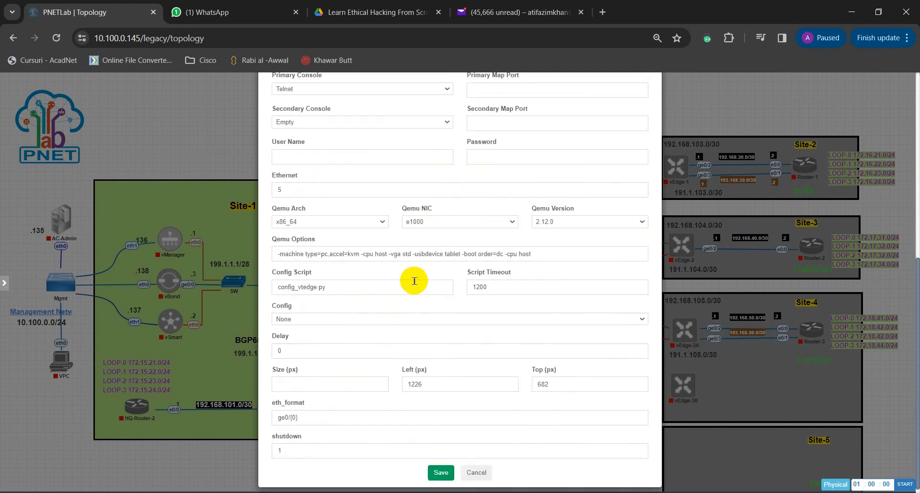
pyautogui.click(447, 467)
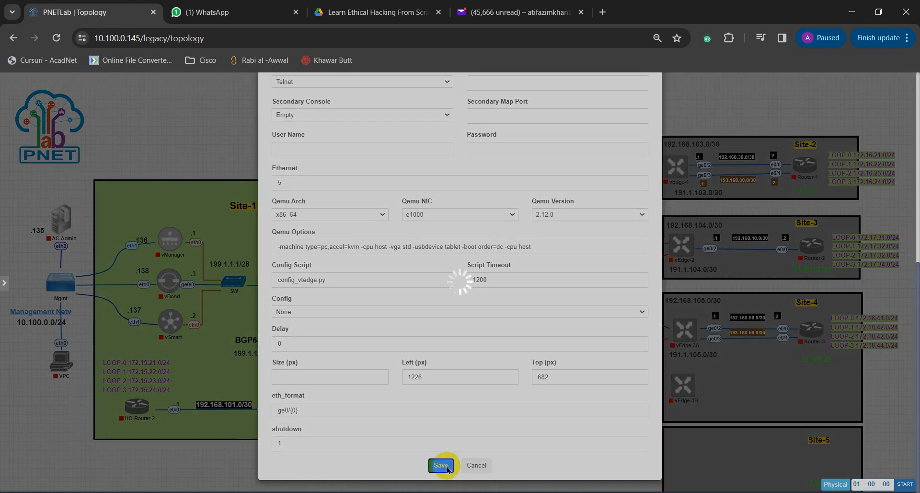
# Step: Rename the new vEdge node to vEdge-5 and place it inside the Site-5 box
pyautogui.scroll(-1, 570, 436)
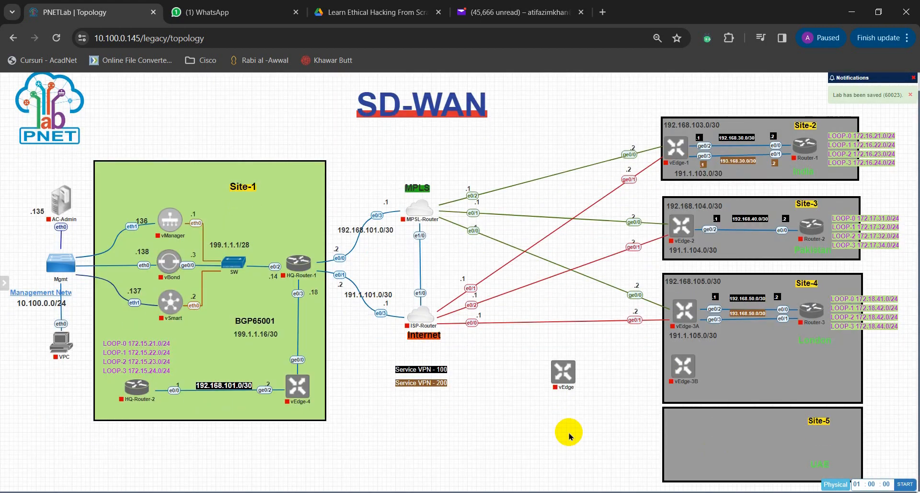
pyautogui.rightClick(565, 378)
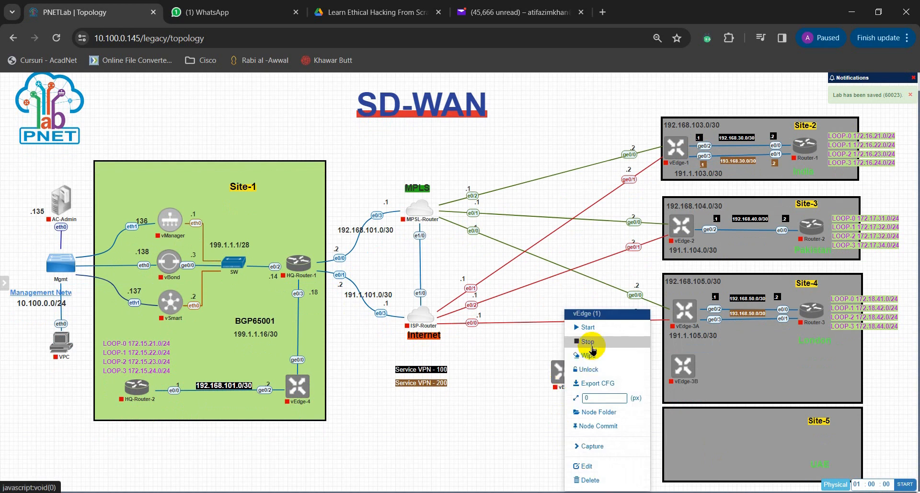
pyautogui.click(594, 464)
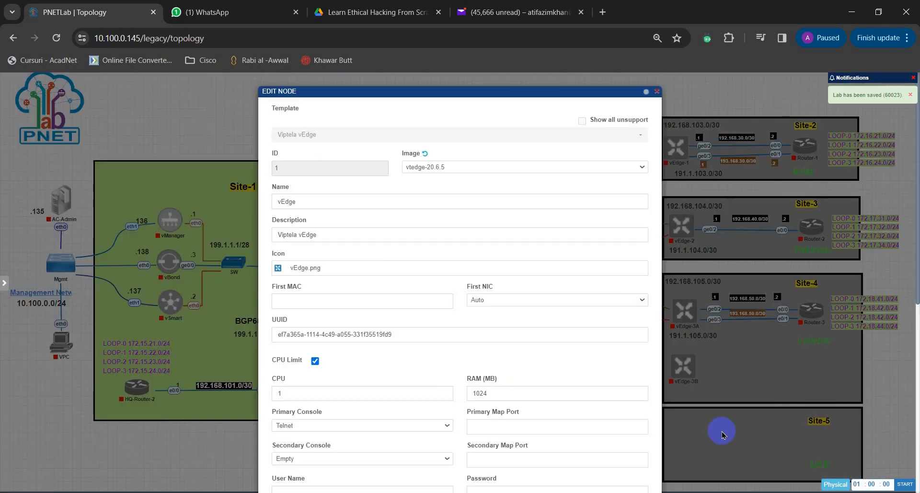
pyautogui.click(267, 178)
pyautogui.write('-5')
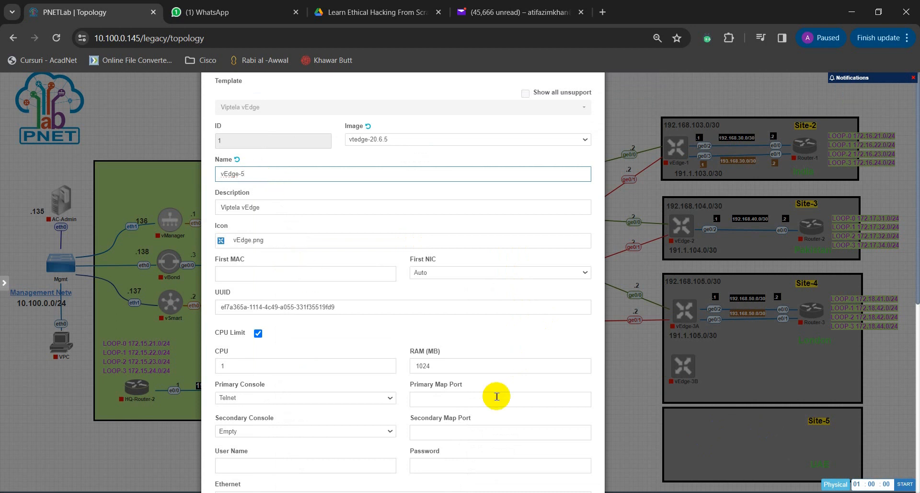
pyautogui.scroll(-7, 496, 397)
pyautogui.click(384, 438)
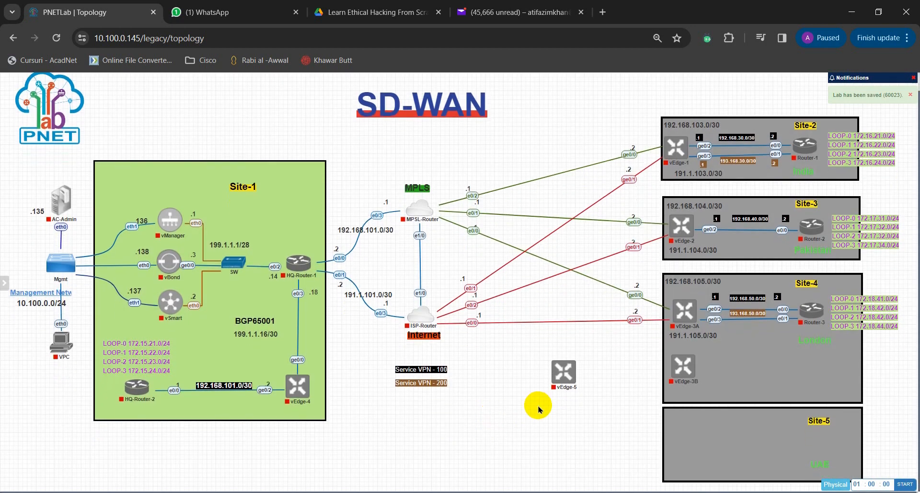
pyautogui.moveTo(557, 376); pyautogui.dragTo(683, 443)
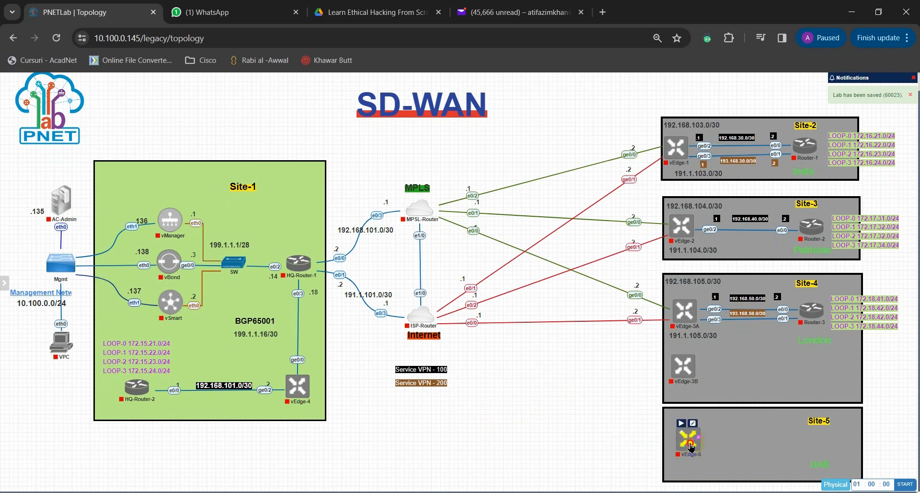
# Step: Connect vEdge-5 interface ge0/1 to ISP-Router interface e1/1
pyautogui.moveTo(691, 446); pyautogui.dragTo(431, 327)
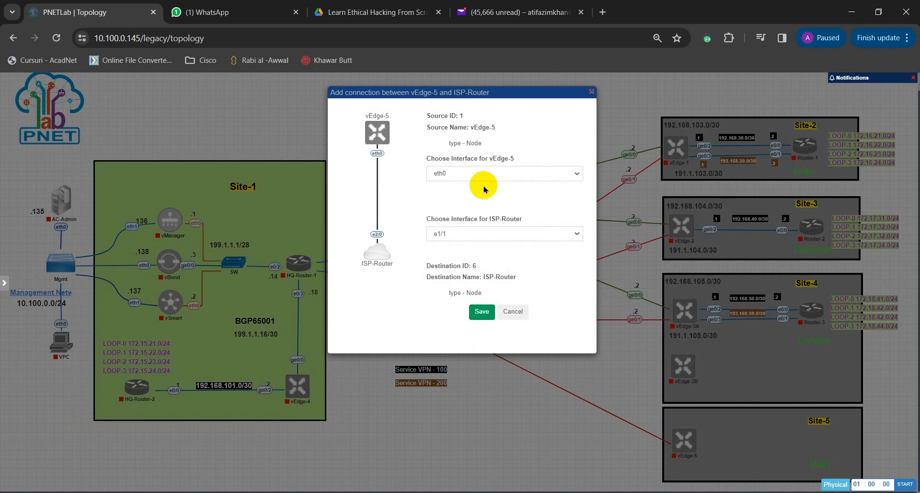
pyautogui.click(483, 240)
pyautogui.click(479, 235)
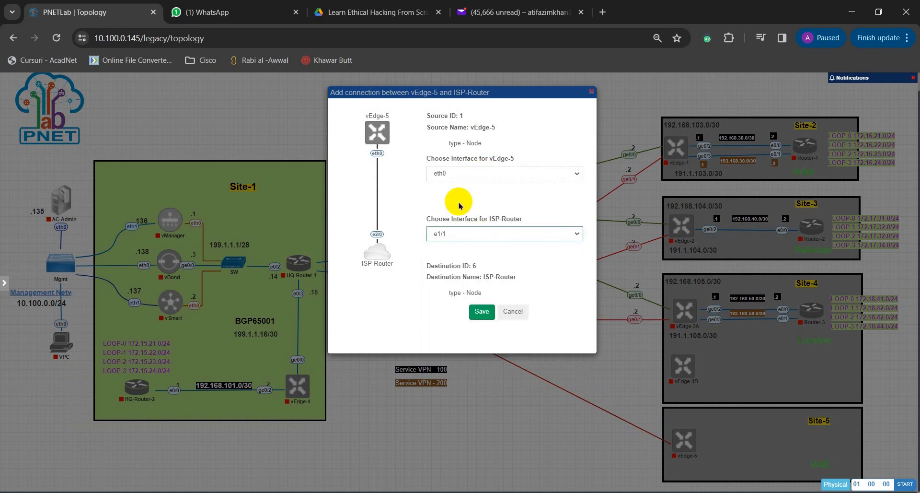
pyautogui.click(459, 173)
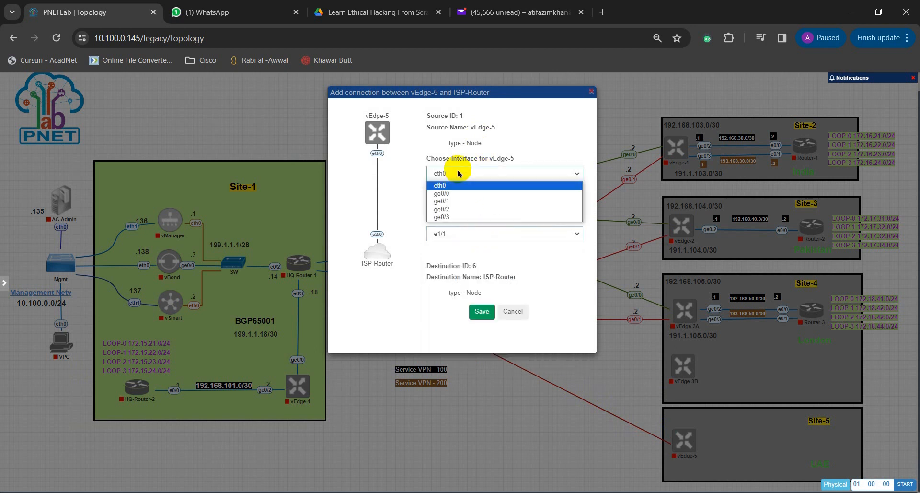
pyautogui.click(467, 201)
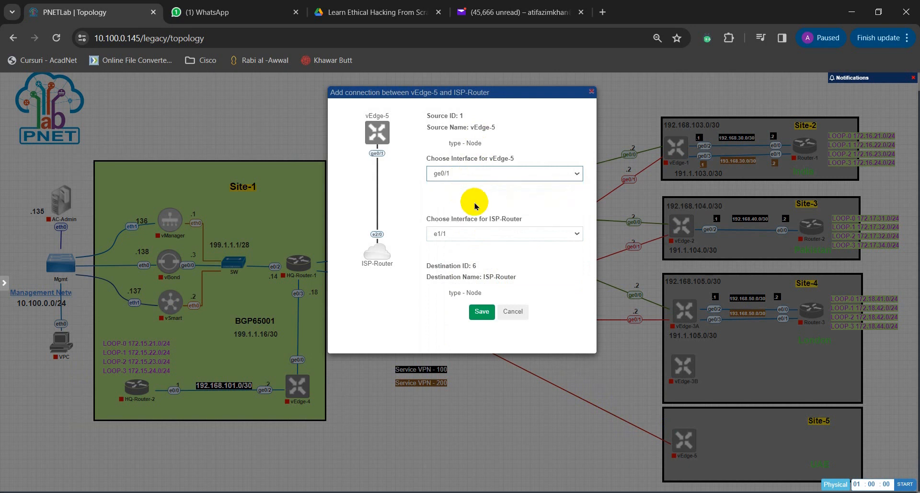
pyautogui.click(482, 313)
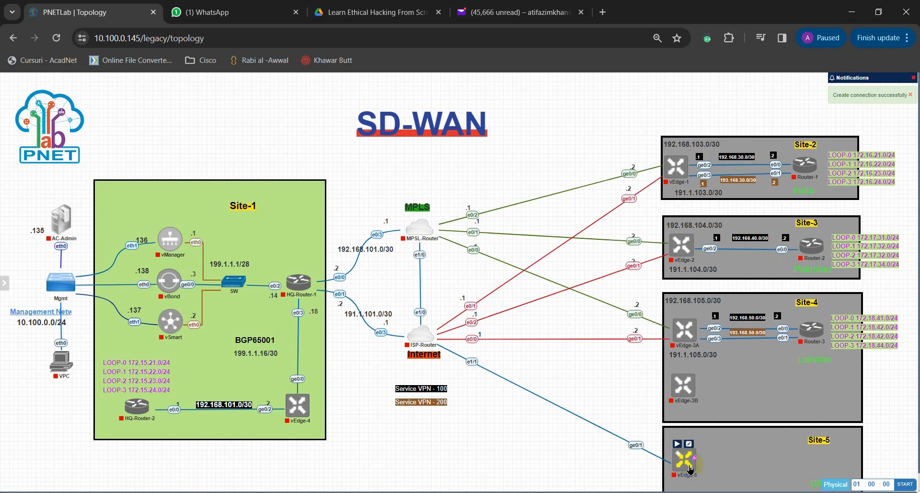
# Step: Connect vEdge-5 interface ge0/0 to MPSL-Router interface e1/1
pyautogui.moveTo(695, 462); pyautogui.dragTo(420, 236)
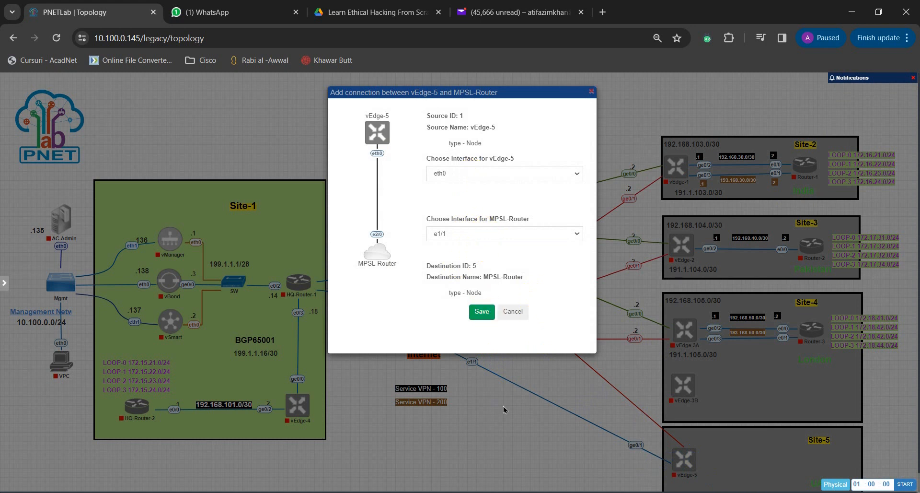
pyautogui.click(445, 175)
pyautogui.click(451, 193)
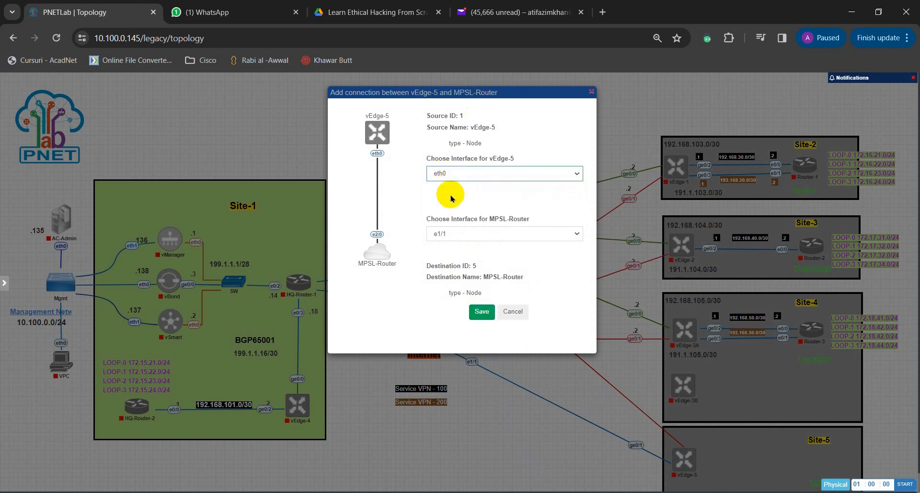
pyautogui.click(481, 314)
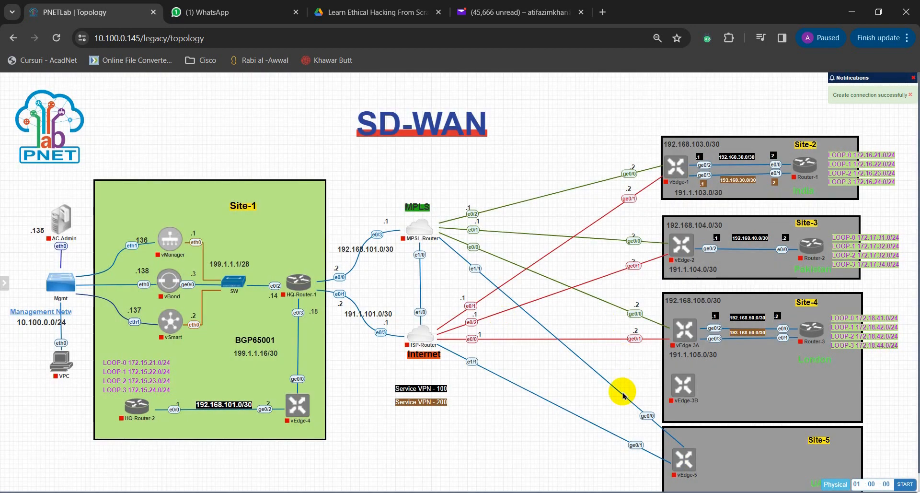
# Step: Recolor the connection between vEdge-5 ge0/0 and MPSL-Router e1/1 to dark green (hex 417505)
pyautogui.scroll(-1, 617, 393)
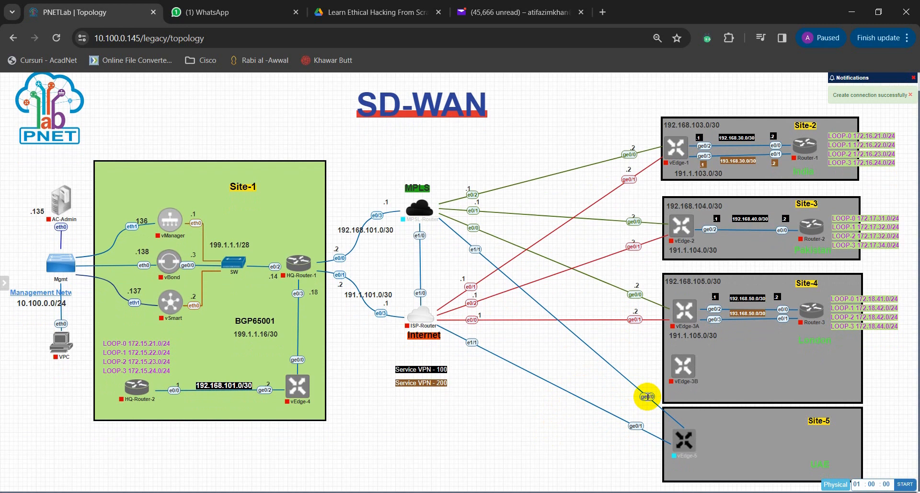
pyautogui.rightClick(648, 397)
pyautogui.click(666, 416)
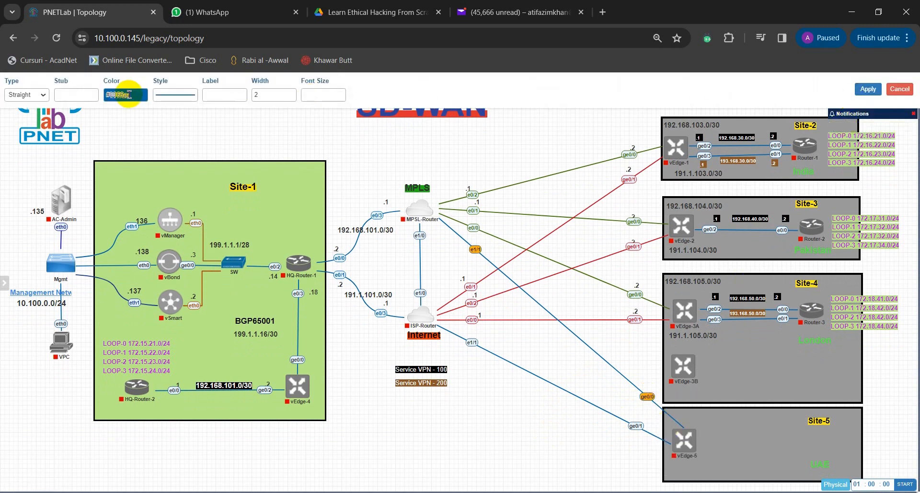
pyautogui.click(127, 94)
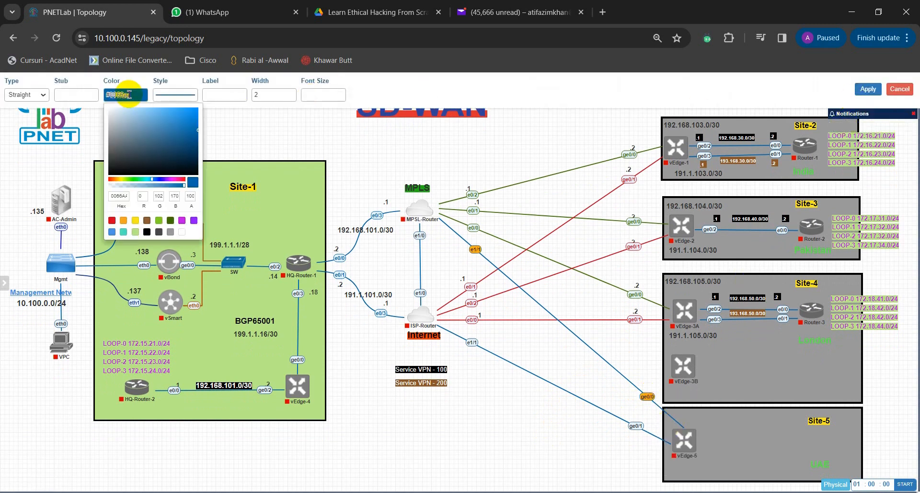
pyautogui.click(133, 181)
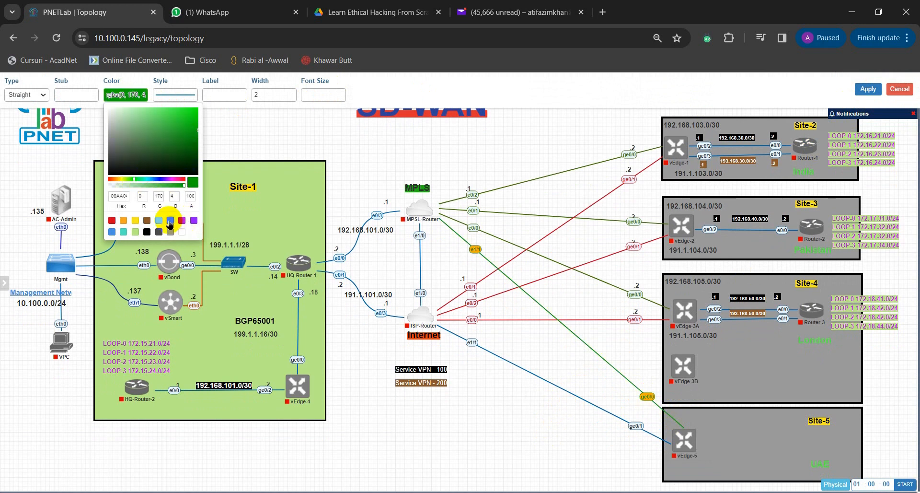
pyautogui.click(170, 220)
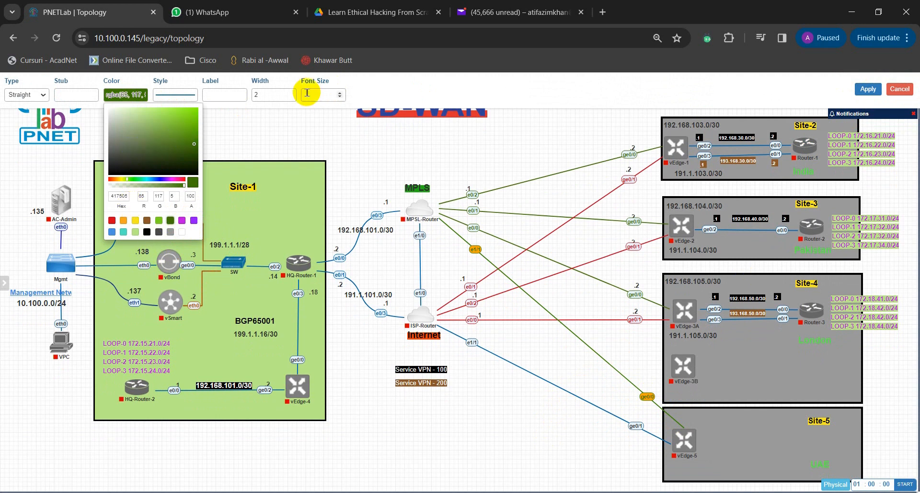
pyautogui.click(868, 89)
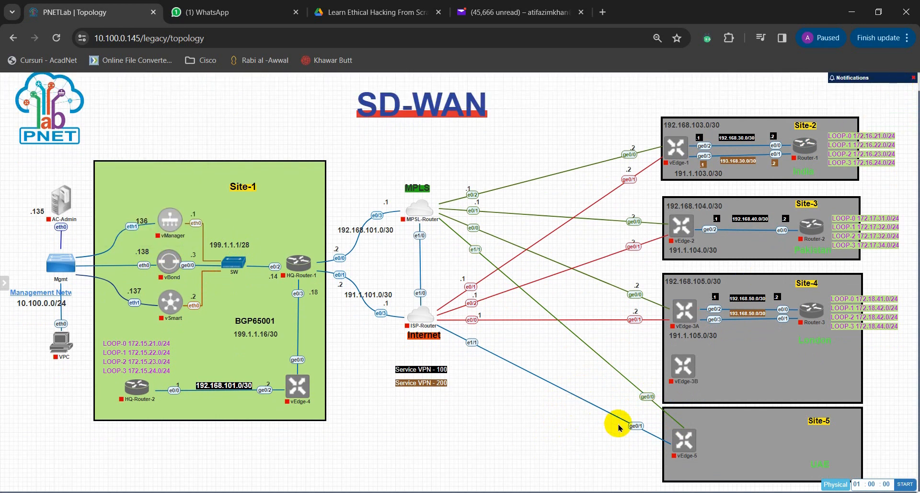
# Step: Recolor the connection between vEdge-5 ge0/1 and ISP-Router e1/1 to red (RGB 208, 2, 27)
pyautogui.rightClick(636, 424)
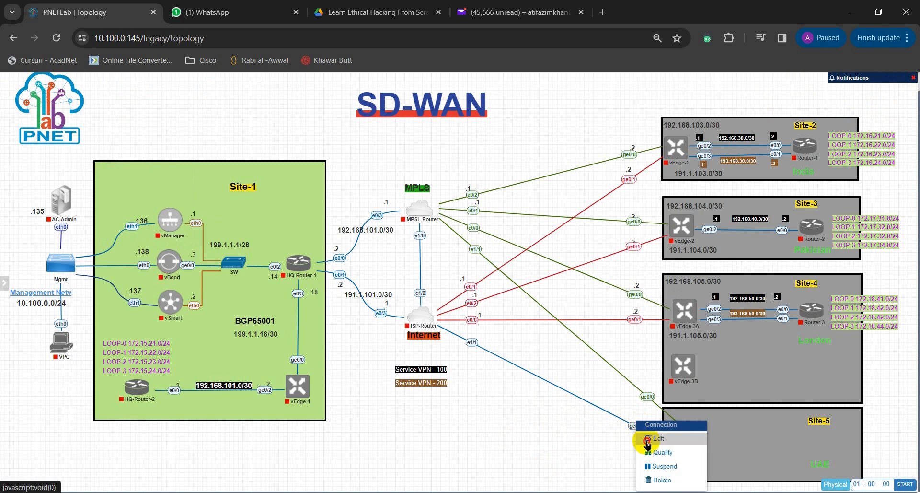
pyautogui.click(649, 442)
pyautogui.click(126, 94)
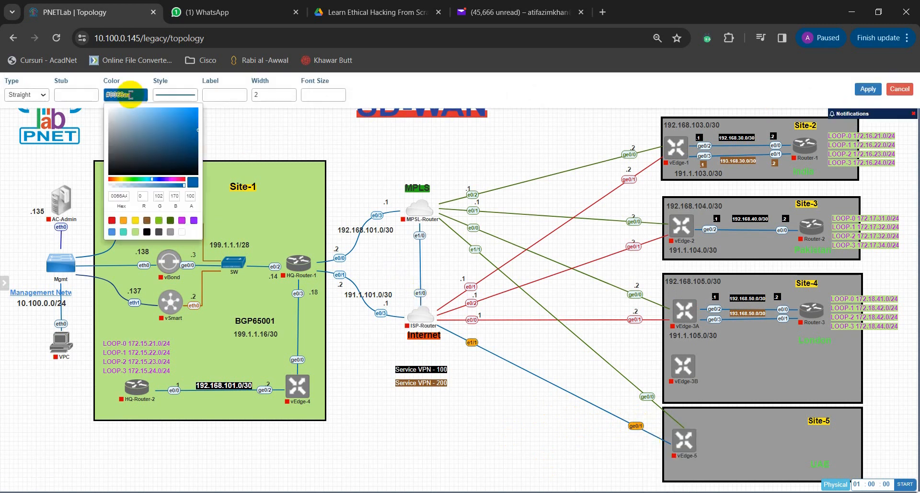
pyautogui.click(111, 182)
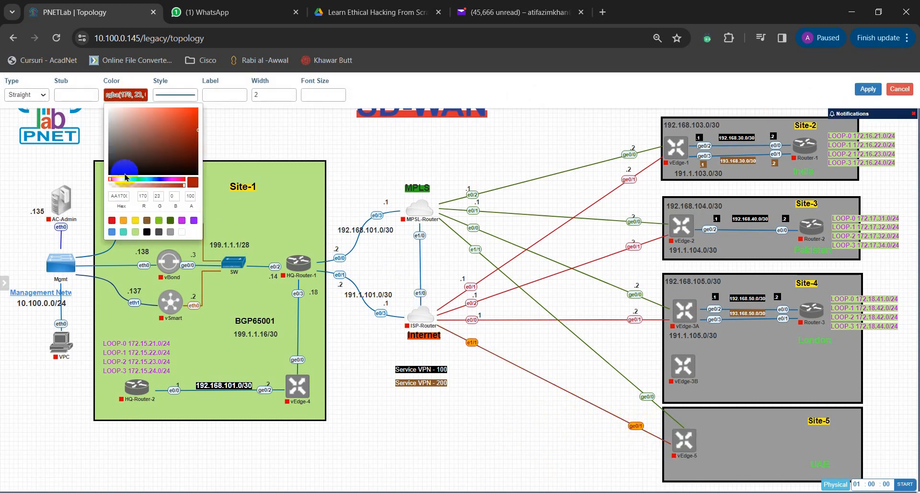
pyautogui.click(112, 221)
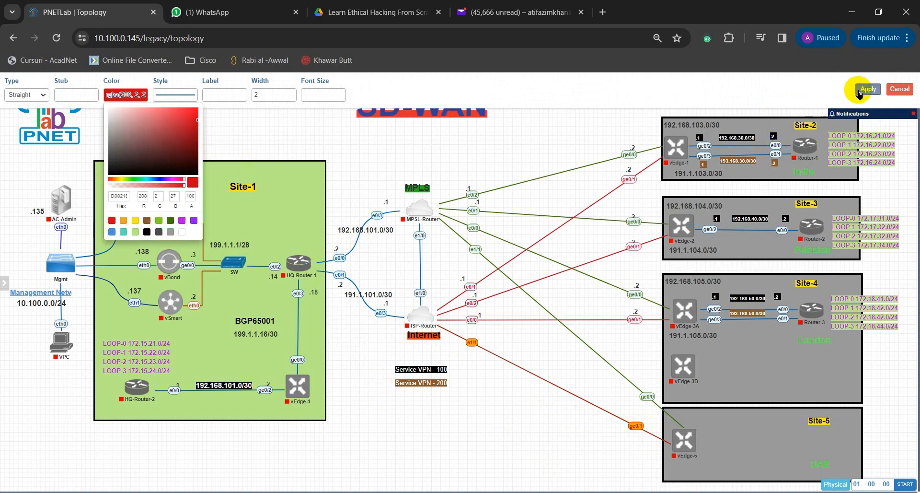
pyautogui.click(869, 89)
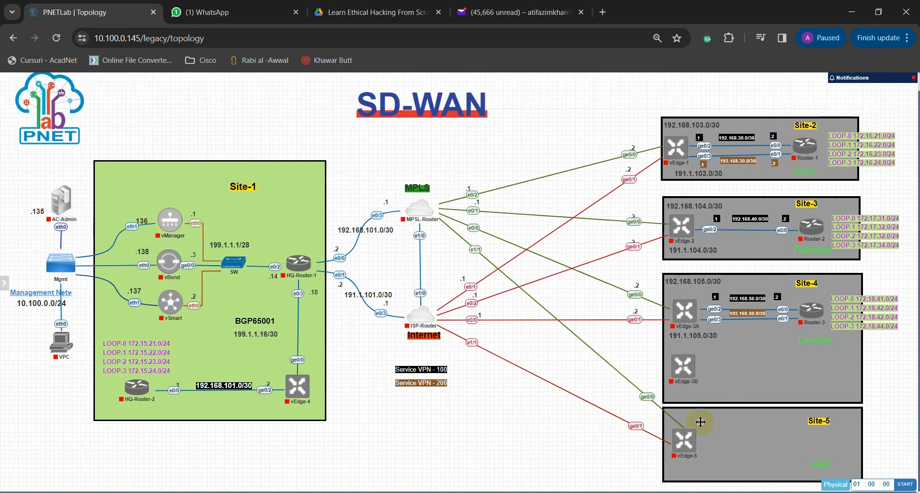
# Step: Add one Cisco IOL router with image i86bi_linux_l2-adventerprisek9-ms.SSA.high_iron_20190423.bin and place it inside the Site-5 box, opposite vEdge-5
pyautogui.rightClick(527, 413)
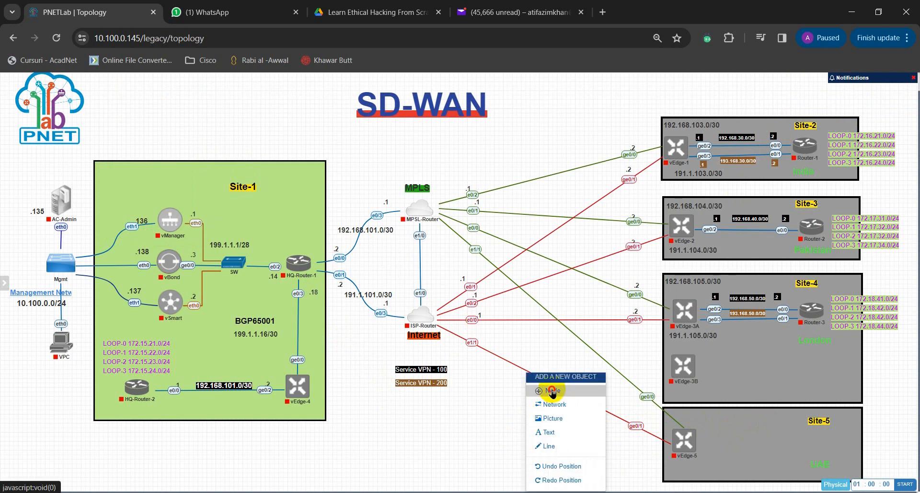
pyautogui.click(570, 390)
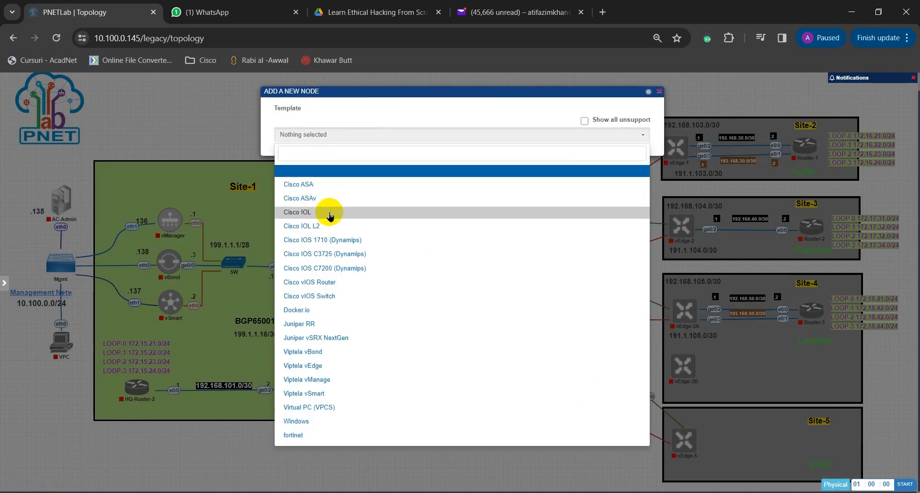
pyautogui.click(330, 217)
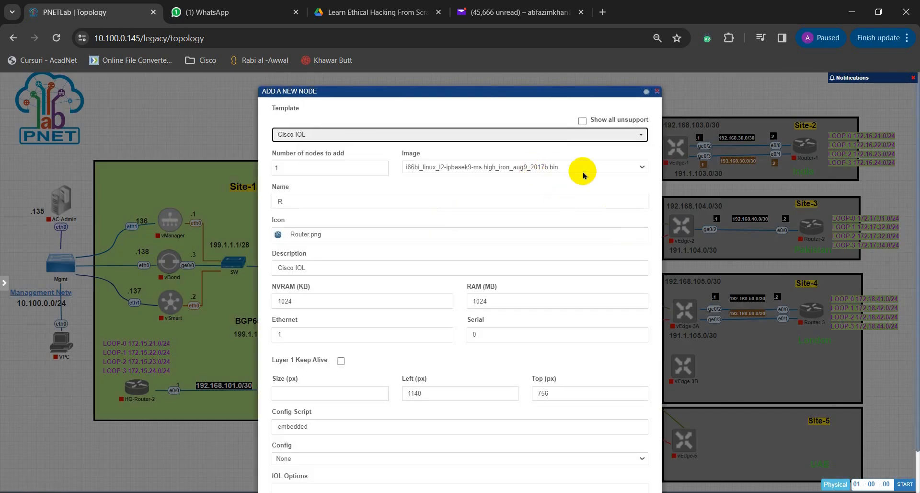
pyautogui.click(561, 169)
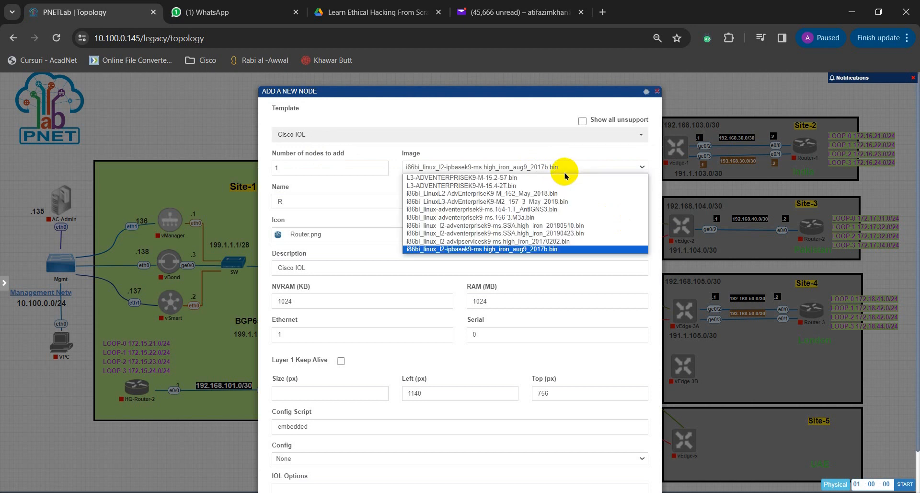
pyautogui.click(586, 235)
pyautogui.scroll(-1, 527, 259)
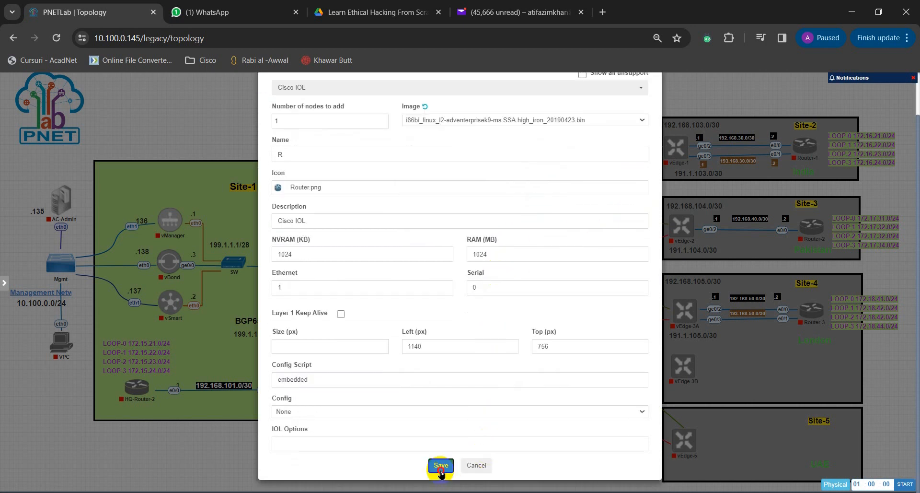
pyautogui.click(441, 465)
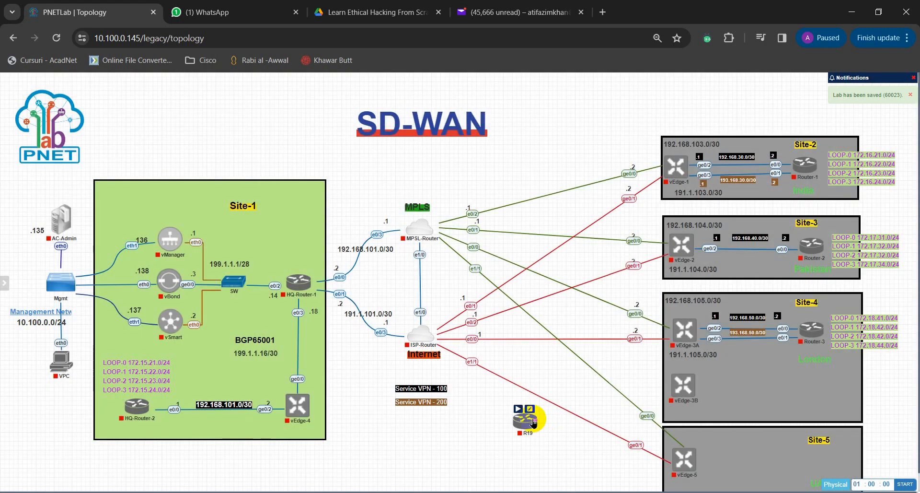
pyautogui.moveTo(534, 422); pyautogui.dragTo(817, 464)
pyautogui.scroll(-1, 575, 439)
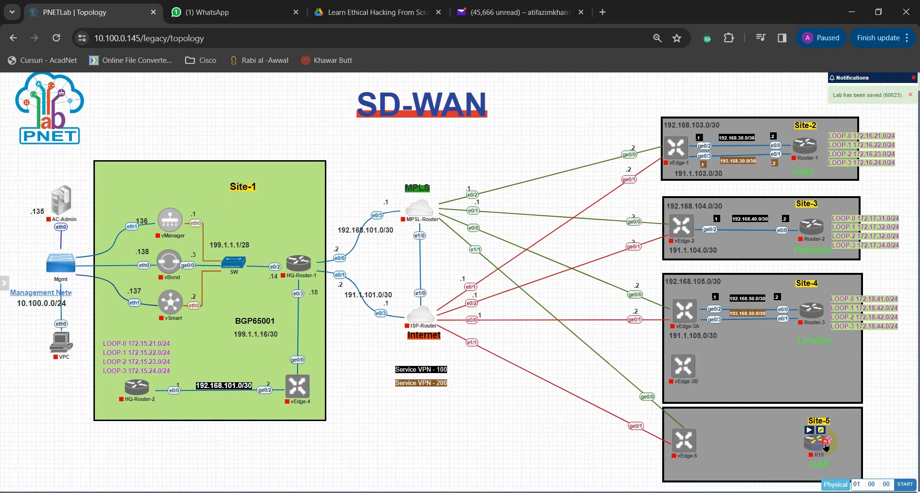
# Step: Connect interface e0/0 of the new Site-5 router to vEdge-5 interface ge0/2
pyautogui.moveTo(701, 445); pyautogui.dragTo(696, 446)
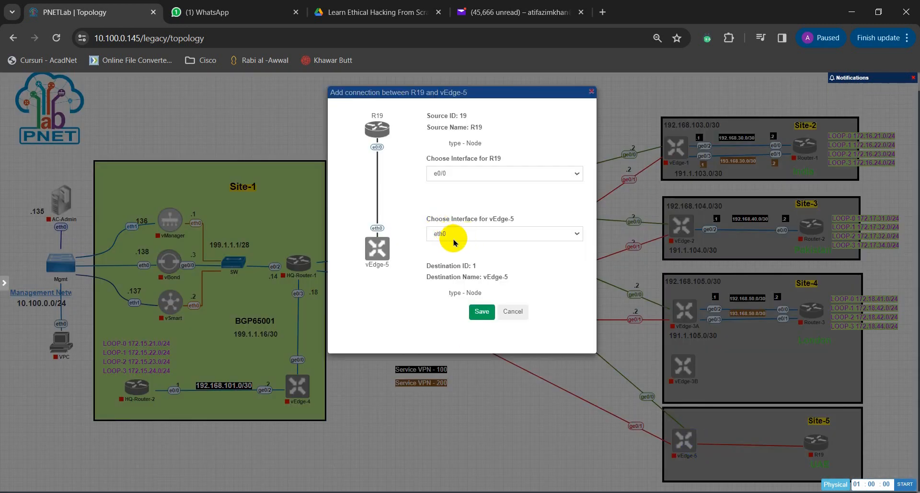
pyautogui.click(458, 174)
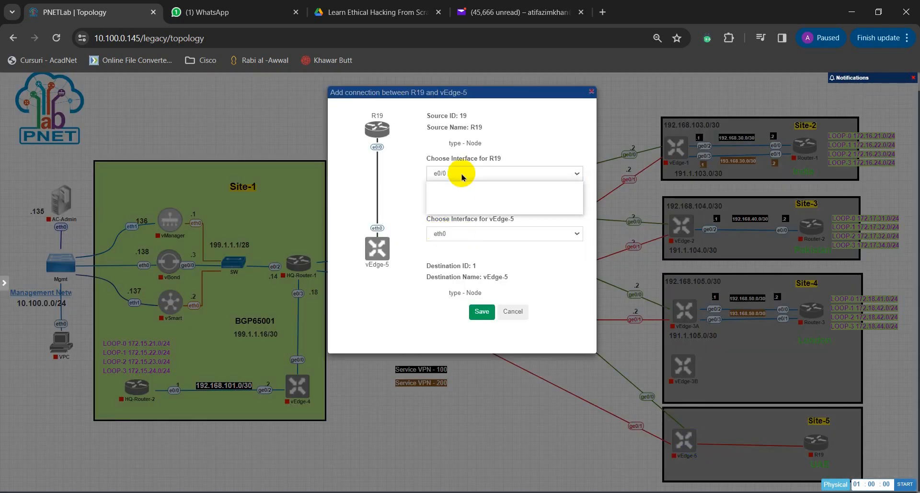
pyautogui.click(458, 235)
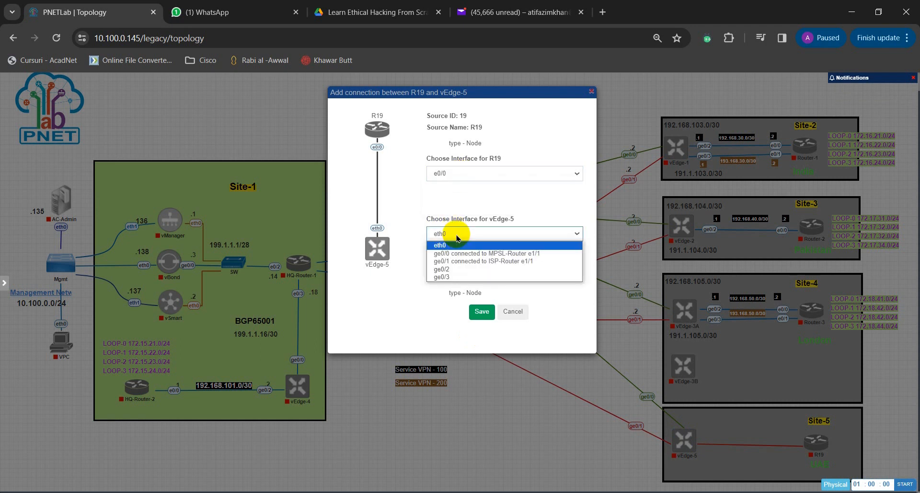
pyautogui.click(462, 270)
pyautogui.click(480, 312)
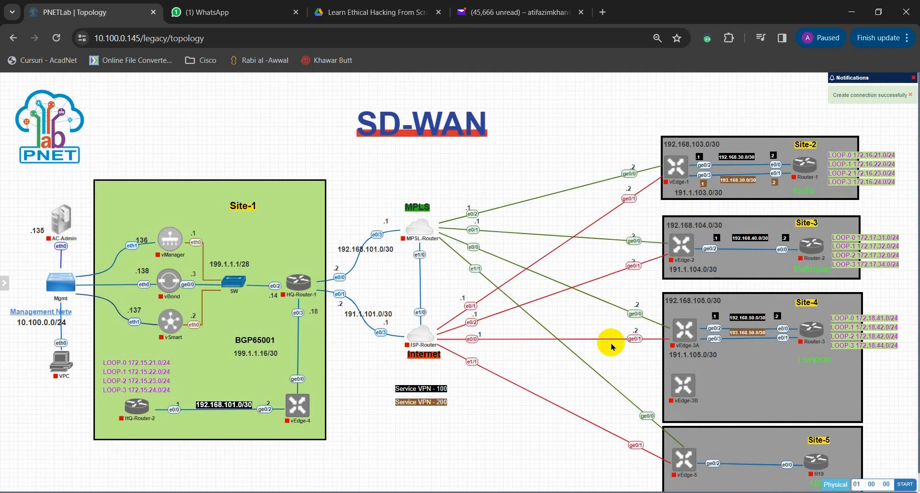
pyautogui.scroll(-1, 674, 419)
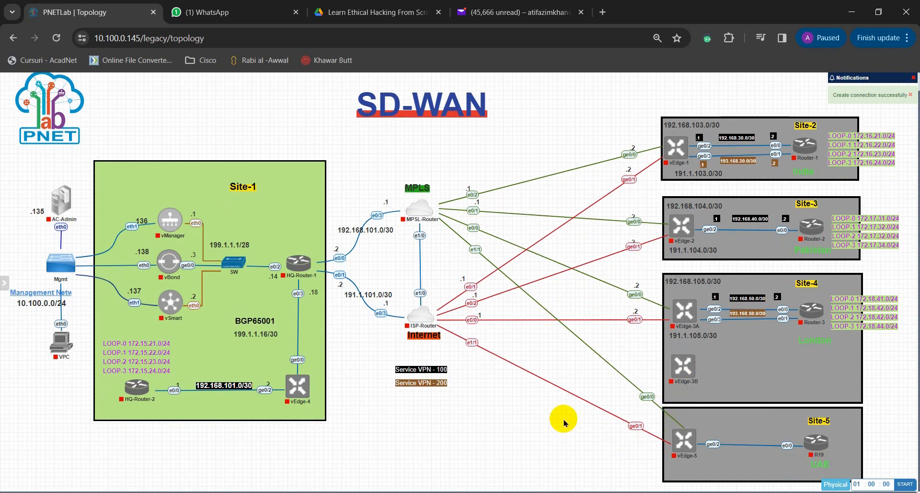
pyautogui.scroll(1, 598, 414)
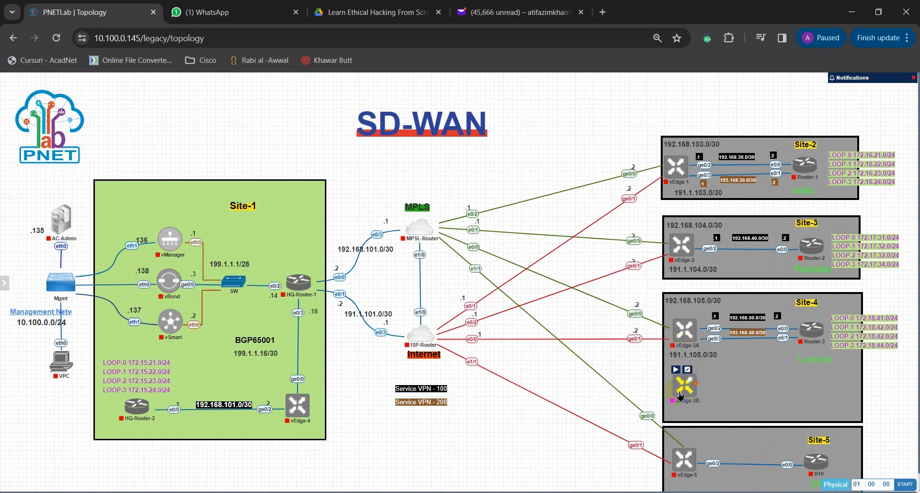
pyautogui.scroll(-1, 566, 422)
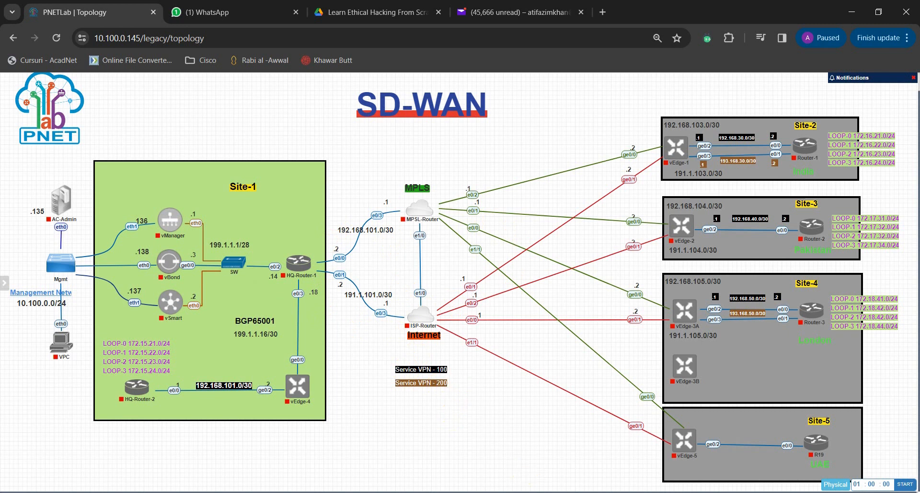
# Step: Wipe the MPSL-Router and ISP-Router nodes, accepting the wipe for each
pyautogui.click(412, 211)
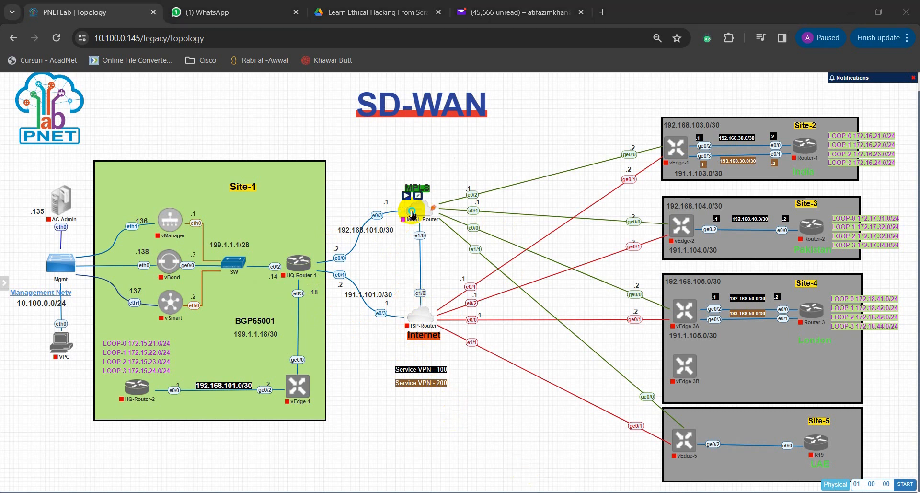
pyautogui.click(450, 259)
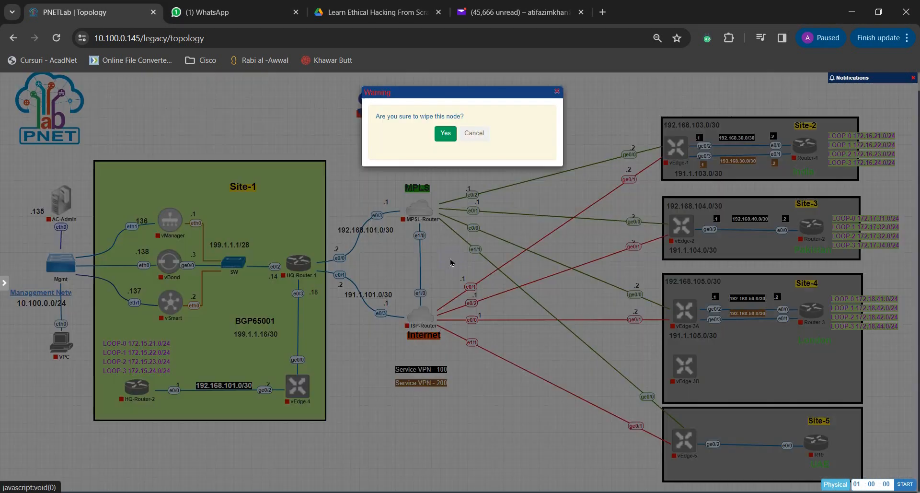
pyautogui.click(446, 134)
pyautogui.click(426, 321)
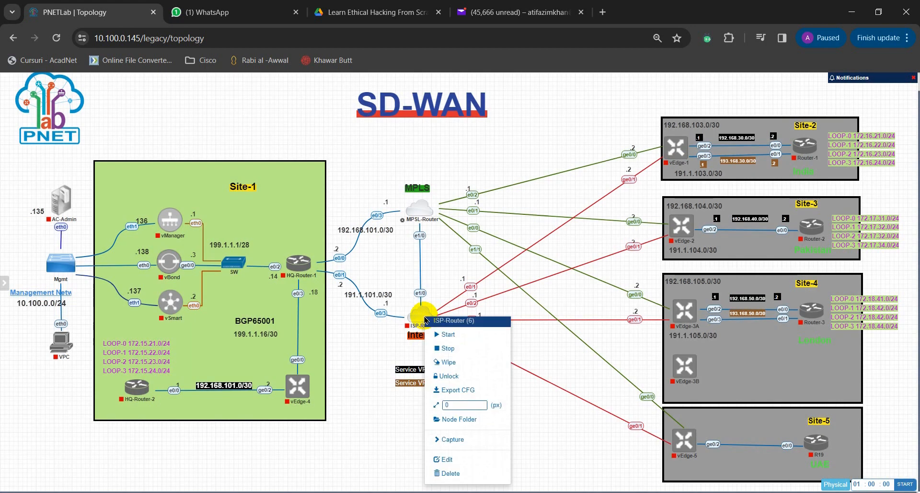
pyautogui.click(453, 362)
pyautogui.click(441, 139)
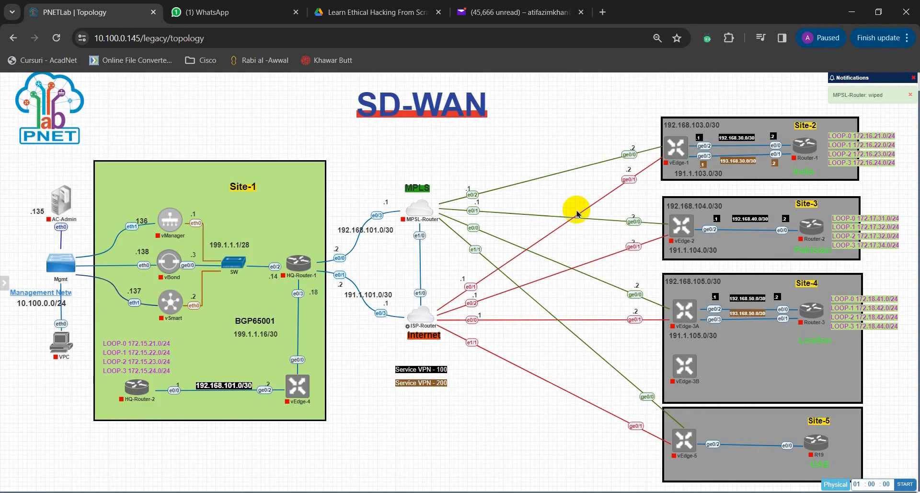
# Step: Wipe the Router-1 node in Site-2, and select Router-2 in Site-3
pyautogui.click(806, 156)
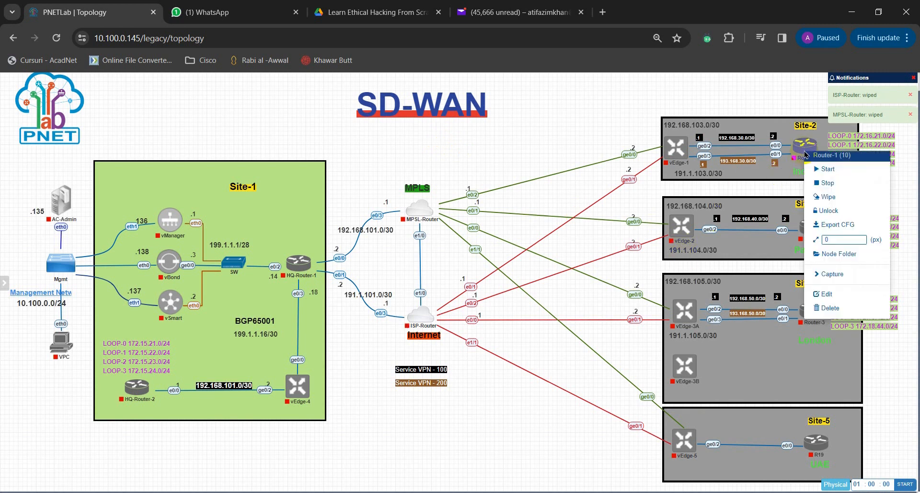
pyautogui.click(838, 204)
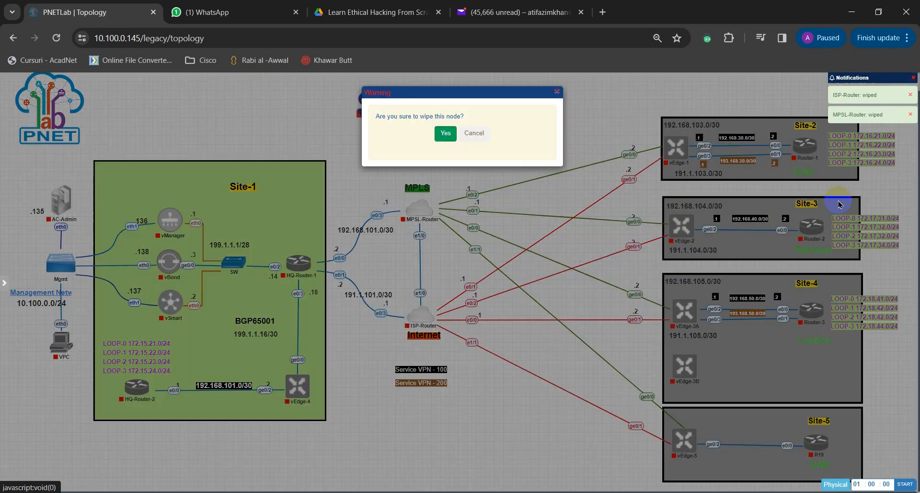
pyautogui.click(447, 131)
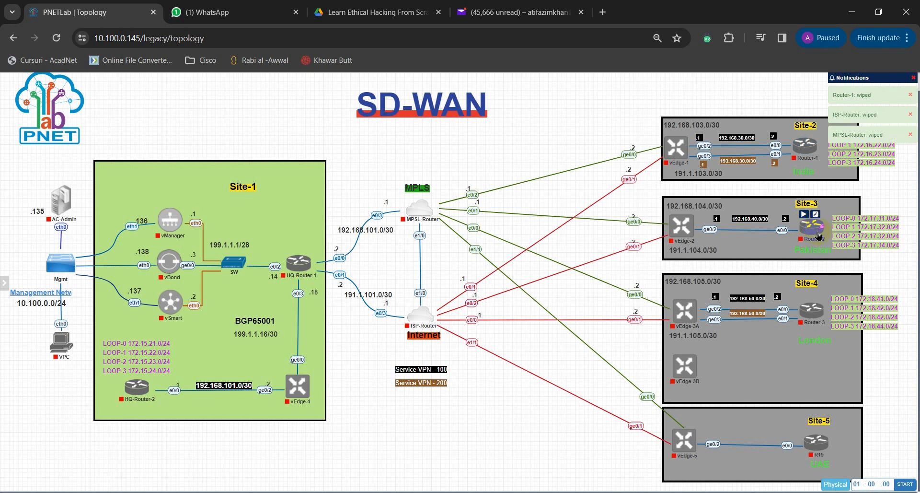
pyautogui.click(818, 236)
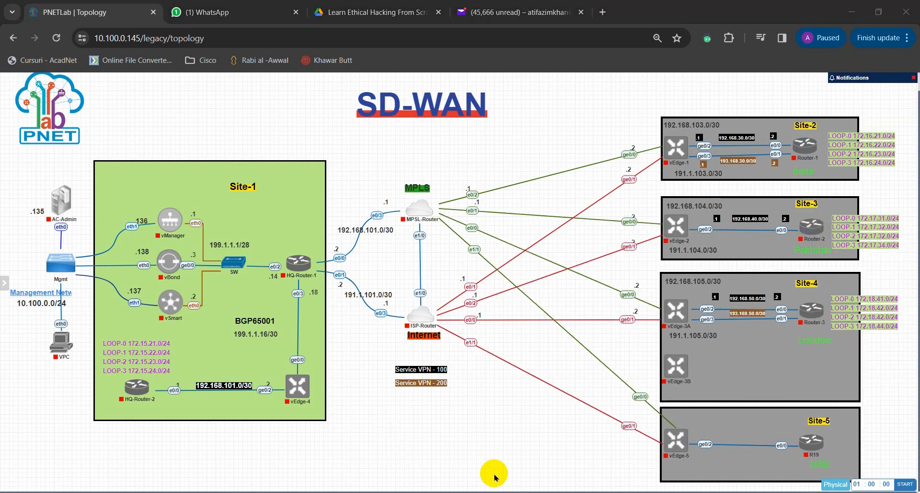
# Step: Start the HQ-Router-1 node in Site-1
pyautogui.moveTo(314, 261)
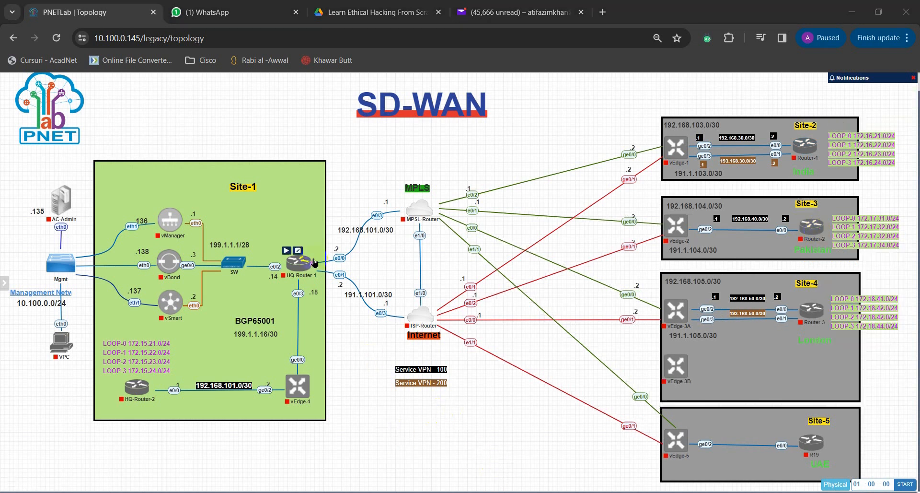
pyautogui.click(287, 253)
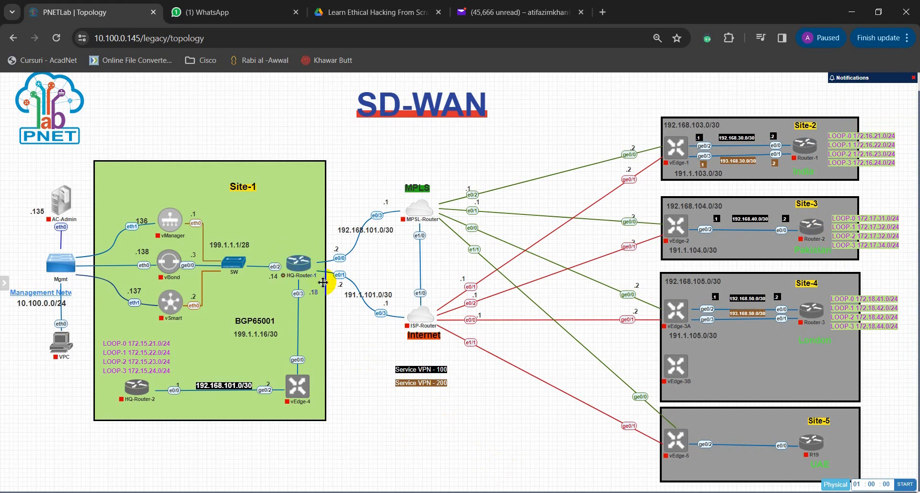
# Step: Start the MPSL-Router and ISP-Router nodes
pyautogui.moveTo(416, 215)
pyautogui.click(406, 195)
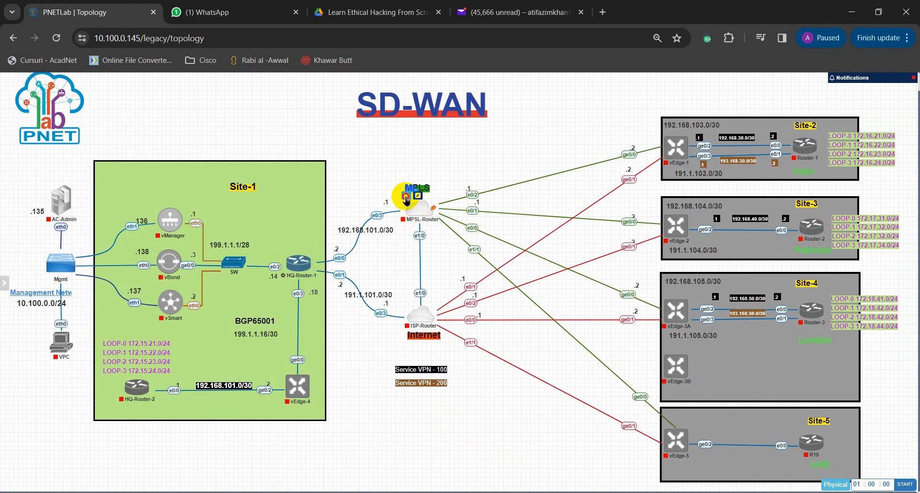
pyautogui.moveTo(414, 309)
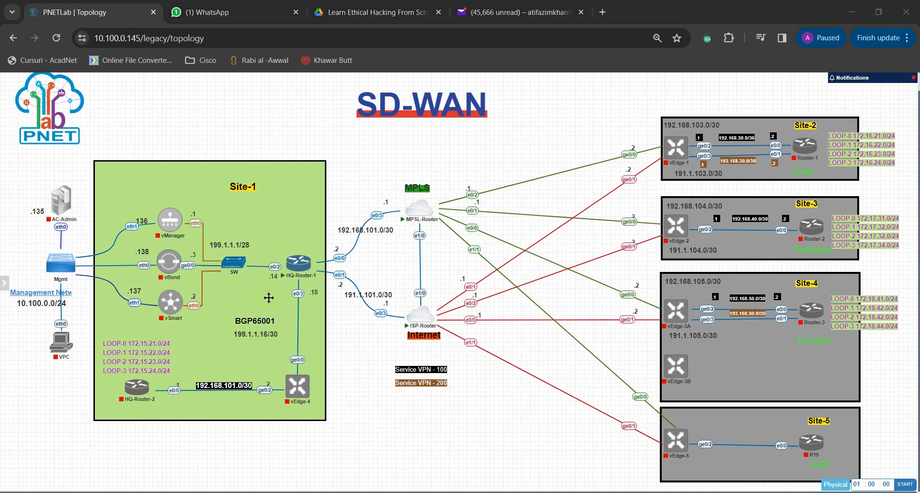
# Step: Start the vManager, vBond and vSmart controller nodes in Site-1
pyautogui.moveTo(185, 236)
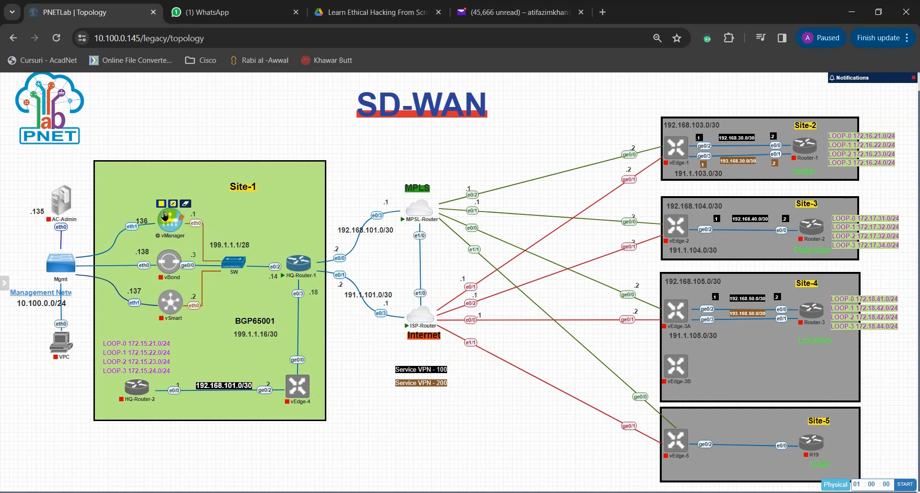
pyautogui.moveTo(163, 261)
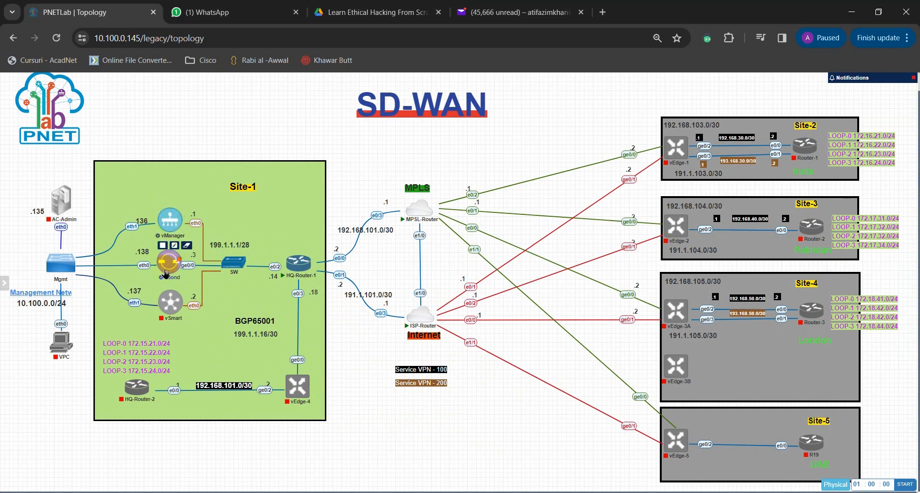
pyautogui.click(164, 288)
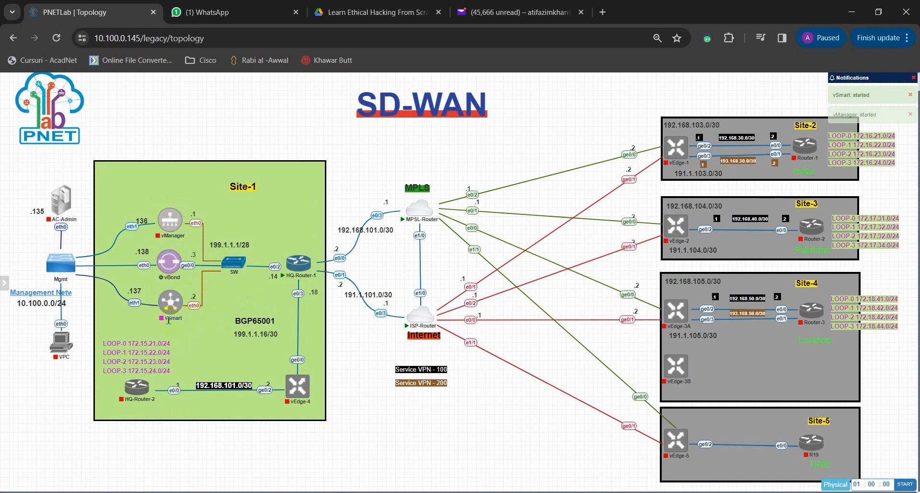
# Step: Wipe the stopped vManager node in Site-1 twice, accepting the wipe each time
pyautogui.rightClick(168, 229)
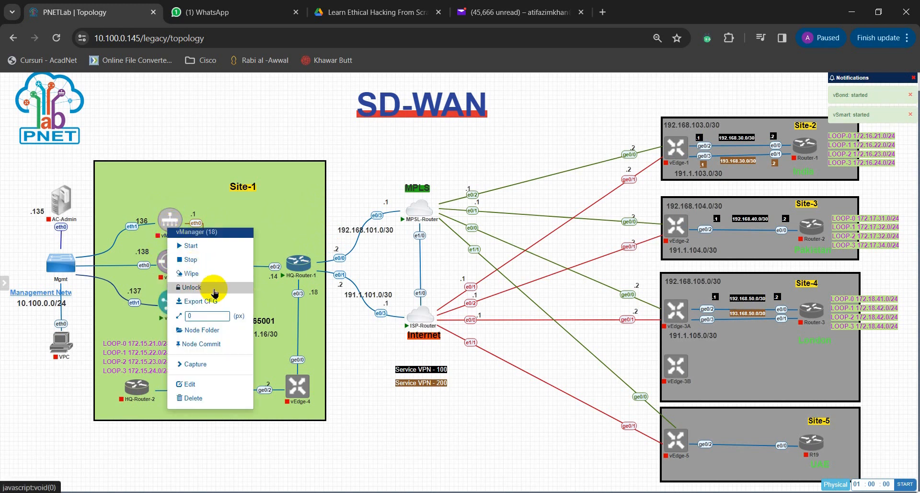
pyautogui.click(206, 273)
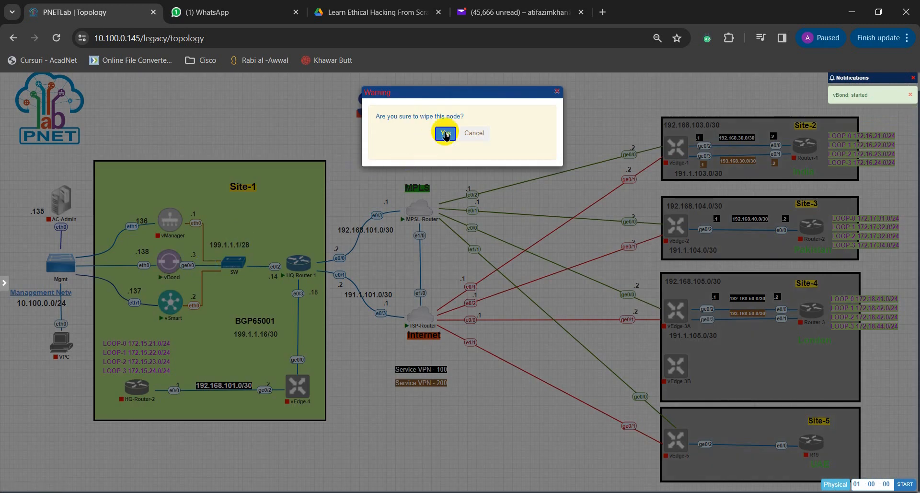
pyautogui.click(443, 132)
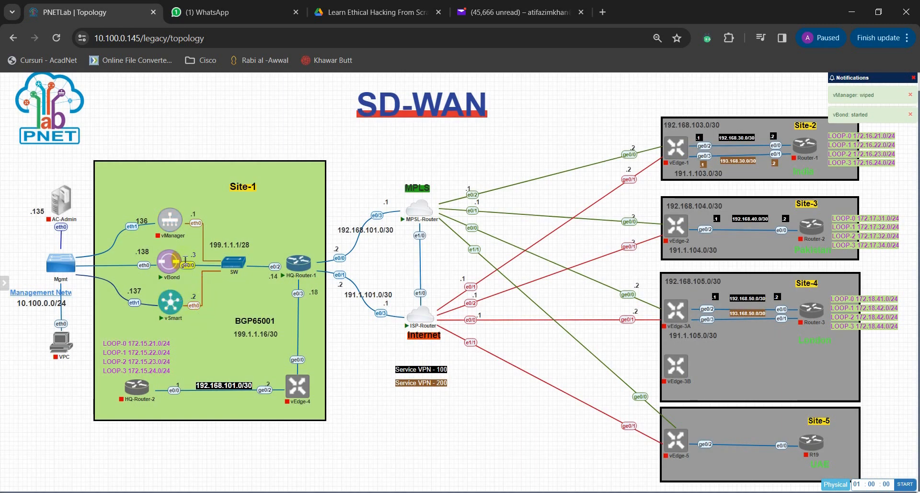
pyautogui.rightClick(172, 222)
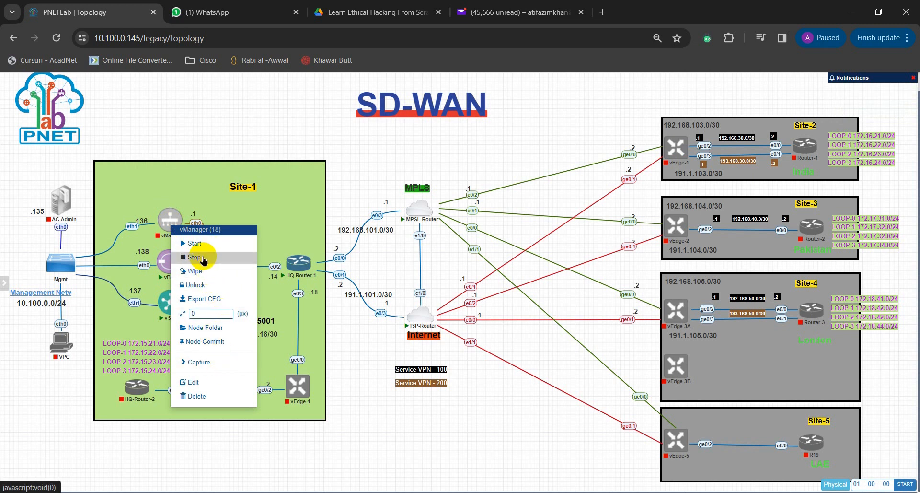
pyautogui.click(204, 271)
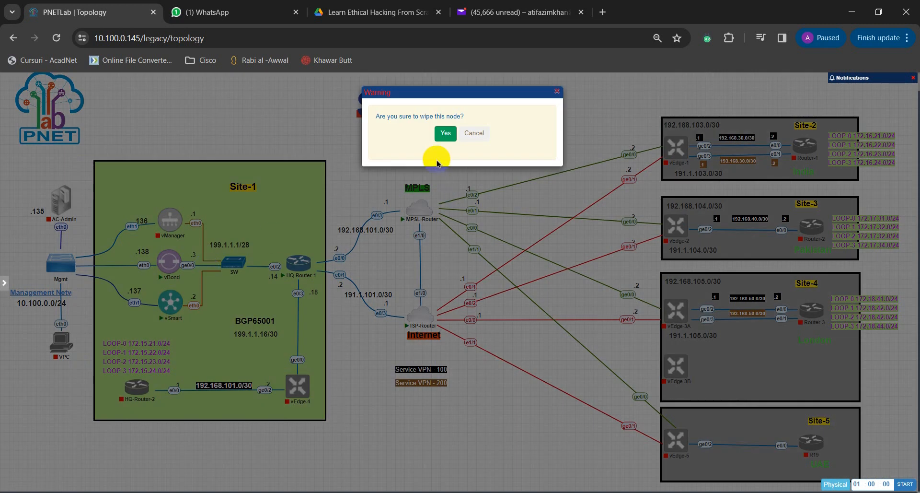
pyautogui.click(445, 133)
# Step: Start the vManager node in Site-1 again
pyautogui.rightClick(173, 228)
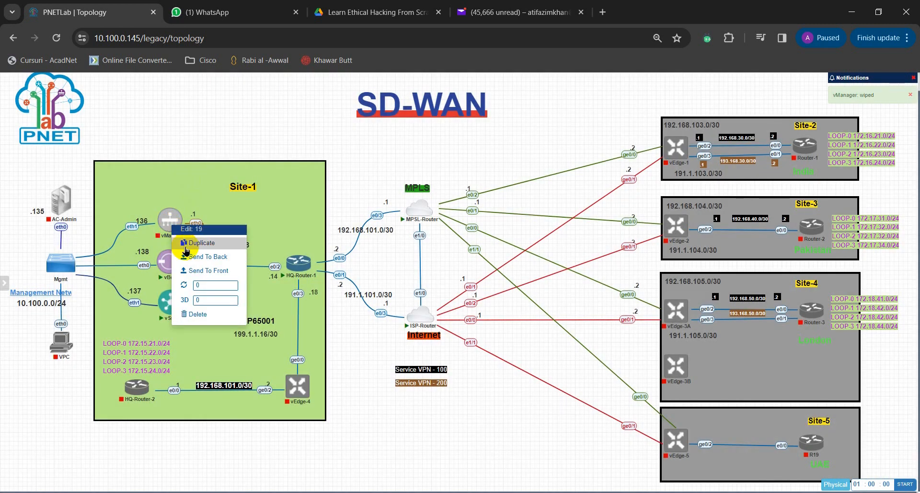
pyautogui.click(220, 88)
pyautogui.click(161, 204)
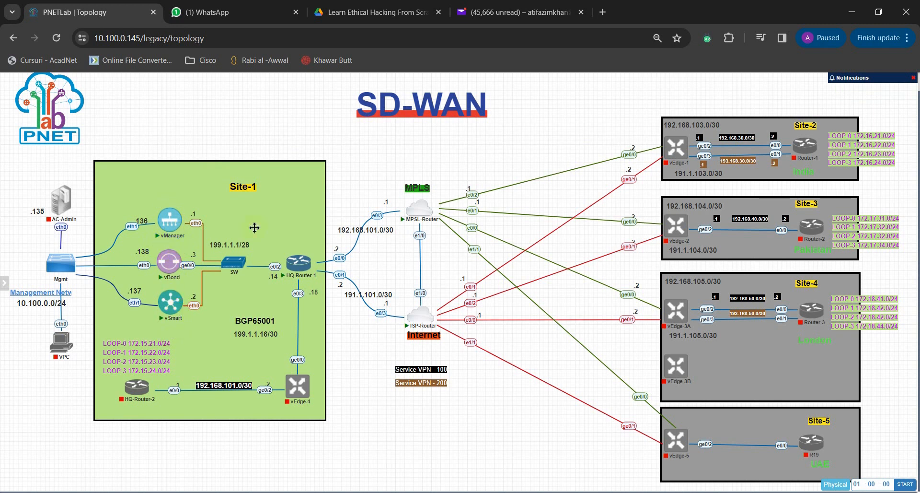
# Step: Open the HQ-Router-1 console in SuperPuTTY
pyautogui.moveTo(298, 274)
pyautogui.moveTo(425, 213)
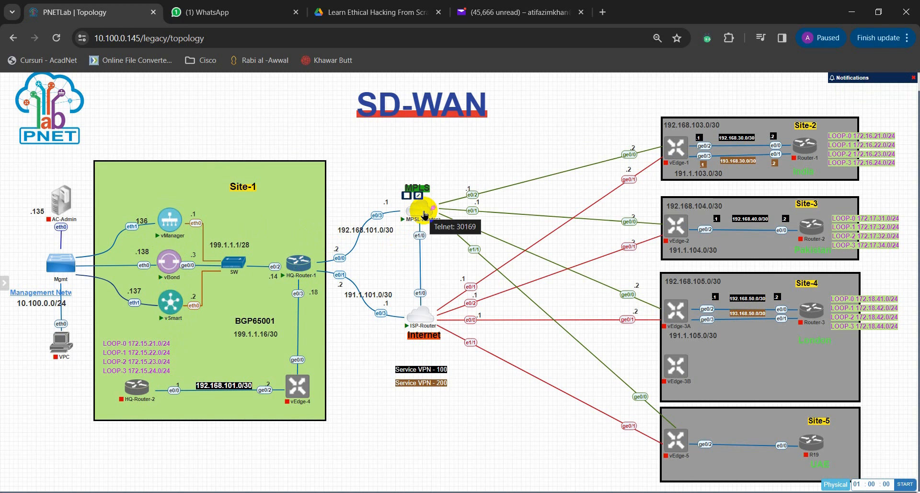
pyautogui.moveTo(425, 326)
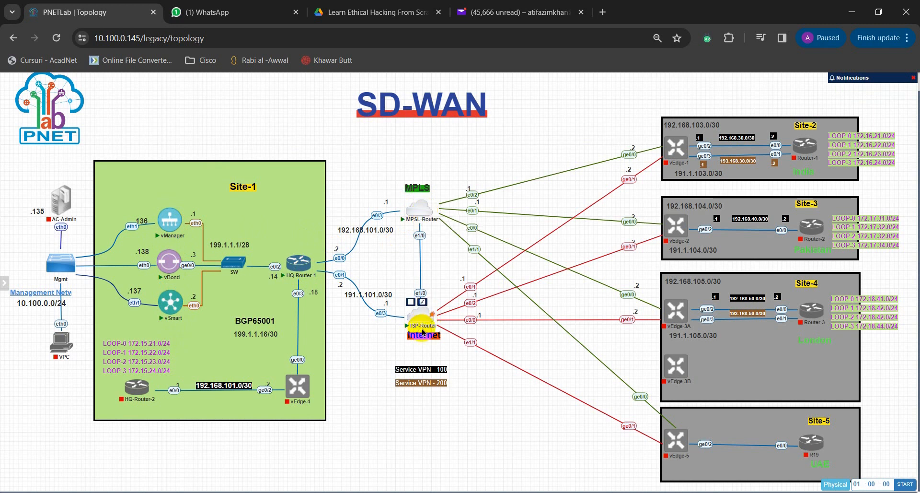
pyautogui.moveTo(185, 226)
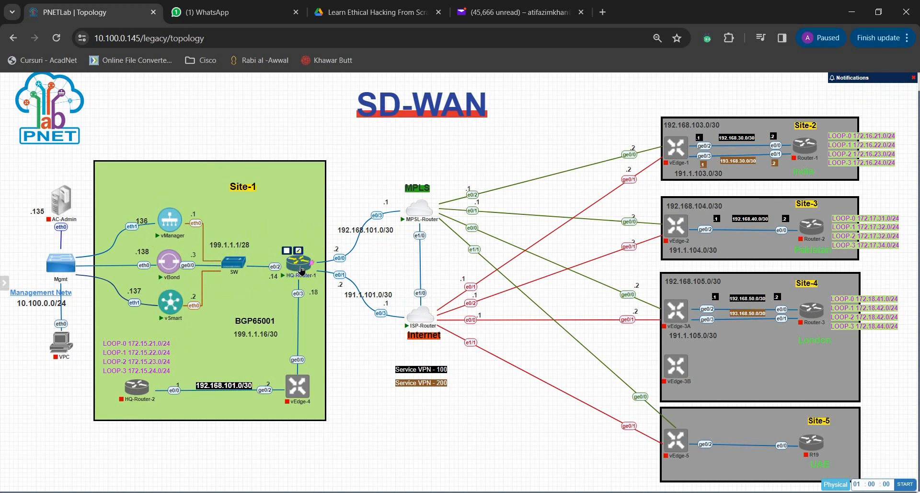
pyautogui.click(523, 492)
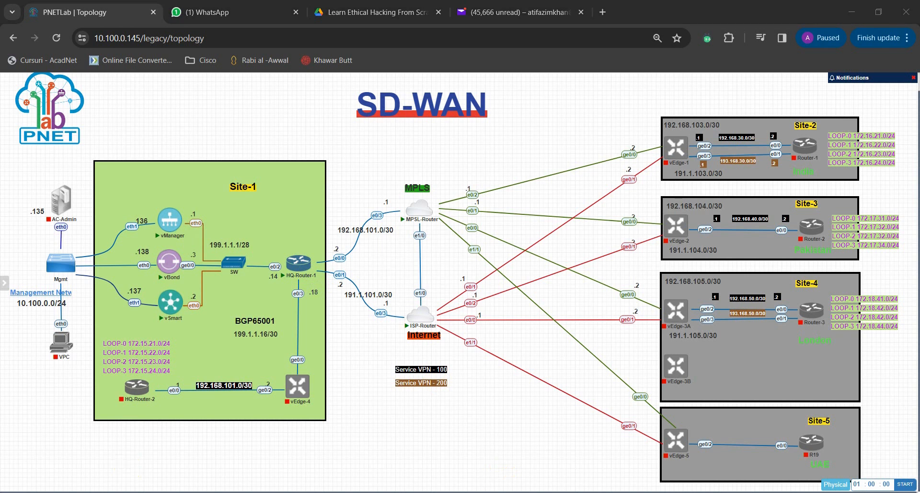
# Step: Shrink and reposition the SuperPuTTY window so Site-1 stays visible, and bring up the HQ-Router-1 command prompt
pyautogui.moveTo(1, 89); pyautogui.dragTo(359, 63)
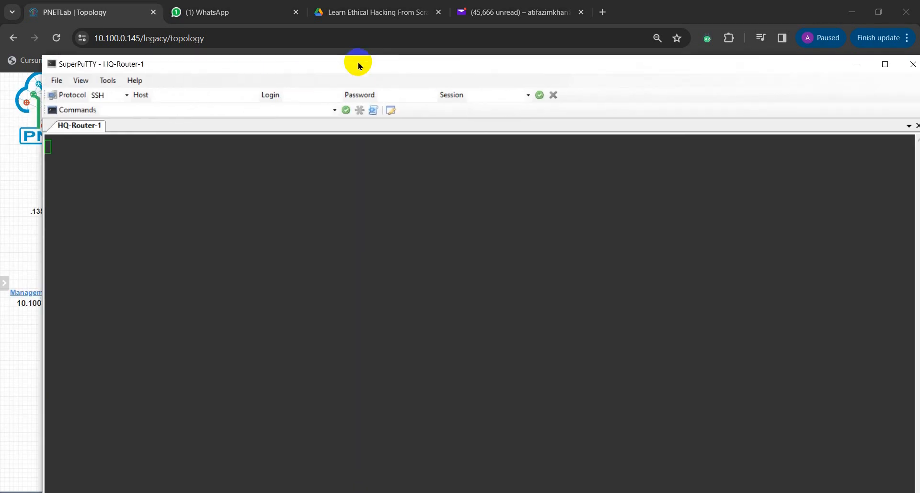
pyautogui.moveTo(41, 59); pyautogui.dragTo(193, 102)
pyautogui.moveTo(404, 113); pyautogui.dragTo(342, 41)
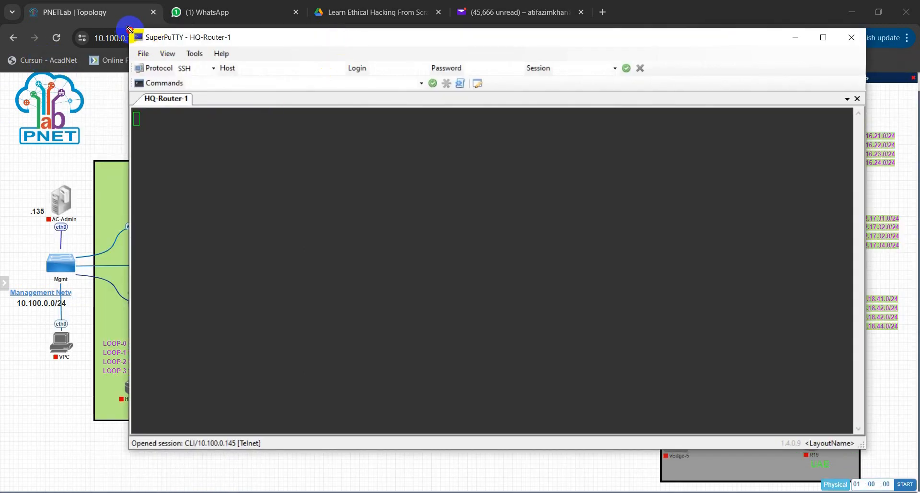
pyautogui.moveTo(129, 30); pyautogui.dragTo(287, 45)
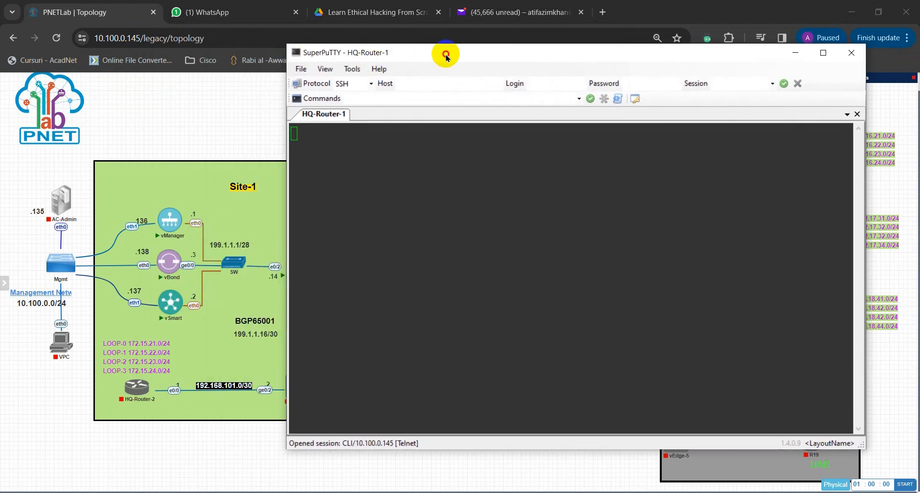
pyautogui.moveTo(446, 57); pyautogui.dragTo(443, 74)
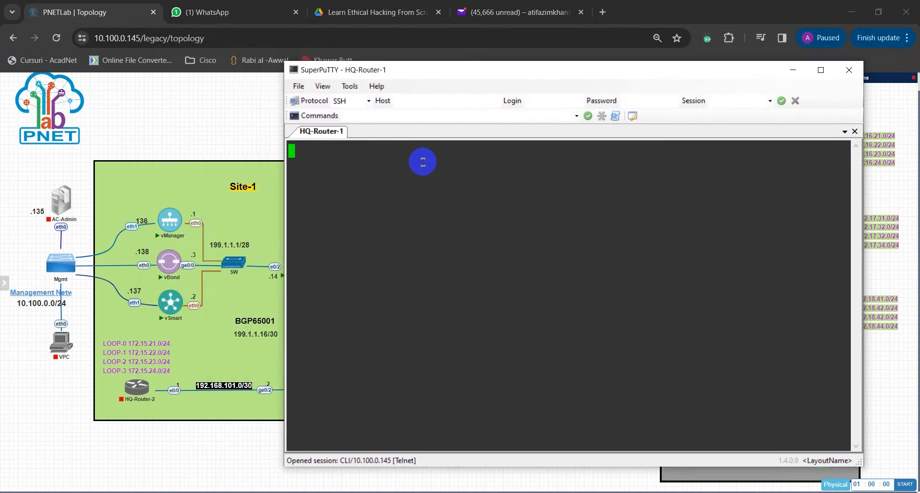
pyautogui.press('Return')
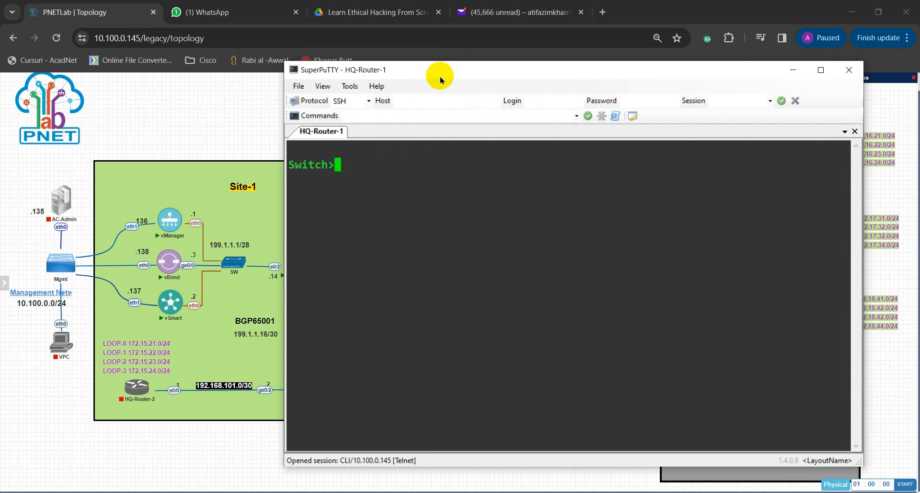
pyautogui.moveTo(435, 75); pyautogui.dragTo(526, 82)
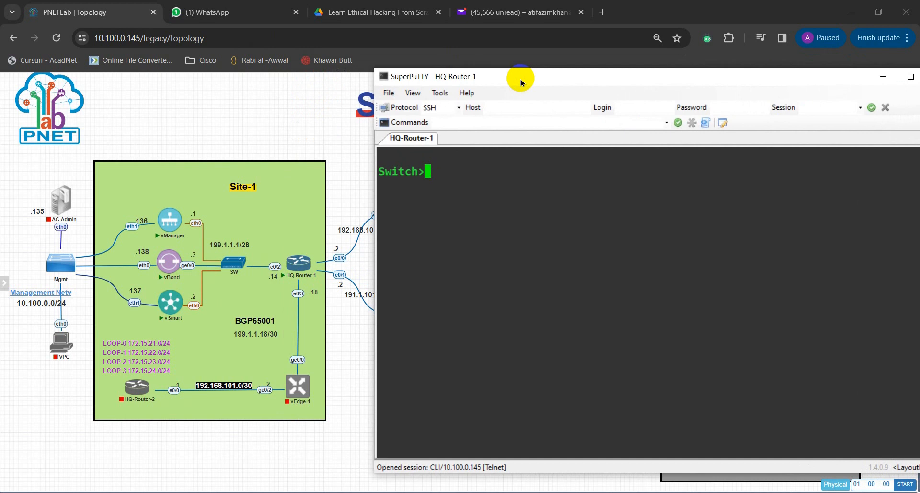
# Step: Open the MPSL-Router and ISP-Router consoles, and narrow the SuperPuTTY window to uncover both routers in the topology
pyautogui.click(341, 213)
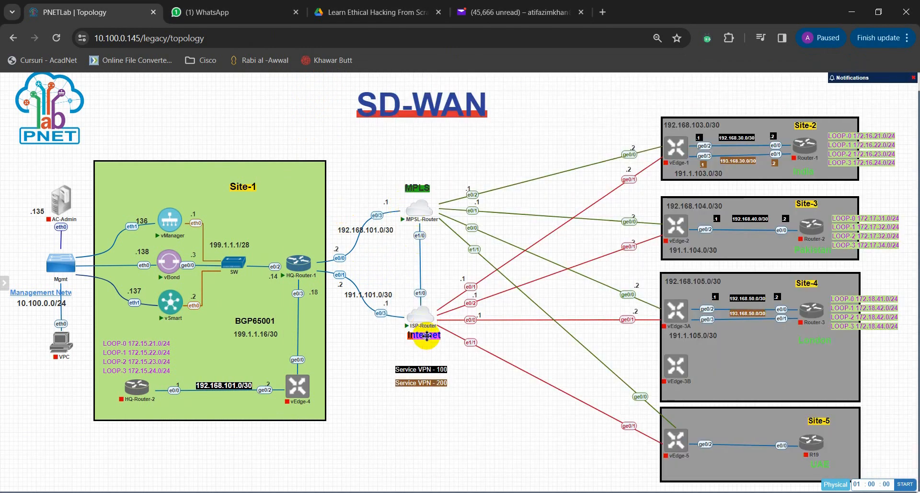
pyautogui.click(422, 319)
pyautogui.click(355, 316)
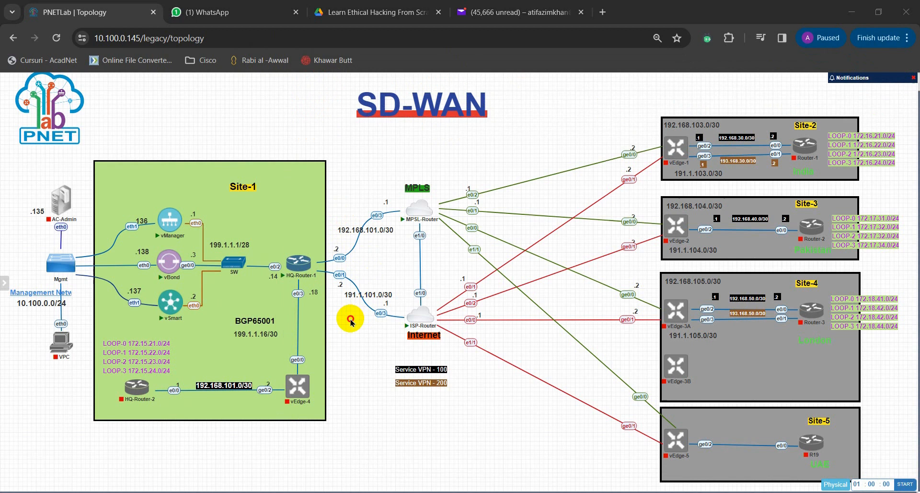
pyautogui.click(420, 316)
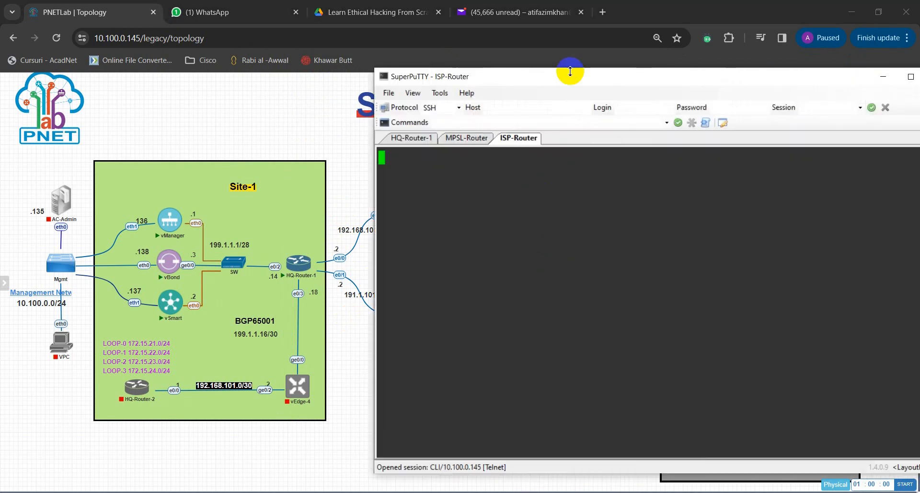
pyautogui.moveTo(573, 81); pyautogui.dragTo(622, 86)
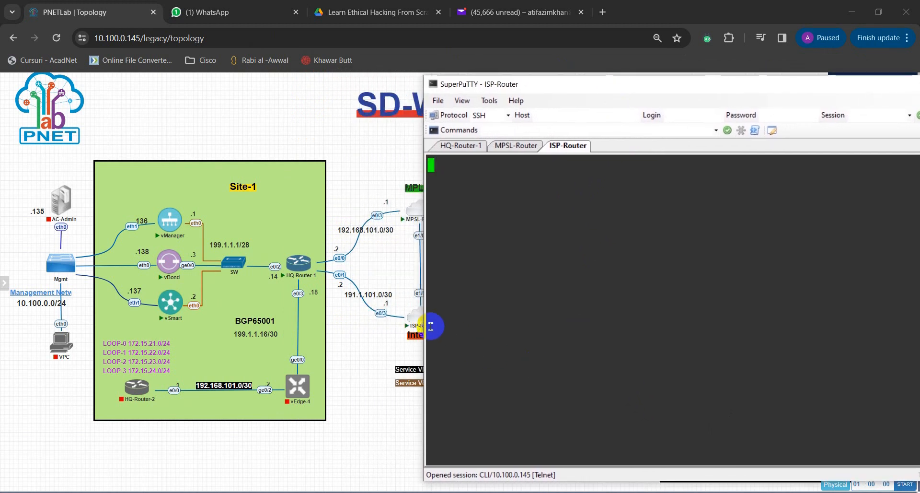
pyautogui.moveTo(423, 325); pyautogui.dragTo(481, 328)
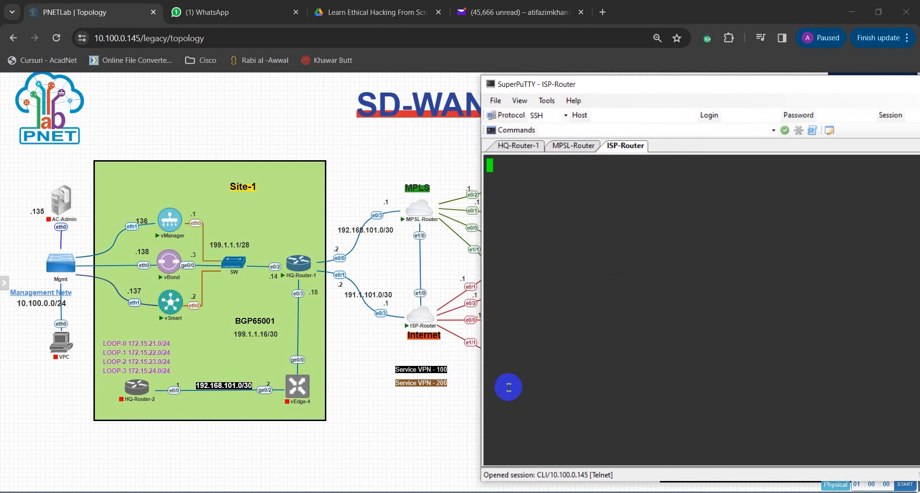
# Step: Open the consoles of the vManager, vBond and vSmart nodes in Site-1
pyautogui.click(552, 492)
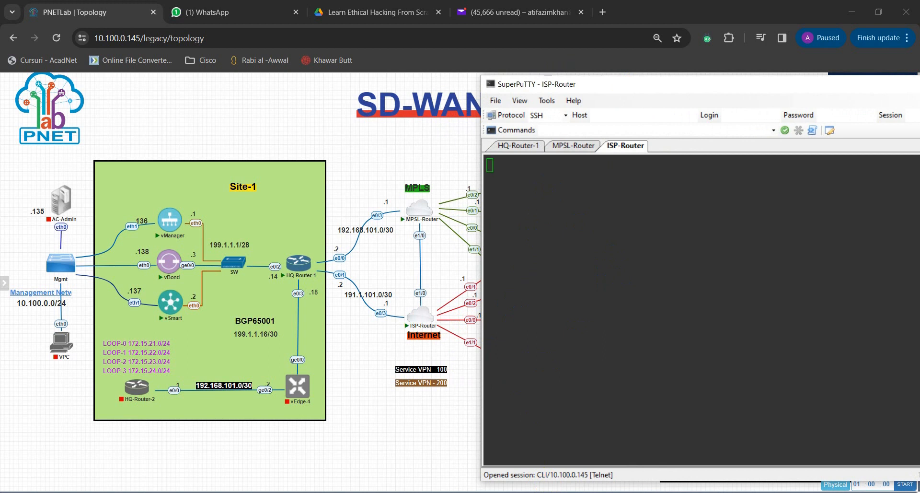
pyautogui.click(170, 226)
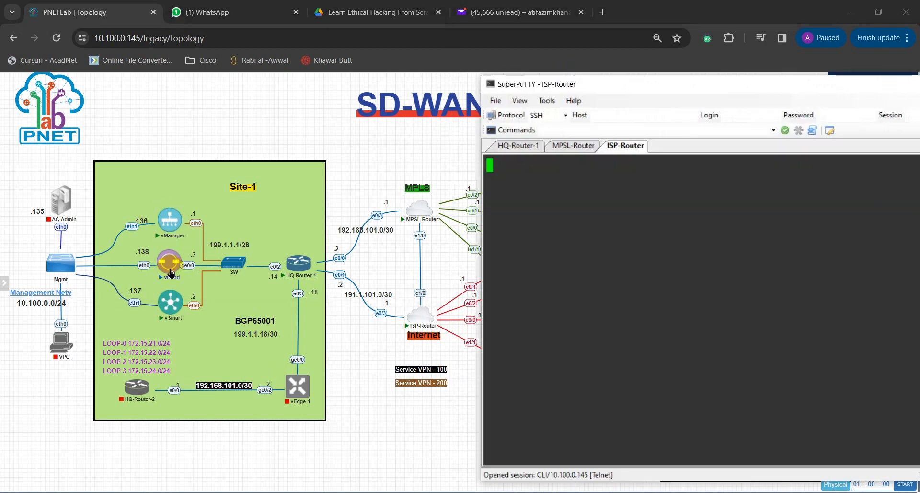
pyautogui.moveTo(171, 272)
pyautogui.mouseDown()
pyautogui.moveTo(178, 308)
pyautogui.moveTo(173, 276)
pyautogui.mouseUp()
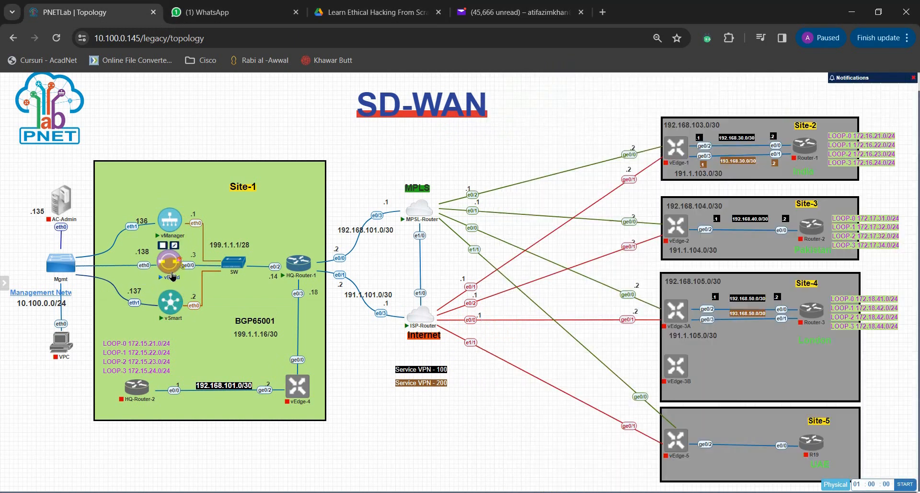
pyautogui.click(170, 304)
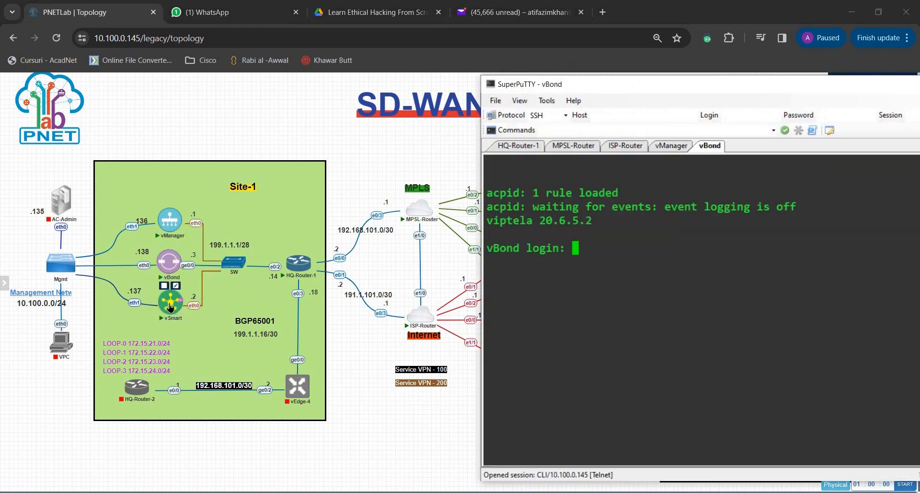
pyautogui.click(170, 306)
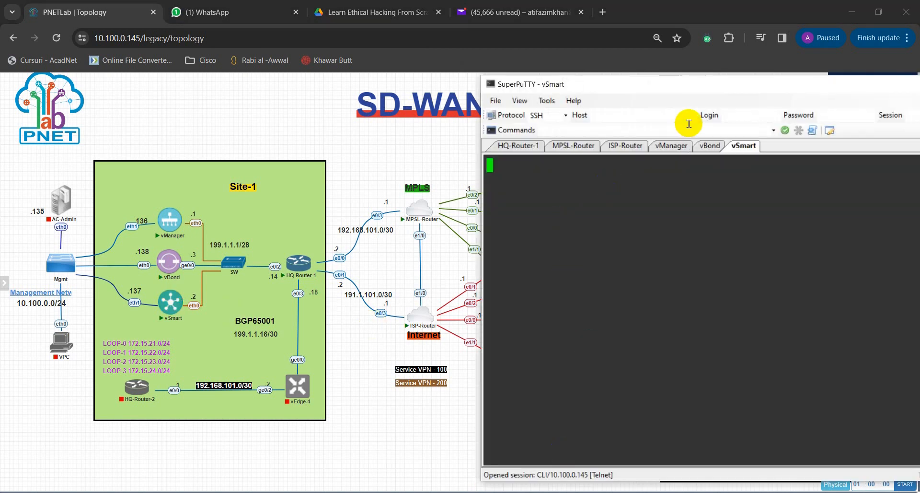
# Step: Bring the SuperPuTTY window fully into view and check the boot state in the vManager and vBond consoles
pyautogui.moveTo(695, 86); pyautogui.dragTo(541, 82)
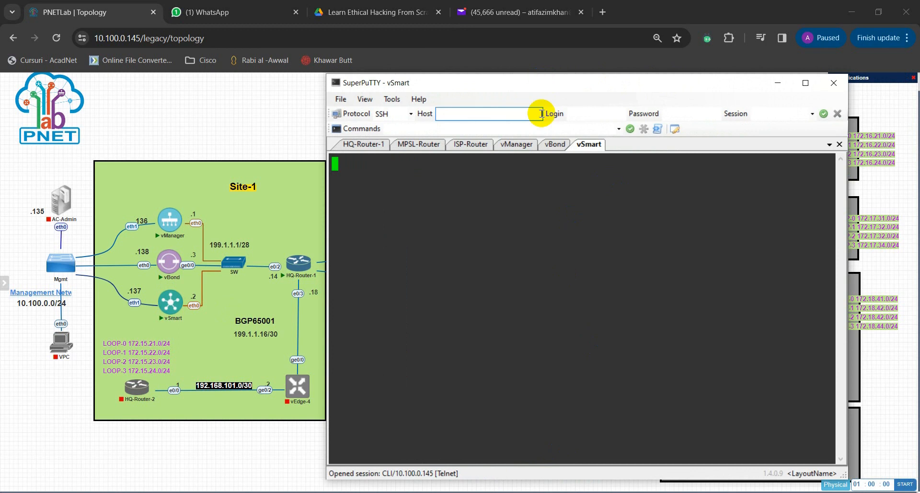
pyautogui.click(513, 144)
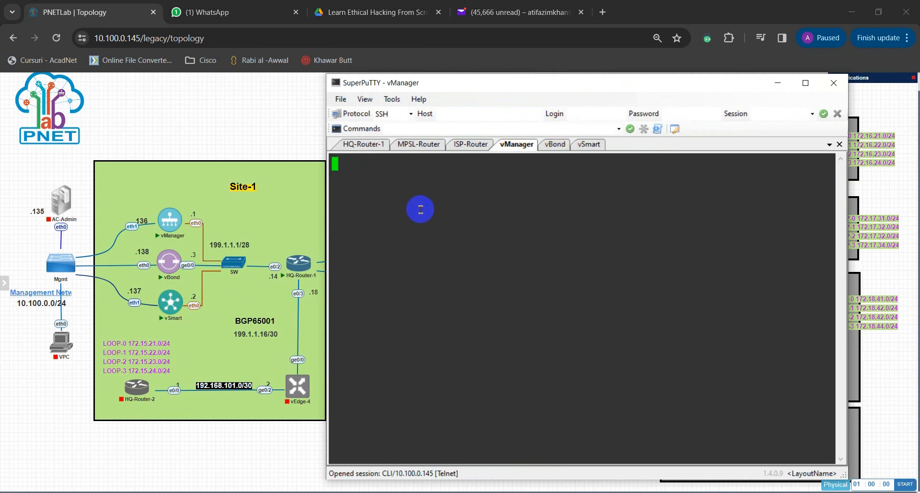
pyautogui.click(555, 144)
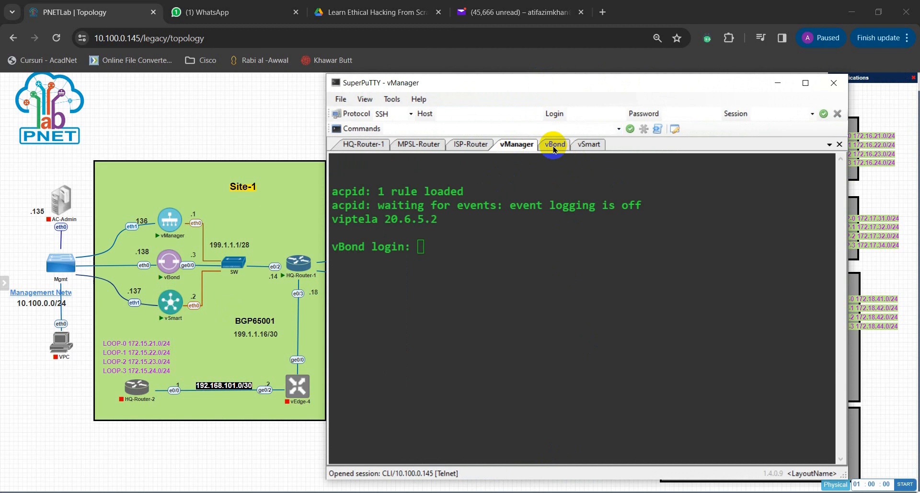
# Step: Check the boot state in the vSmart, vManager and vBond consoles
pyautogui.click(599, 145)
pyautogui.click(555, 144)
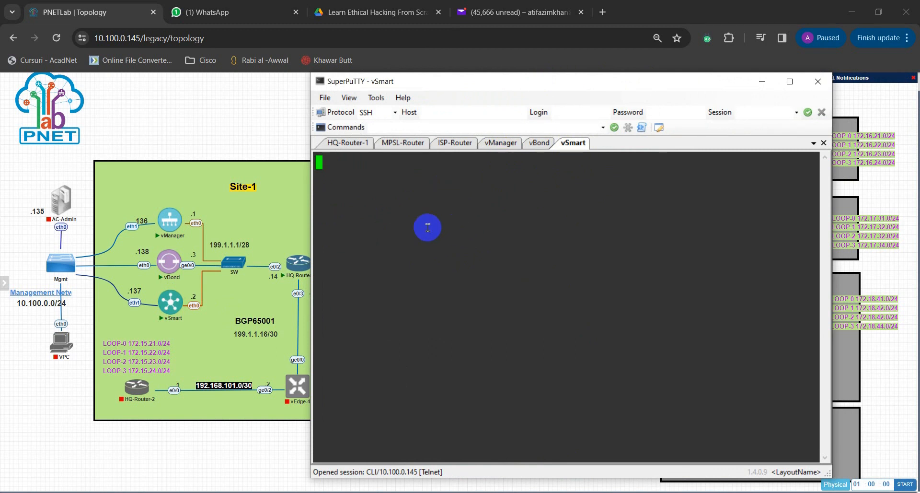
pyautogui.click(501, 143)
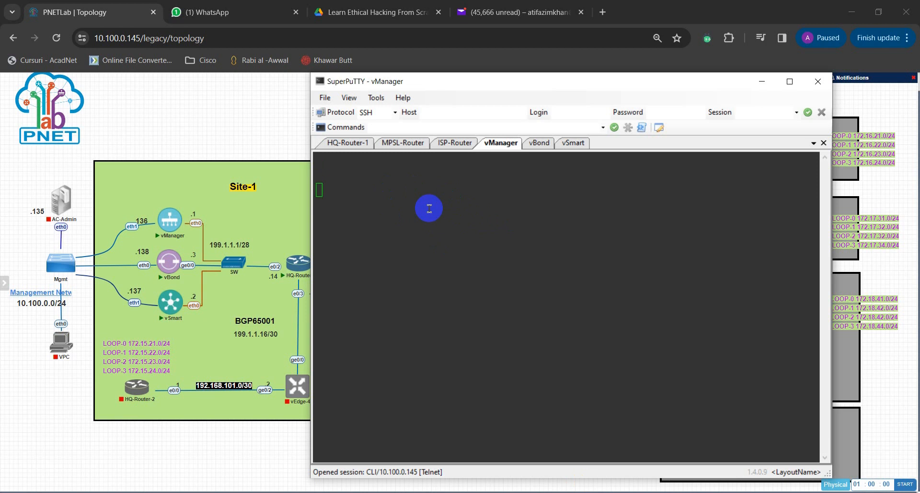
pyautogui.click(539, 143)
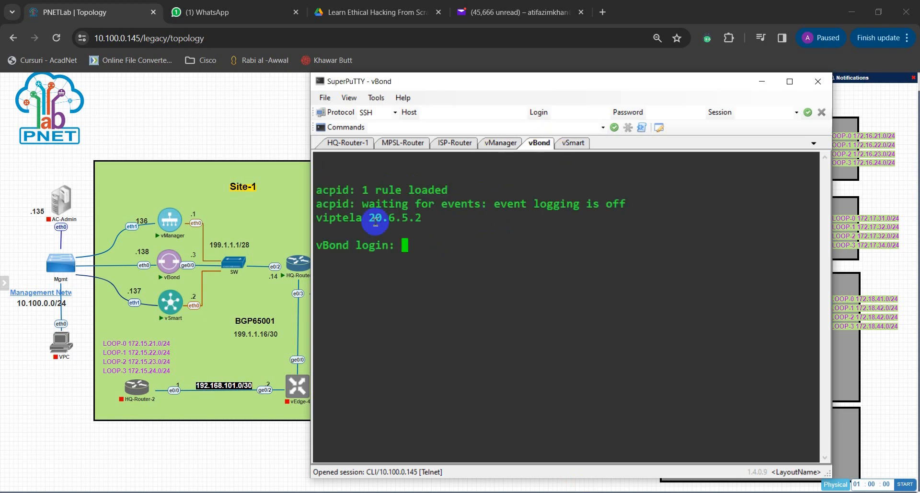
pyautogui.click(572, 143)
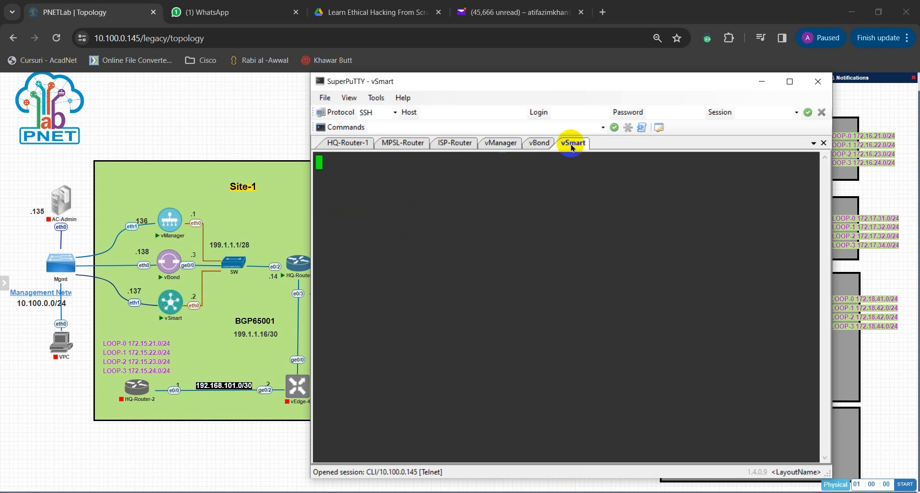
pyautogui.click(497, 149)
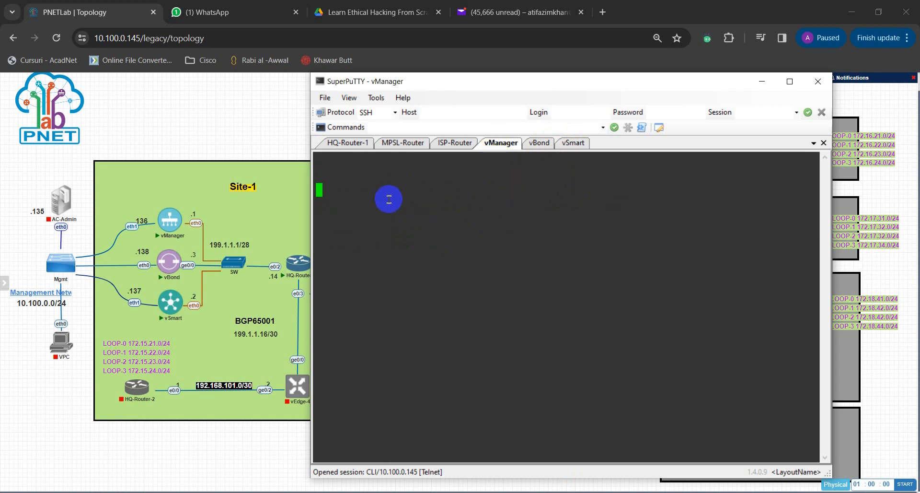
# Step: Stop the vManager and vSmart nodes in Site-1
pyautogui.click(168, 228)
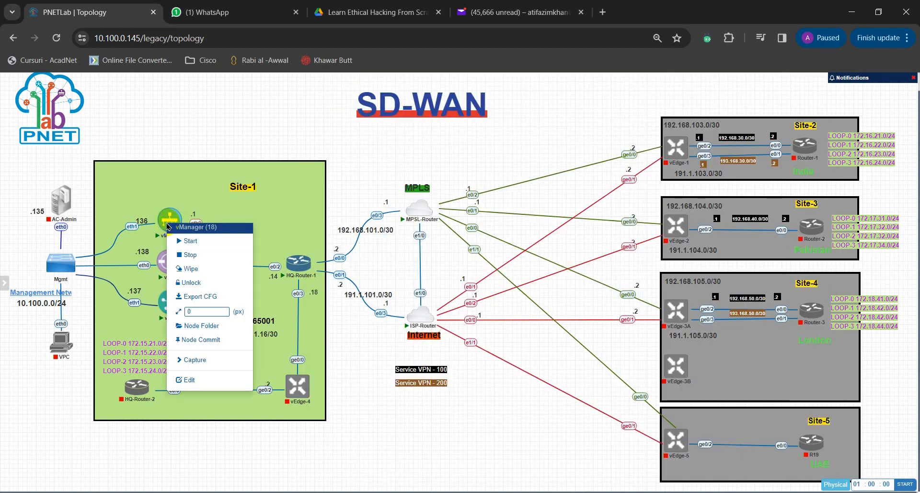
pyautogui.click(197, 254)
pyautogui.click(171, 303)
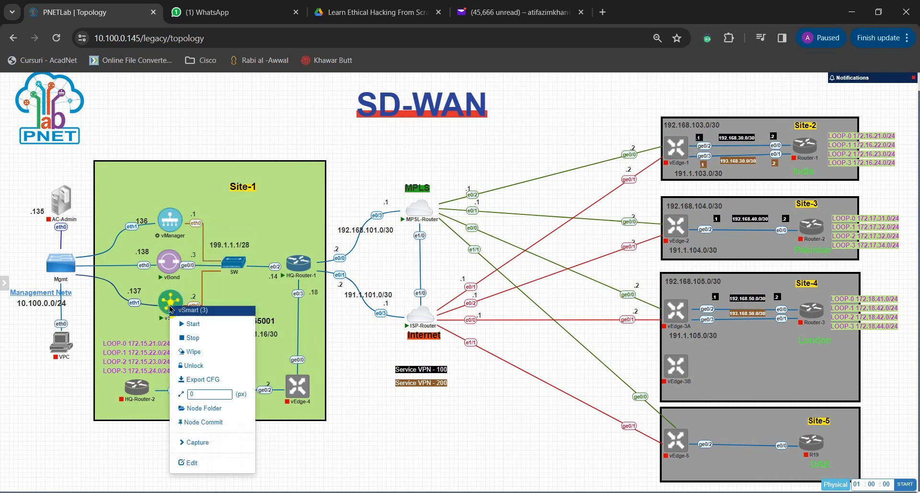
pyautogui.click(203, 336)
# Step: Wipe the vManager and vSmart nodes in Site-1
pyautogui.moveTo(180, 216)
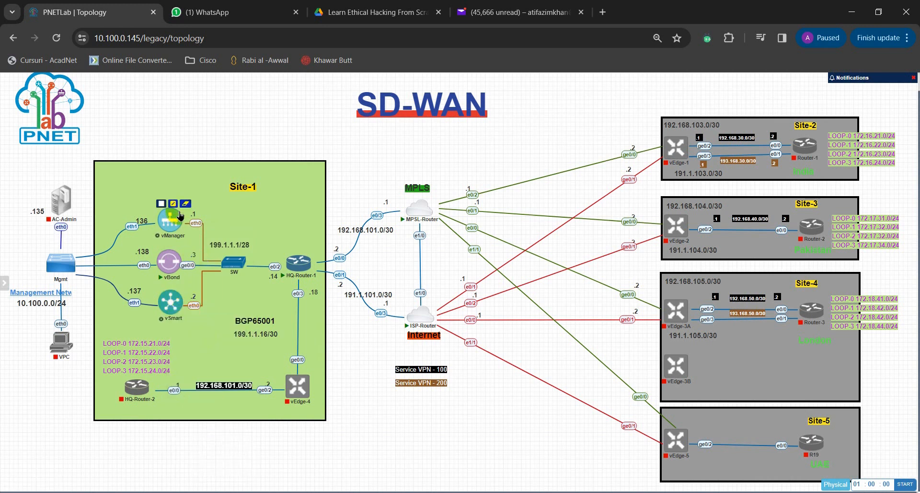
pyautogui.moveTo(172, 308)
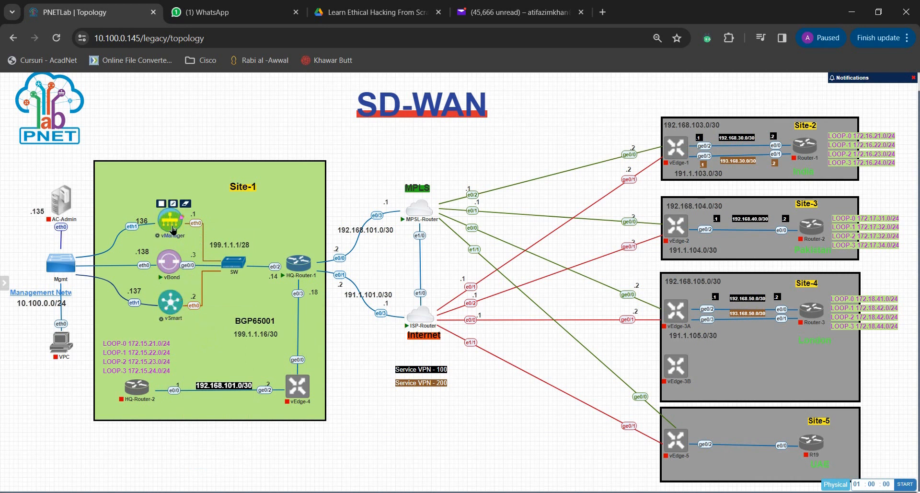
pyautogui.rightClick(173, 226)
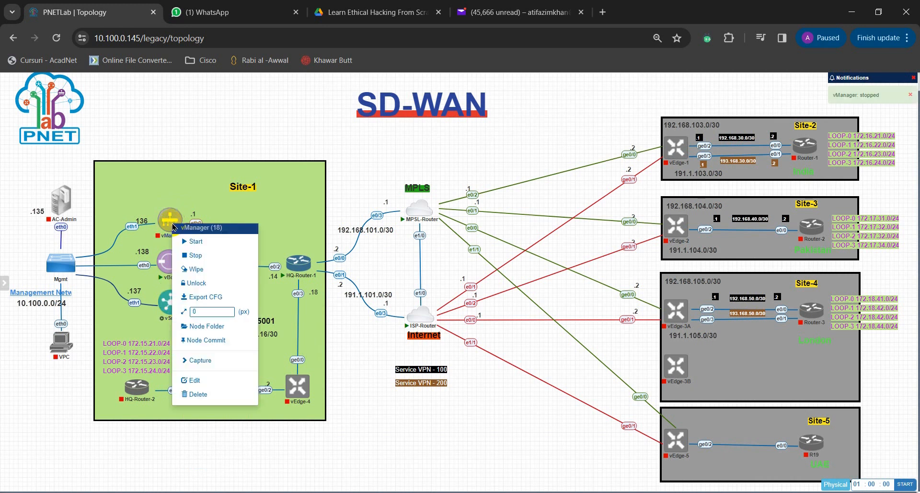
pyautogui.click(223, 266)
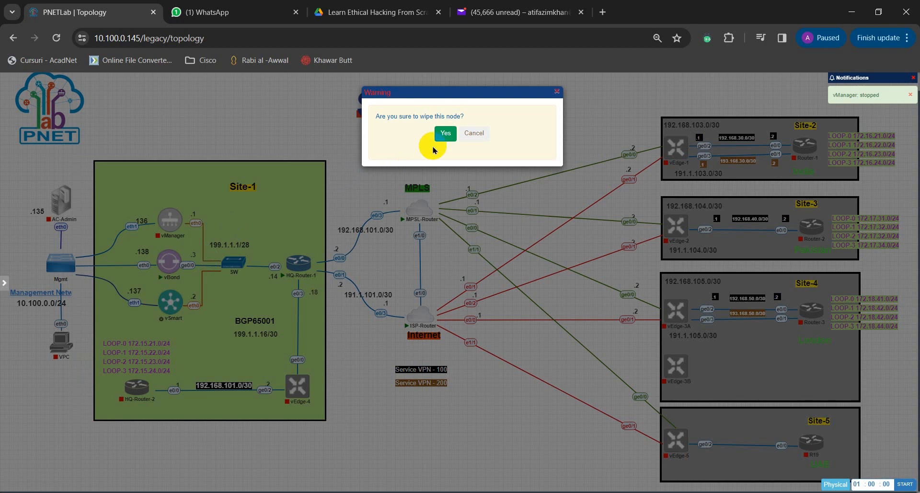
pyautogui.click(446, 133)
pyautogui.rightClick(178, 302)
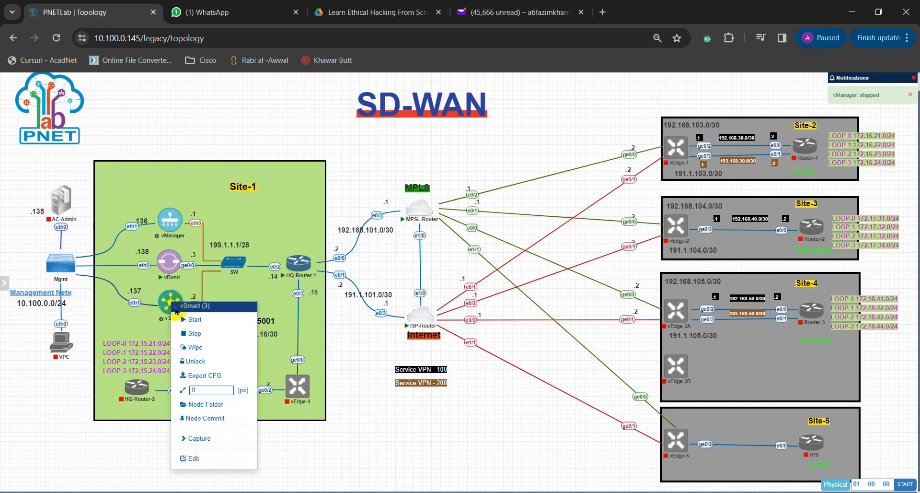
pyautogui.click(220, 347)
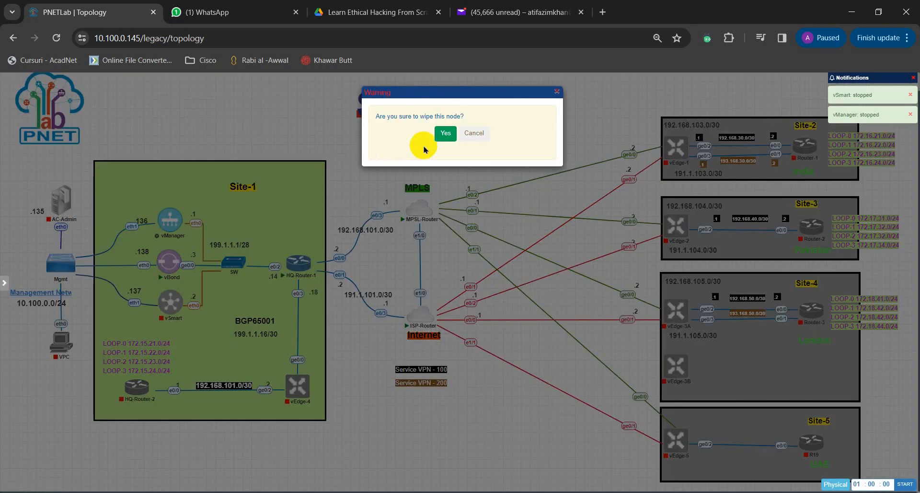
pyautogui.click(442, 133)
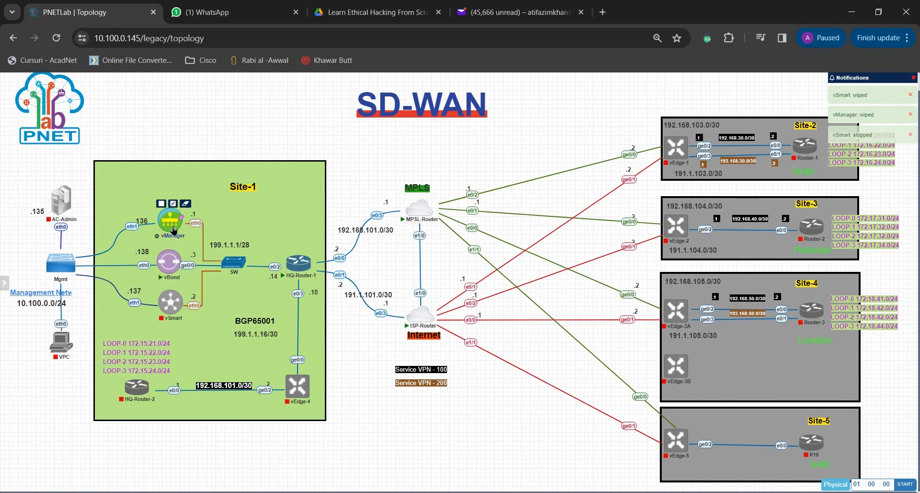
# Step: Start the wiped vManager node again and open its console in SuperPuTTY
pyautogui.moveTo(168, 225)
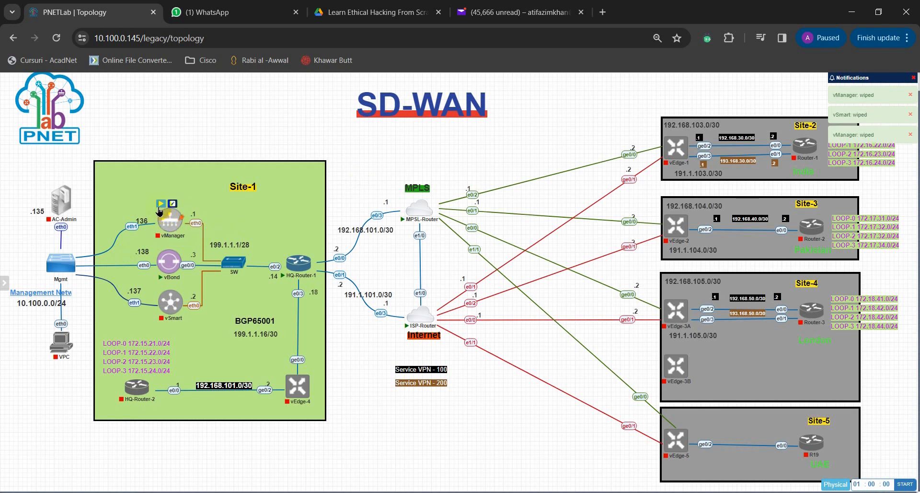
pyautogui.moveTo(174, 313)
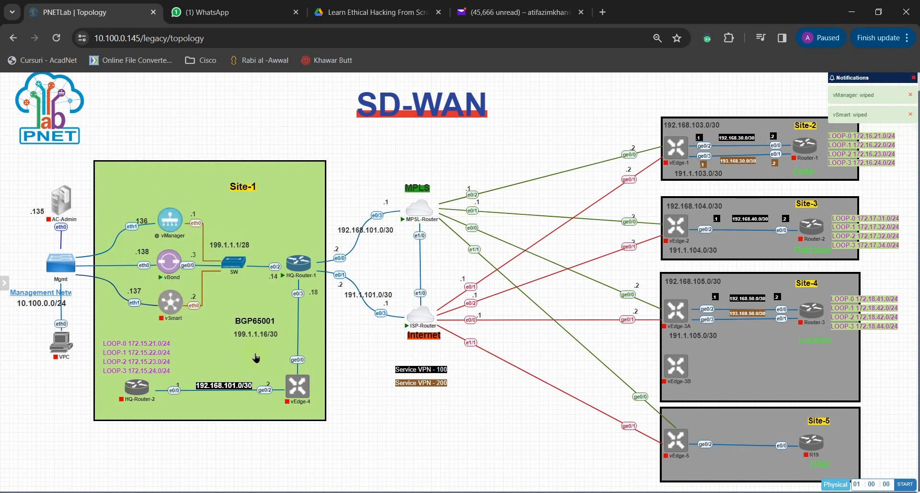
pyautogui.click(592, 492)
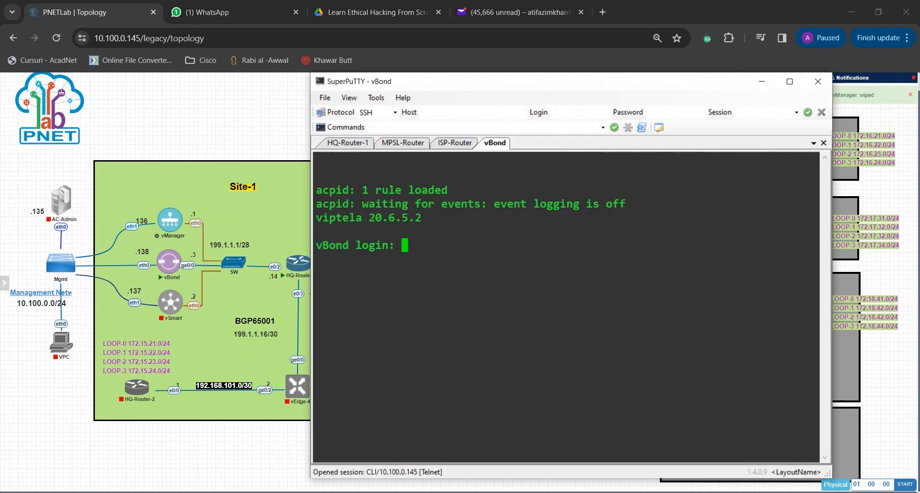
pyautogui.click(177, 224)
pyautogui.click(589, 491)
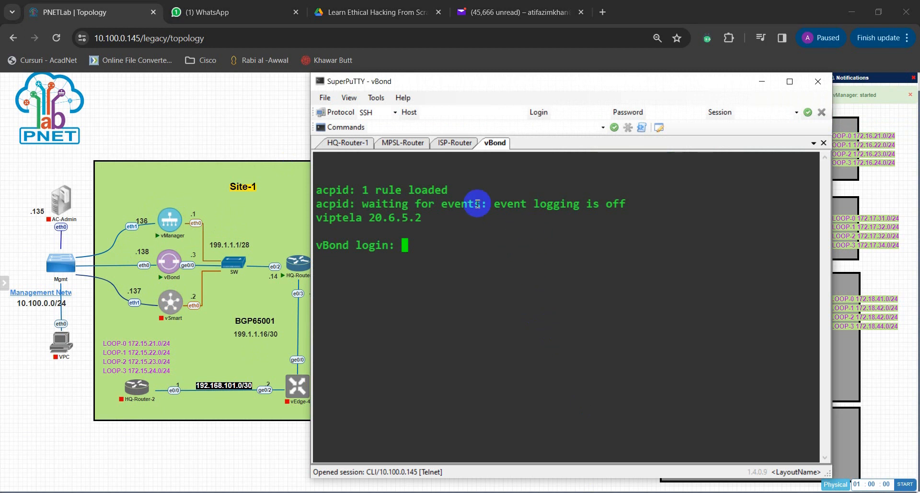
pyautogui.click(561, 490)
pyautogui.click(561, 491)
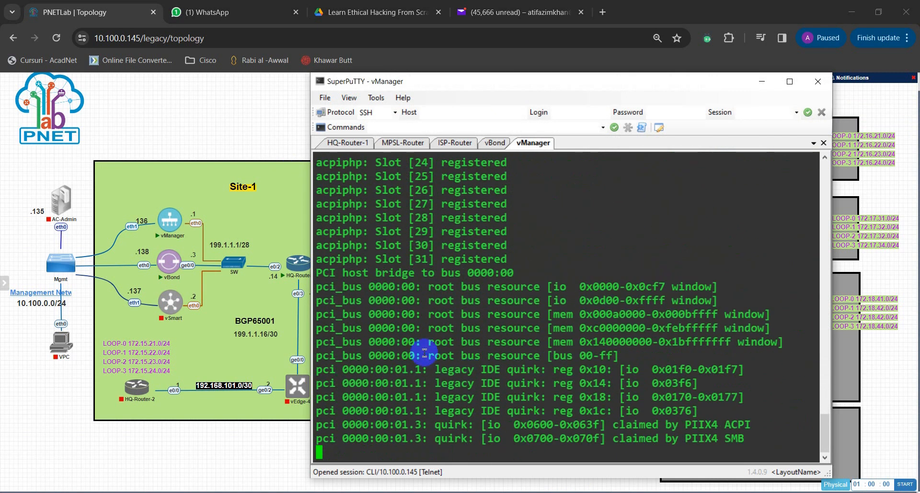
# Step: Start the wiped vSmart node again and open its console in SuperPuTTY
pyautogui.moveTo(173, 313)
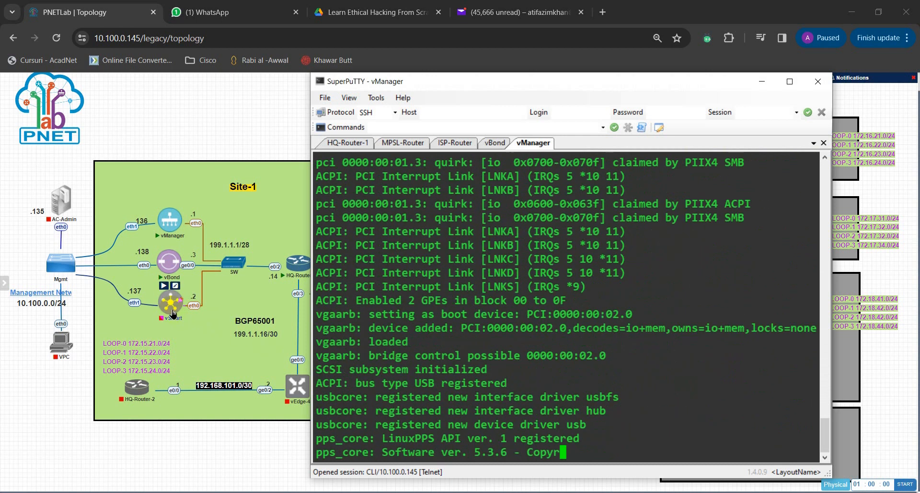
pyautogui.click(163, 286)
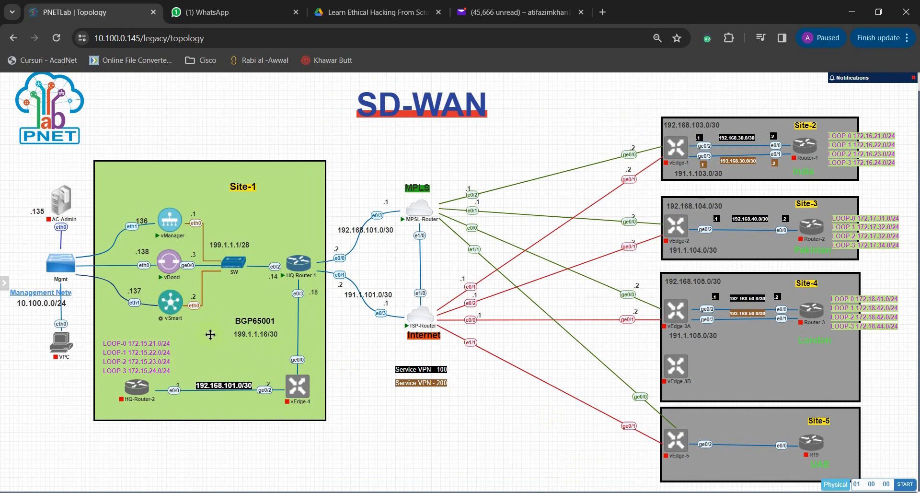
pyautogui.moveTo(171, 312)
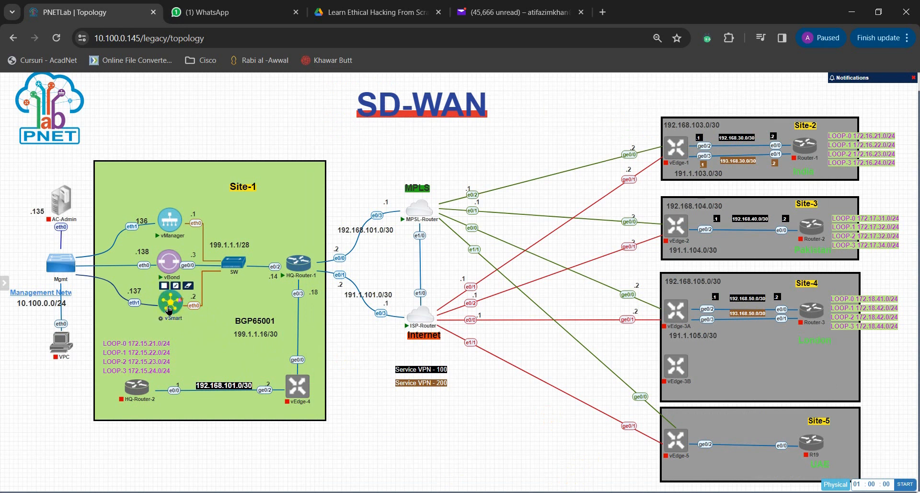
pyautogui.click(594, 492)
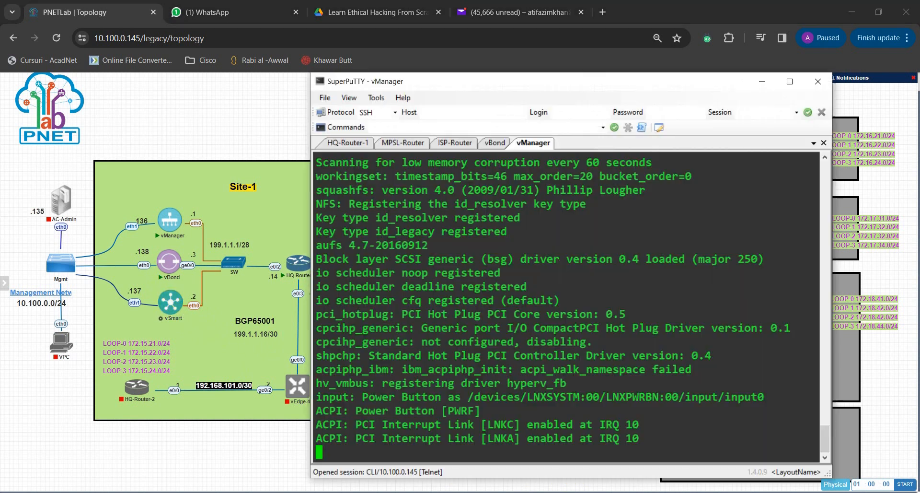
pyautogui.click(170, 311)
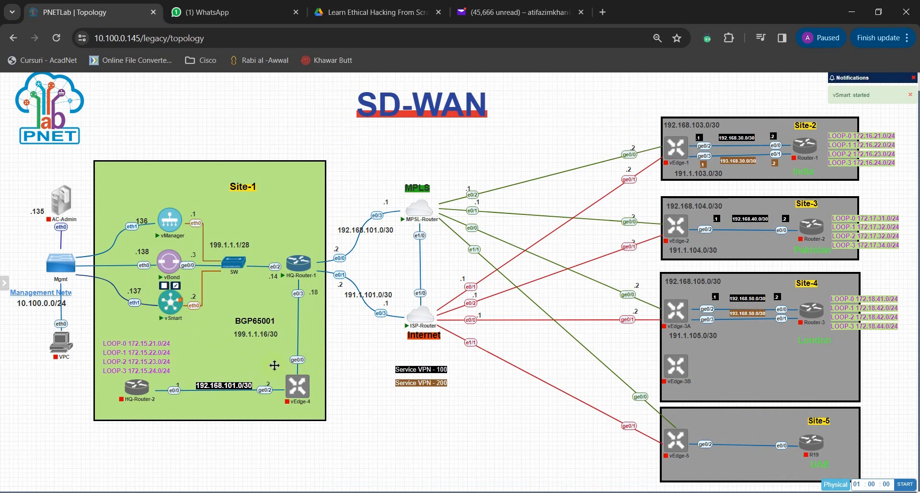
pyautogui.click(566, 480)
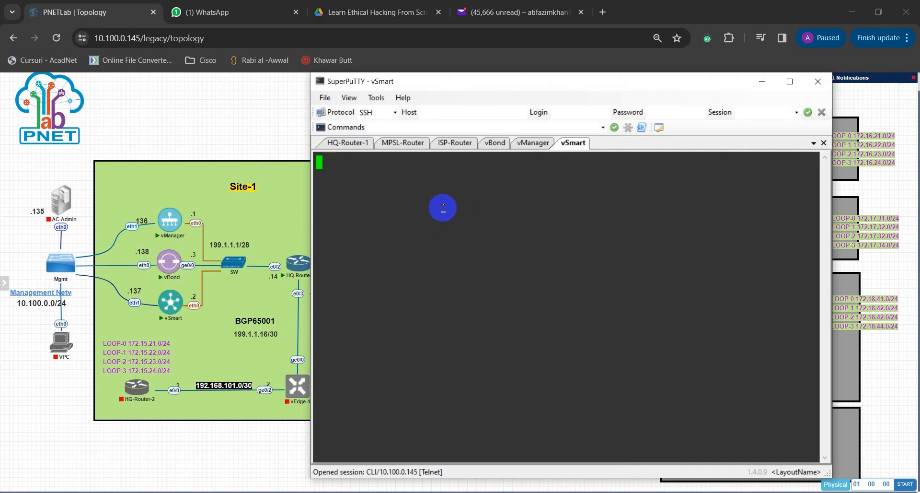
# Step: Compare the boot progress in the vManager and vSmart consoles
pyautogui.click(539, 146)
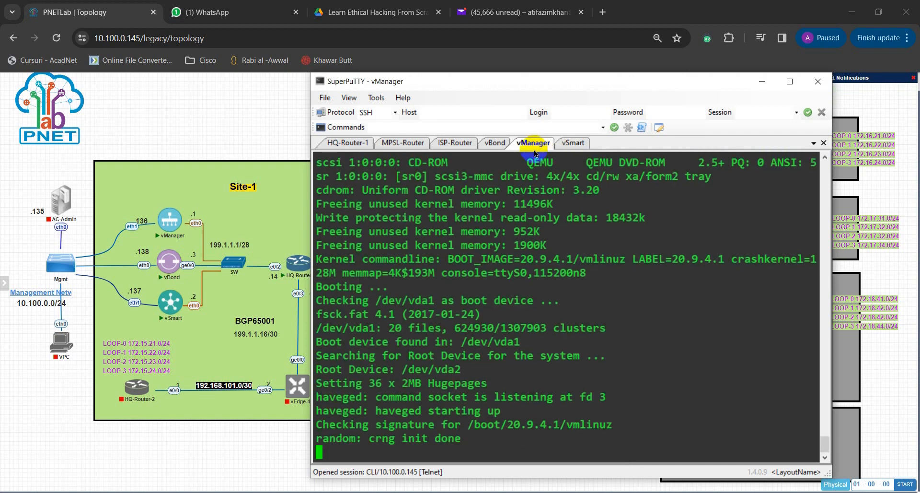
pyautogui.click(572, 148)
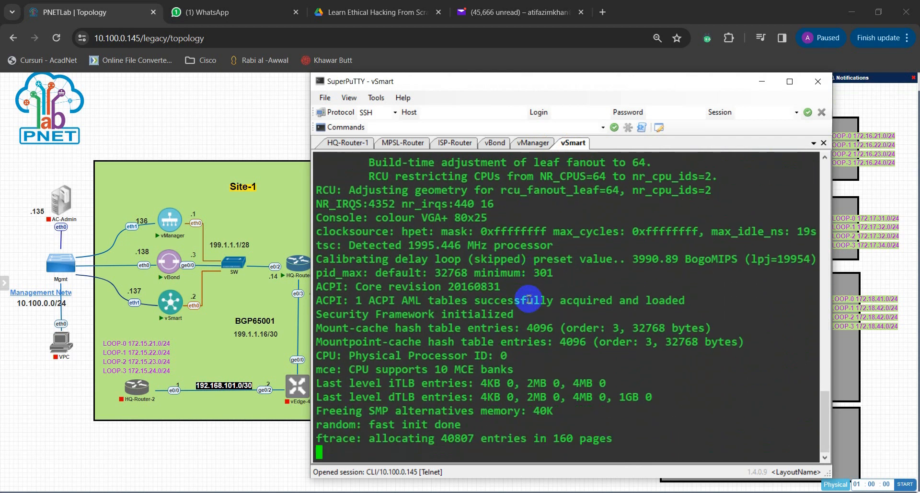
pyautogui.click(528, 147)
# Step: Try to log in to the vBond console as admin, entering the account password
pyautogui.click(494, 142)
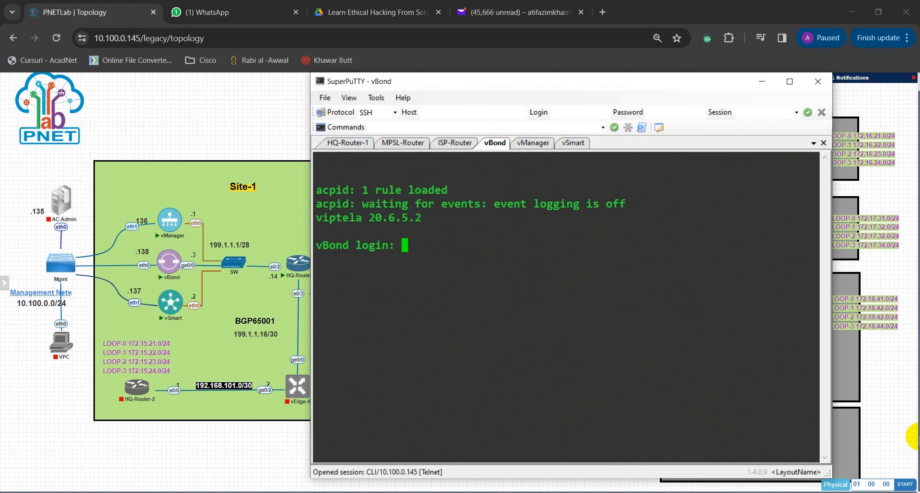
pyautogui.write('admin')
pyautogui.press('Return')
pyautogui.write('admin')
pyautogui.press('Return')
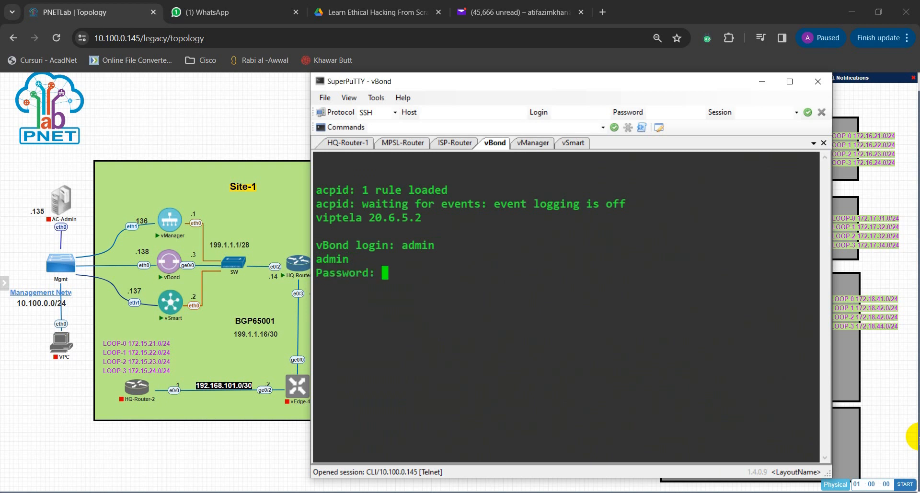
pyautogui.press('Return')
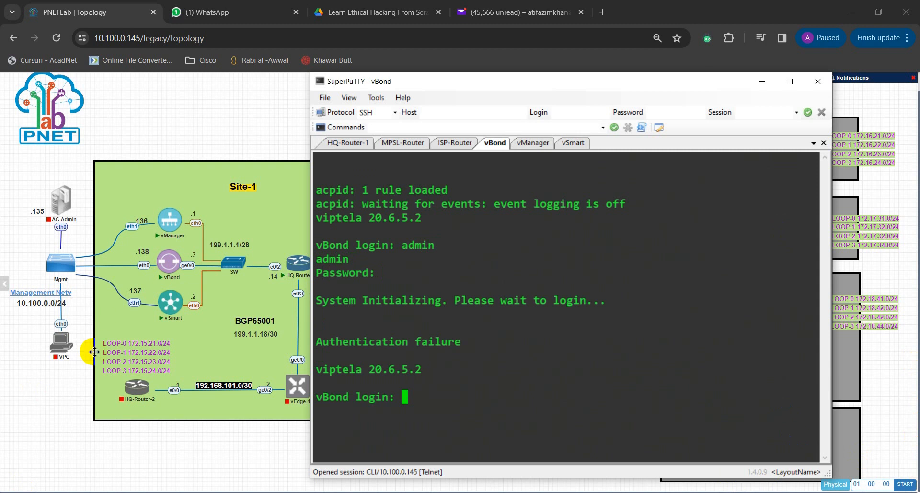
# Step: Check the vManager and vSmart boot progress again, and bring up a fresh command prompt in the HQ-Router-1 console
pyautogui.click(505, 362)
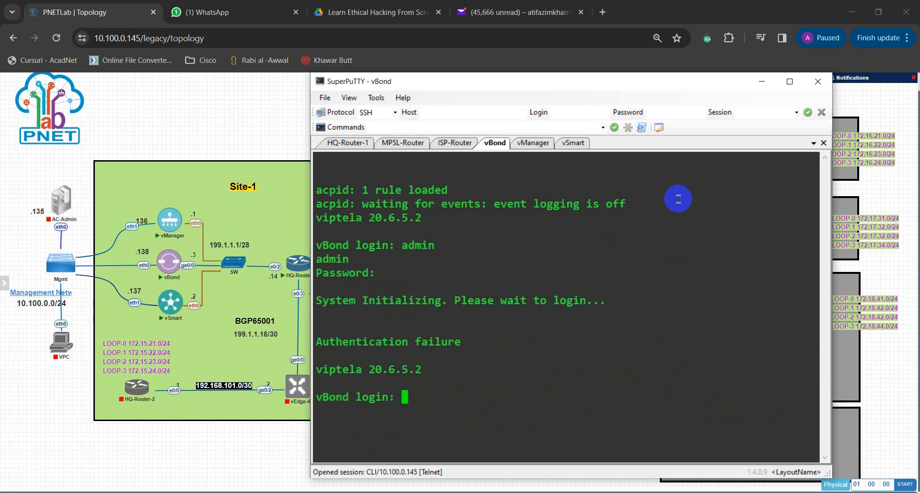
pyautogui.click(526, 148)
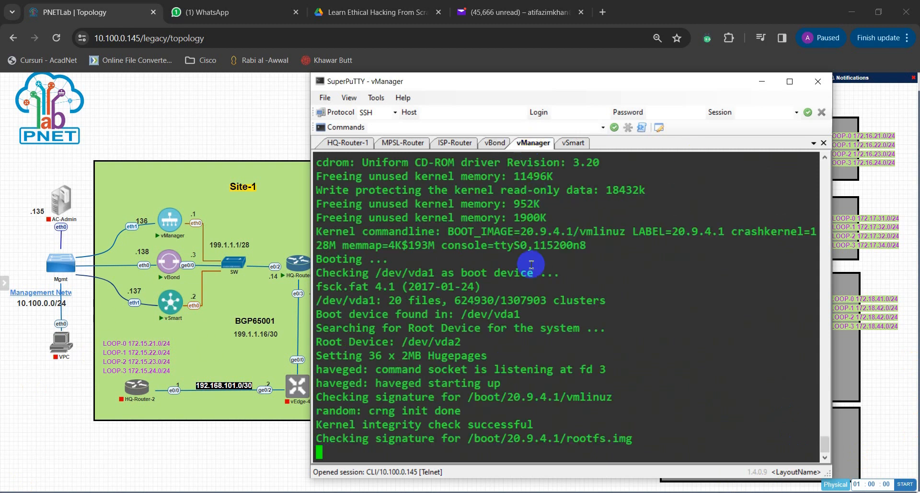
pyautogui.click(574, 143)
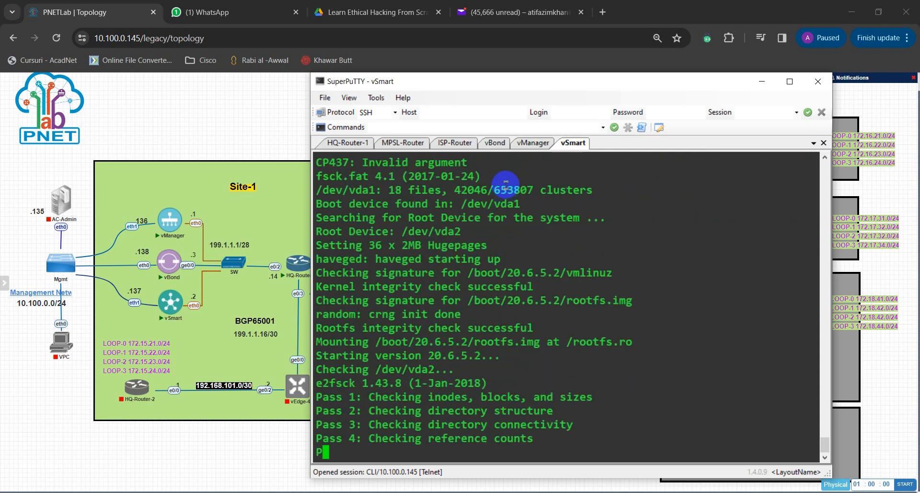
pyautogui.click(348, 142)
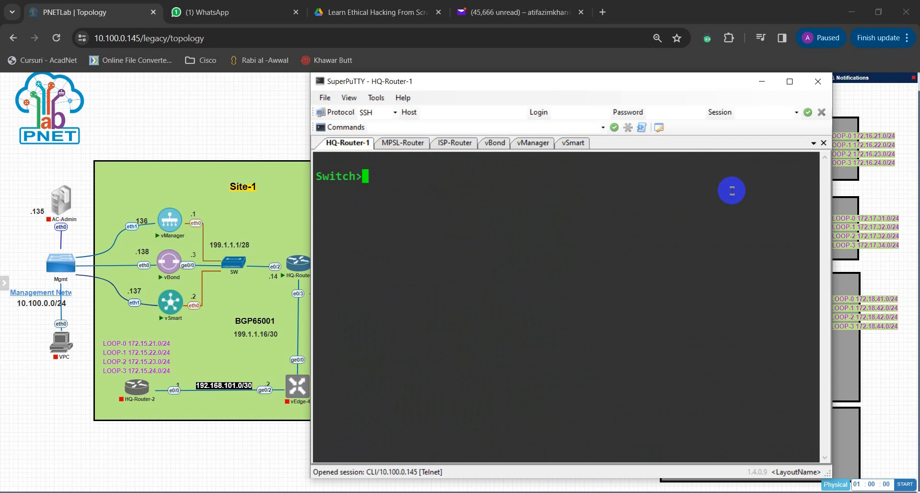
pyautogui.press('Return')
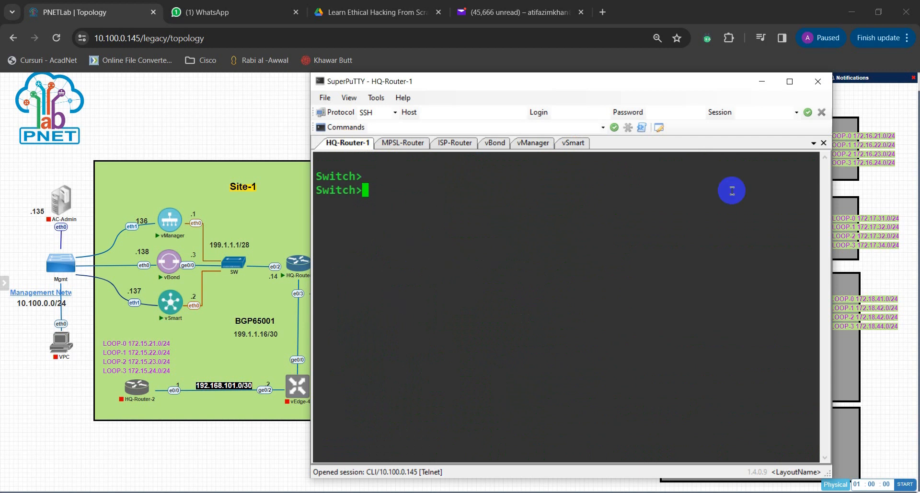
# Step: Enter global configuration mode from the switch prompt and set the hostname to HQ-Router-1
pyautogui.write('en')
pyautogui.press('Return')
pyautogui.write('conf t')
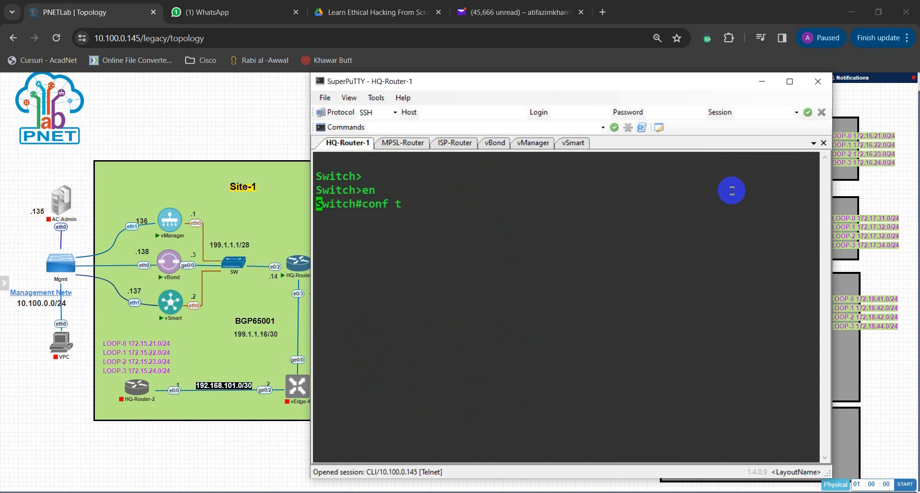
pyautogui.press('Return')
pyautogui.write('host')
pyautogui.press('Tab')
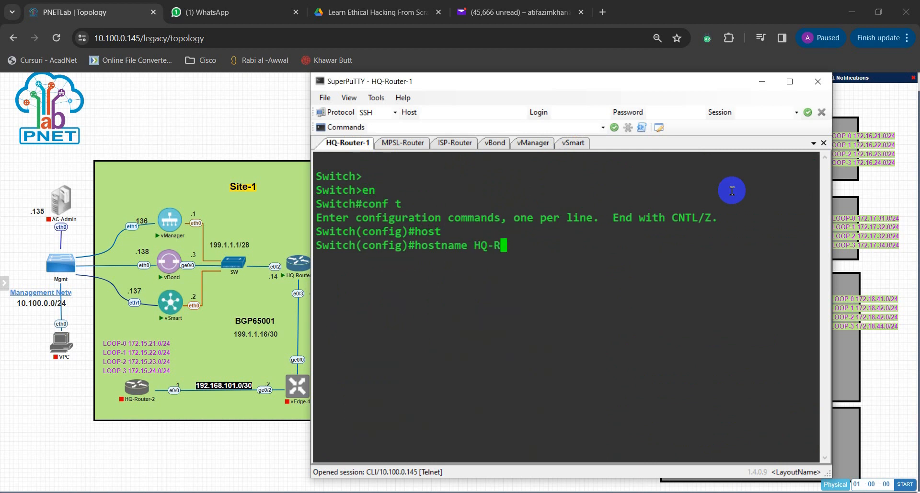
pyautogui.write('HQ-Router-1')
pyautogui.press('Return')
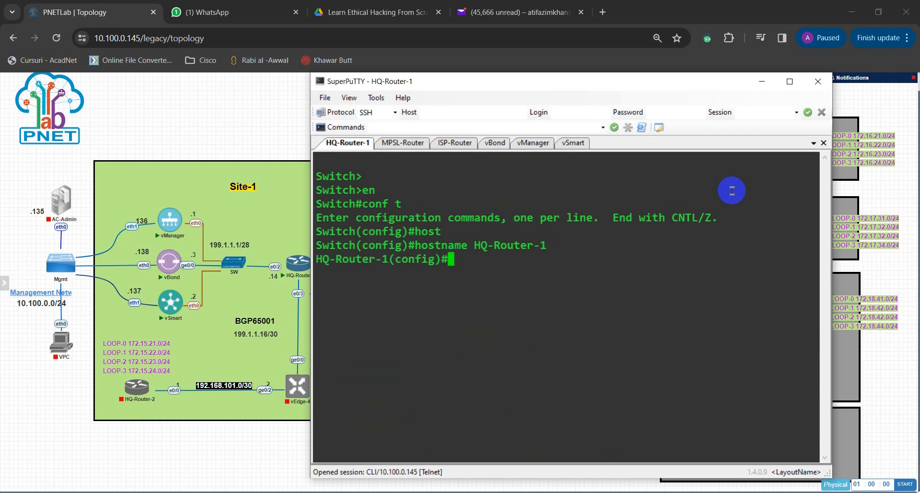
# Step: Disable IP domain lookup on HQ-Router-1
pyautogui.press('Return')
pyautogui.press('Return')
pyautogui.write('no ip do')
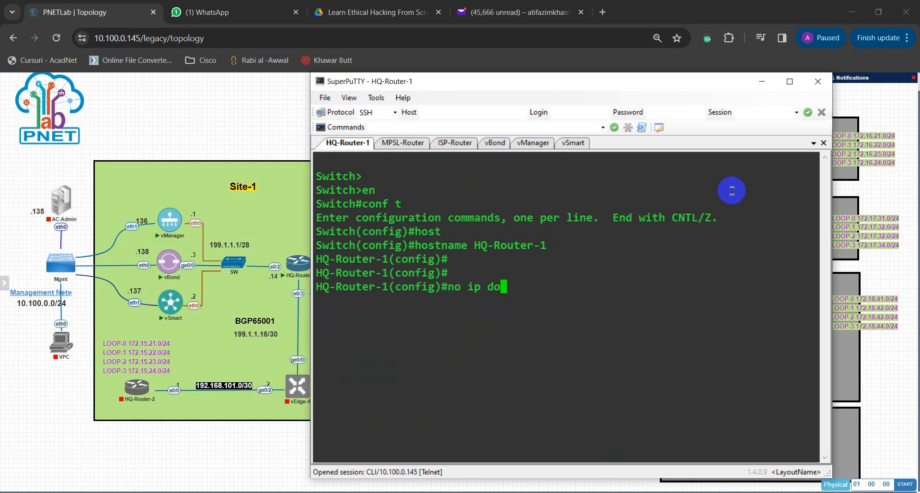
pyautogui.write('nmain loo')
pyautogui.press('Tab')
pyautogui.press('Return')
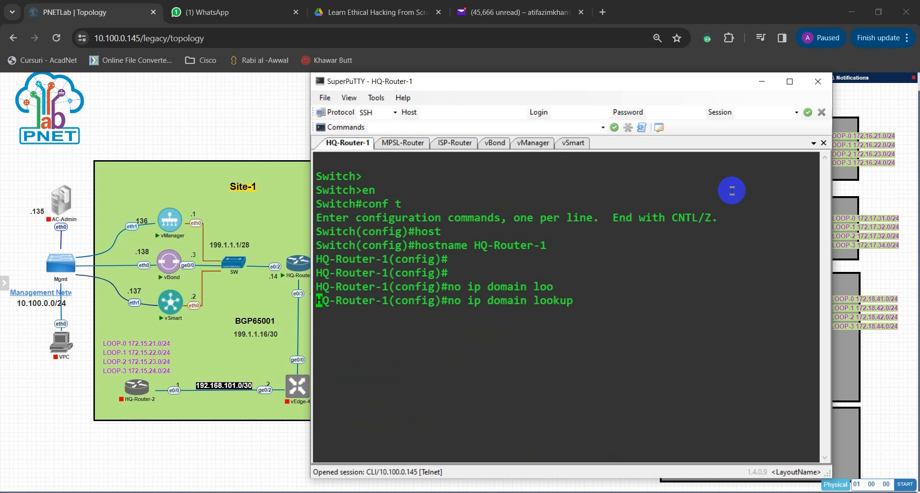
pyautogui.press('Return')
pyautogui.press('Return')
pyautogui.press('Return')
pyautogui.press('Return')
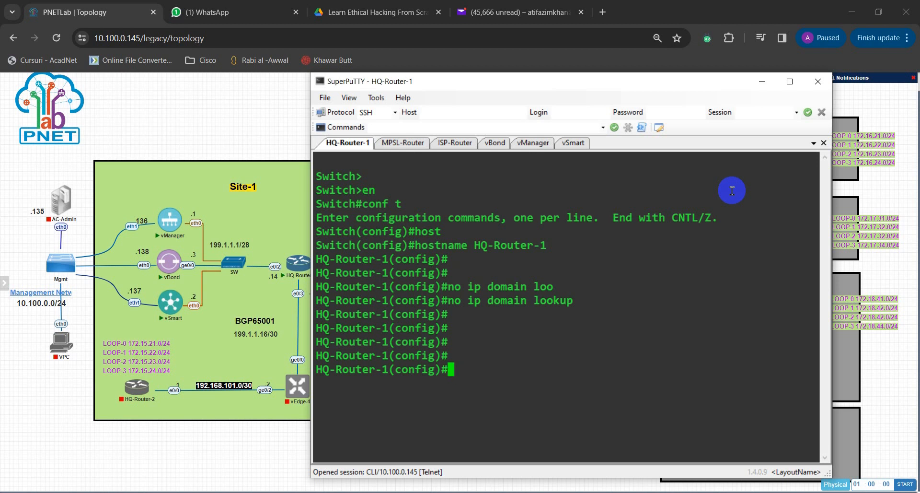
# Step: List HQ-Router-1's interfaces in brief and shift the console window aside to compare them with the topology's links to the MPLS and Internet routers
pyautogui.write('do ho')
pyautogui.write('how ip int br')
pyautogui.press('Return')
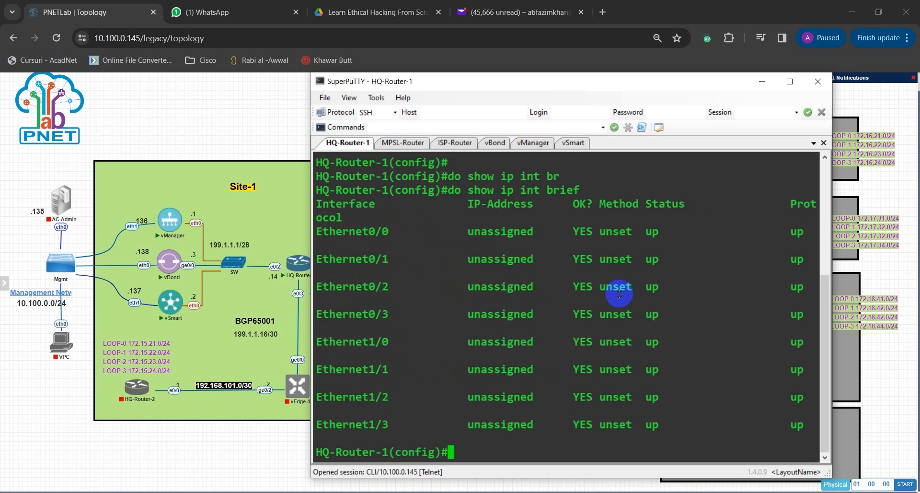
pyautogui.moveTo(464, 84); pyautogui.dragTo(562, 84)
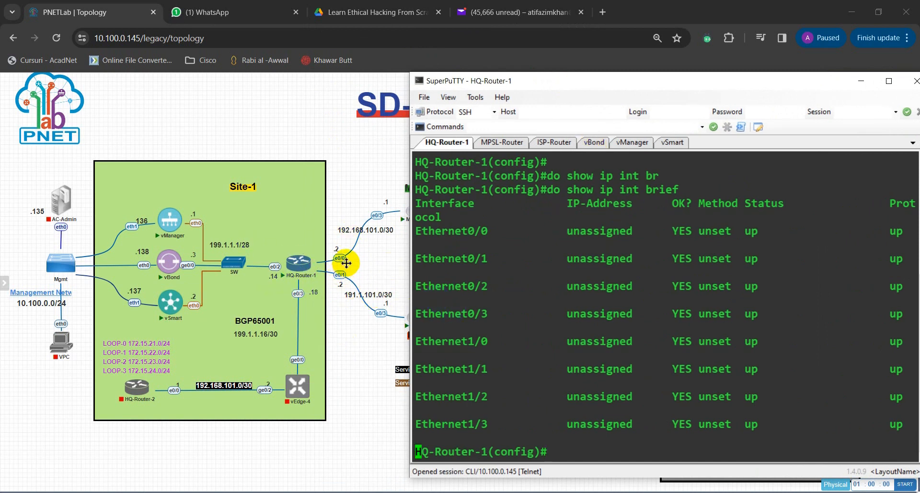
pyautogui.click(432, 257)
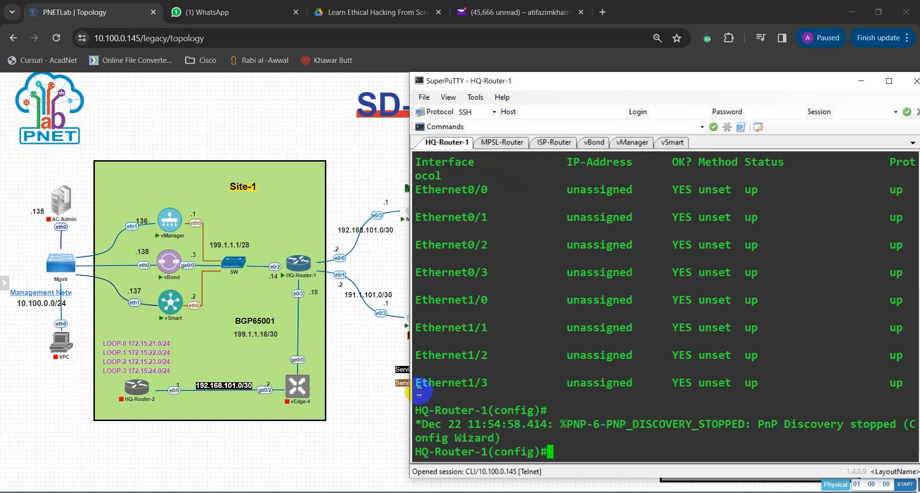
pyautogui.moveTo(410, 427); pyautogui.dragTo(470, 427)
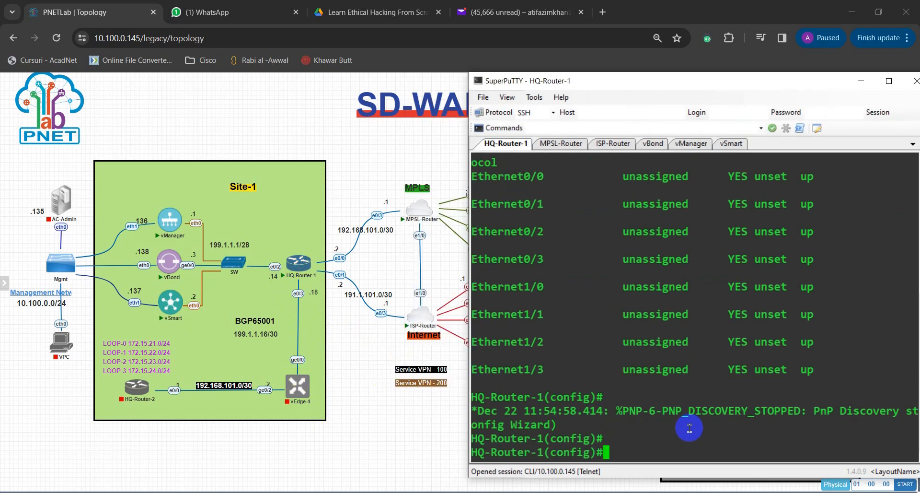
# Step: Enter configuration of interface Ethernet 0/0 on HQ-Router-1 and give it the description MPLS-Link
pyautogui.write('int eth')
pyautogui.press('Tab')
pyautogui.write('0/0')
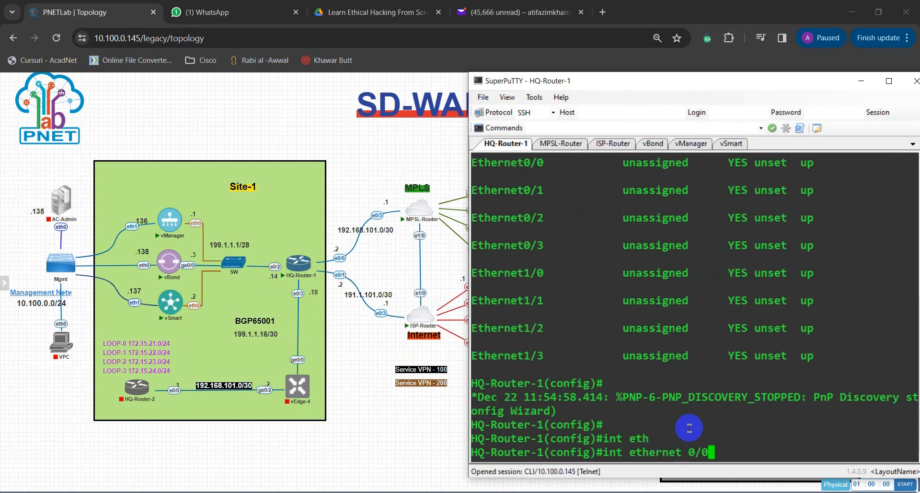
pyautogui.press('Return')
pyautogui.press('Return')
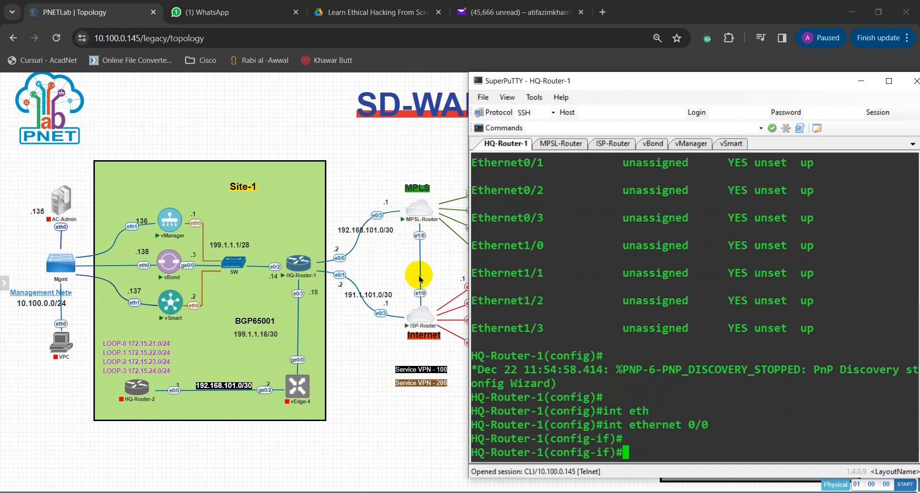
pyautogui.write('des')
pyautogui.press('Tab')
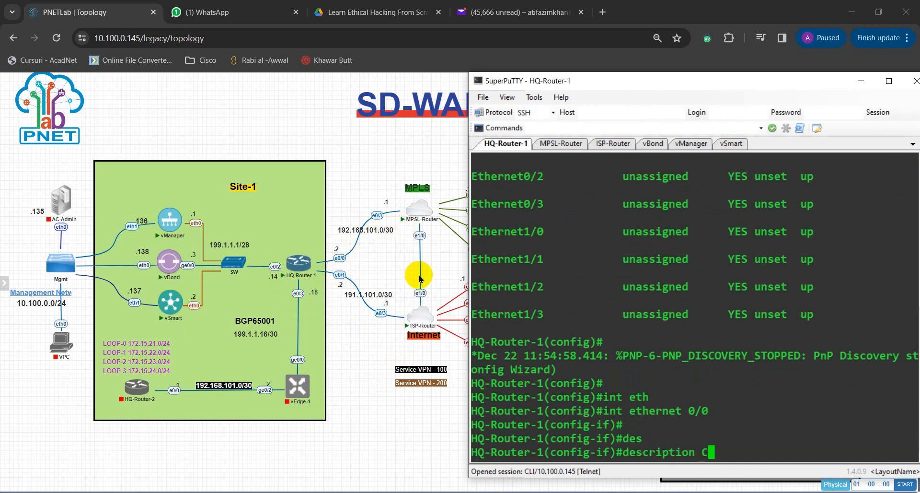
pyautogui.write('Con')
pyautogui.press('BackSpace')
pyautogui.press('BackSpace')
pyautogui.press('BackSpace')
pyautogui.write('MPL')
pyautogui.write('S-Con')
pyautogui.press('BackSpace')
pyautogui.press('BackSpace')
pyautogui.write('Link')
pyautogui.press('Return')
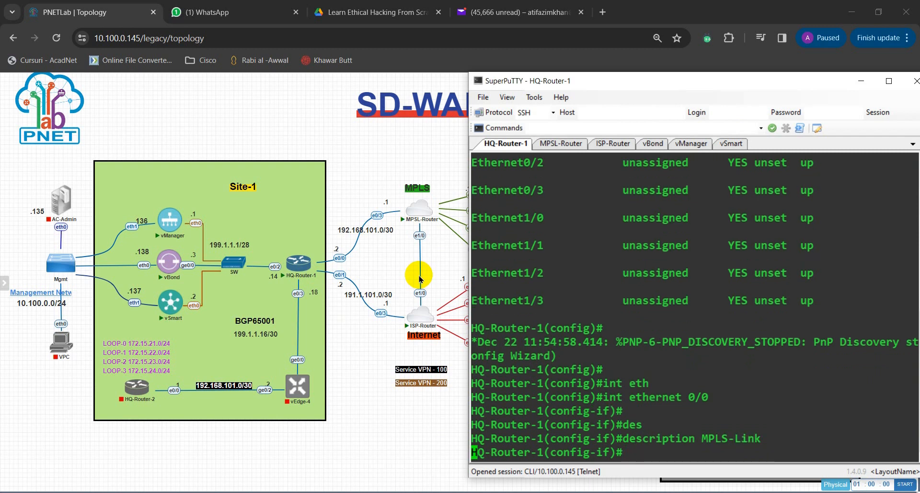
pyautogui.press('Return')
pyautogui.write('add')
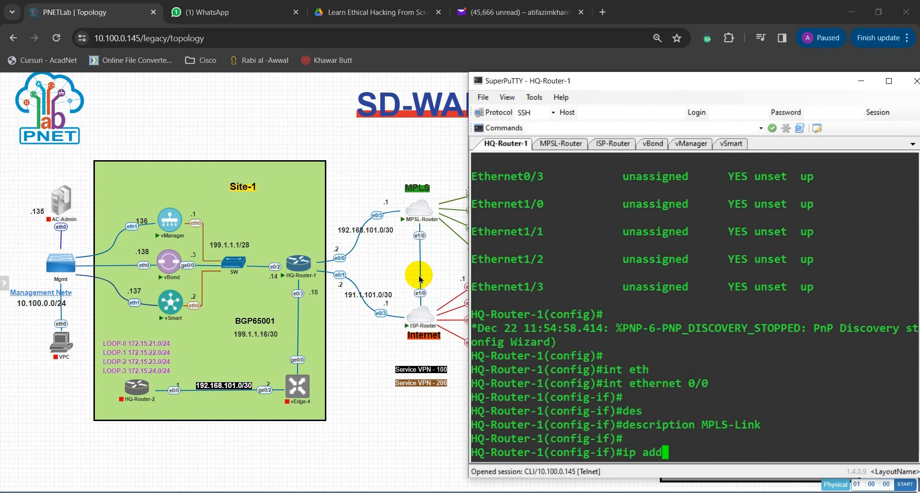
pyautogui.press('Tab')
pyautogui.press('BackSpace')
pyautogui.press('BackSpace')
pyautogui.write('ddr')
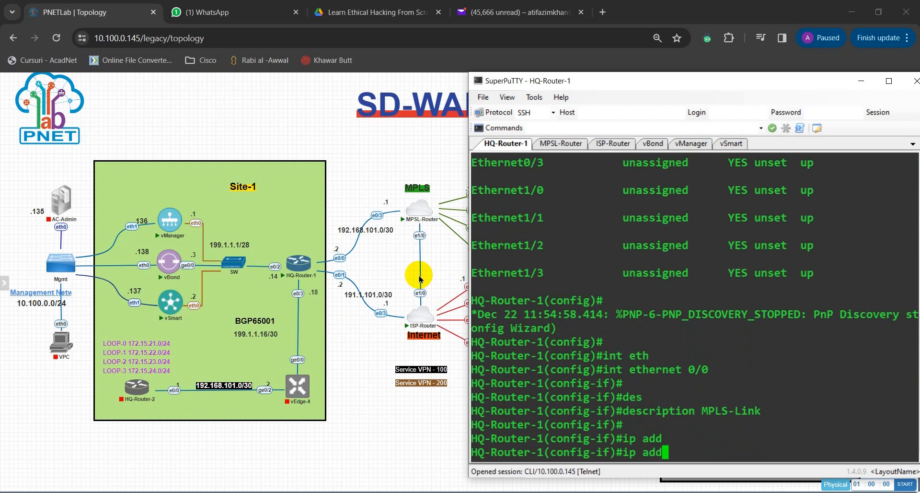
pyautogui.press('BackSpace')
pyautogui.press('BackSpace')
pyautogui.press('BackSpace')
pyautogui.press('BackSpace')
pyautogui.press('BackSpace')
pyautogui.press('BackSpace')
pyautogui.press('BackSpace')
pyautogui.press('Return')
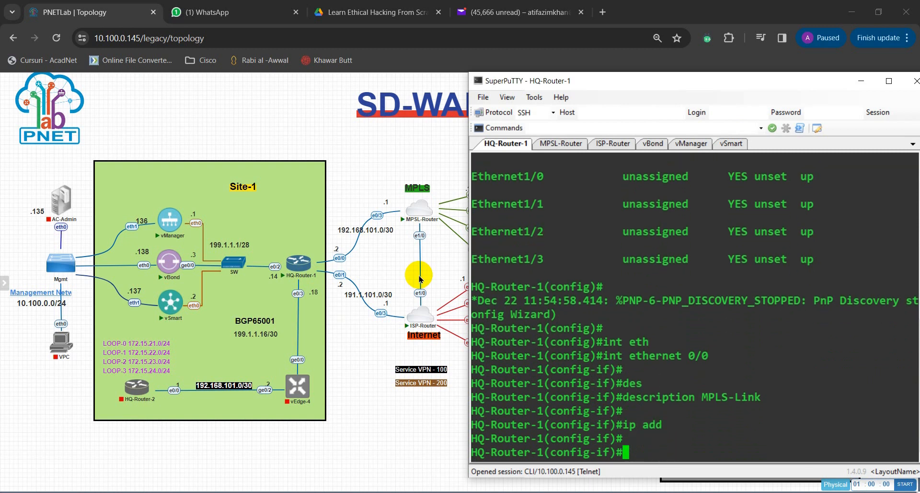
pyautogui.press('Return')
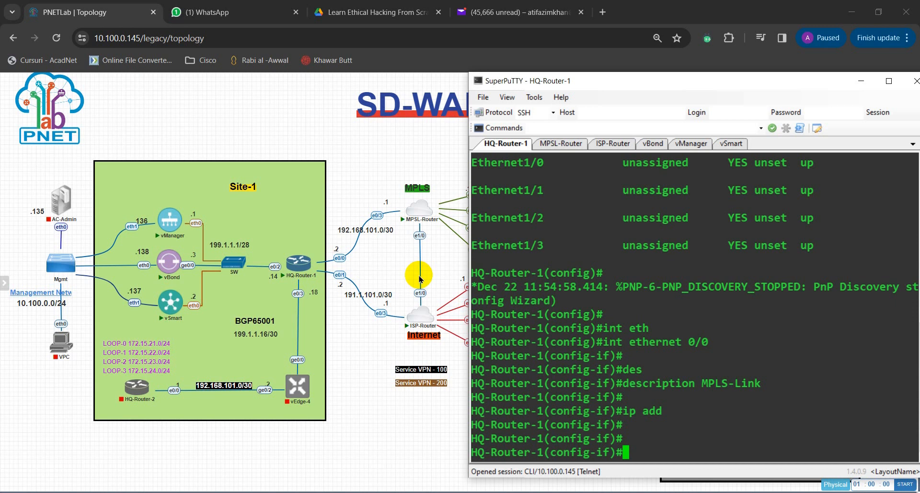
# Step: Turn Ethernet 0/0 into a routed port with the no switchport command
pyautogui.write('no sw')
pyautogui.press('Tab')
pyautogui.press('Return')
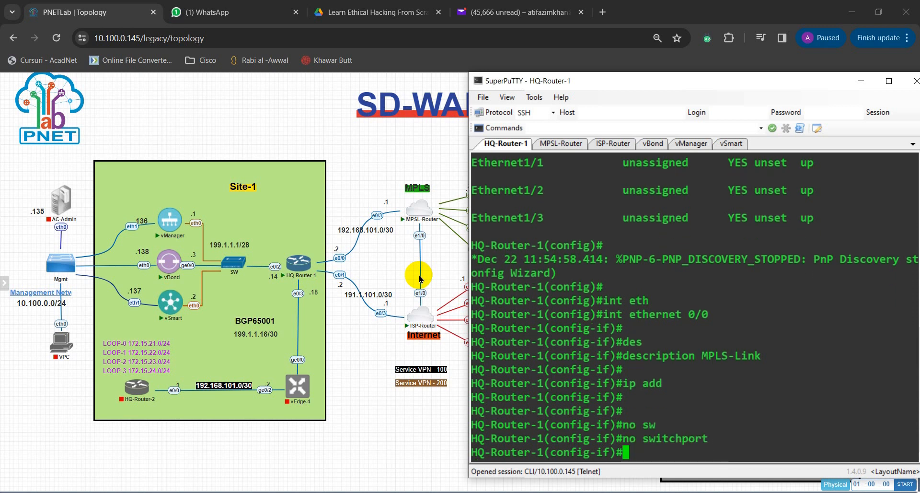
pyautogui.press('Return')
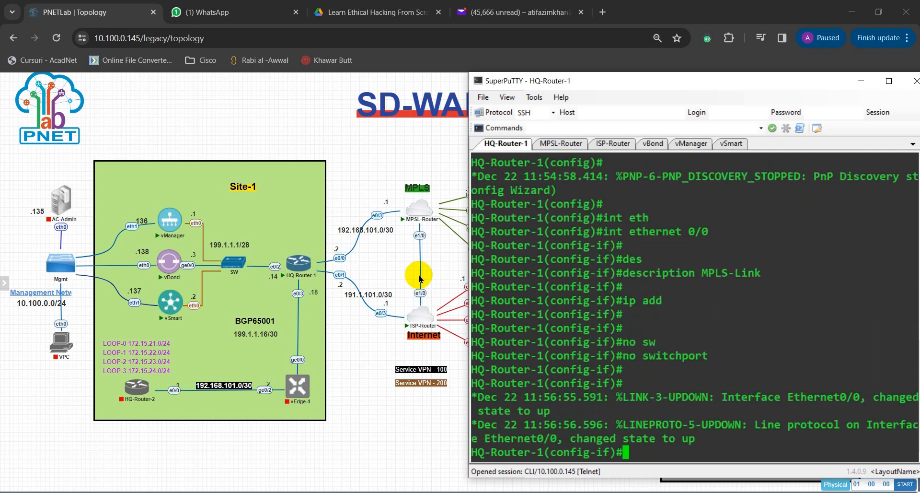
pyautogui.press('Return')
pyautogui.press('Return')
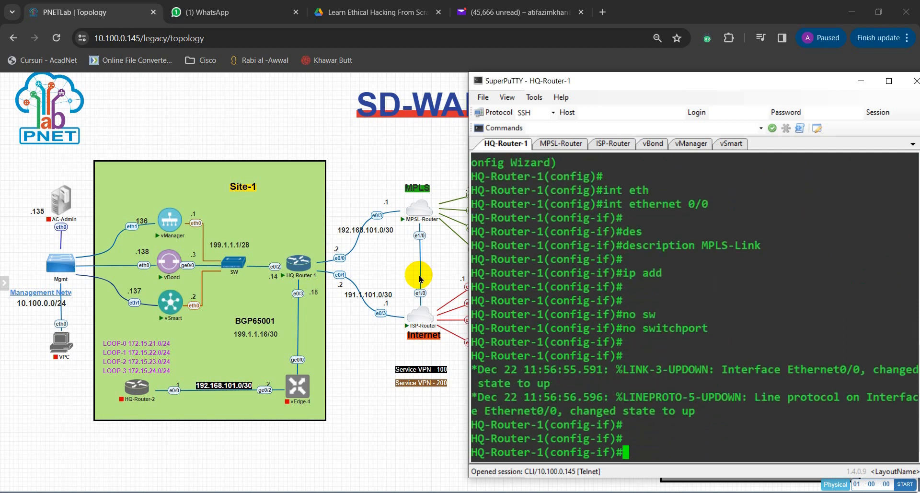
# Step: Assign IP address 192.168.101.2 with mask 255.255.255.252 to Ethernet 0/0
pyautogui.write('i')
pyautogui.press('BackSpace')
pyautogui.write('ip add')
pyautogui.press('Tab')
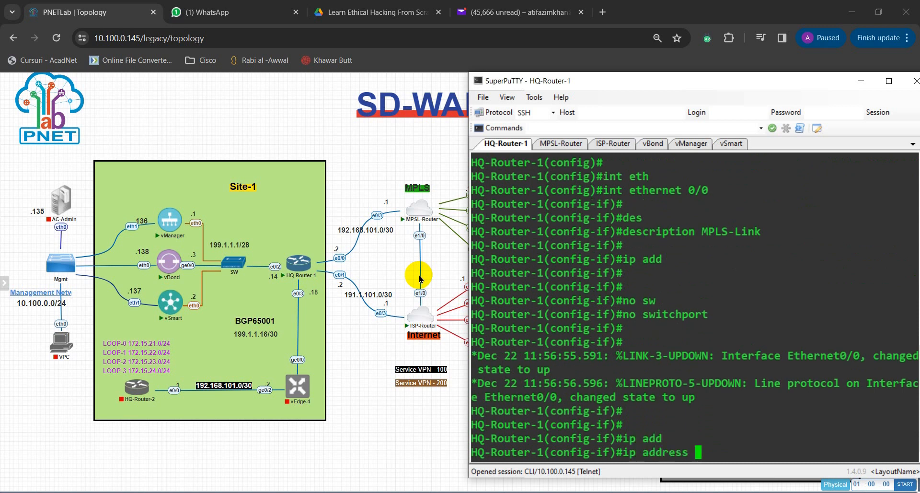
pyautogui.write('192.168')
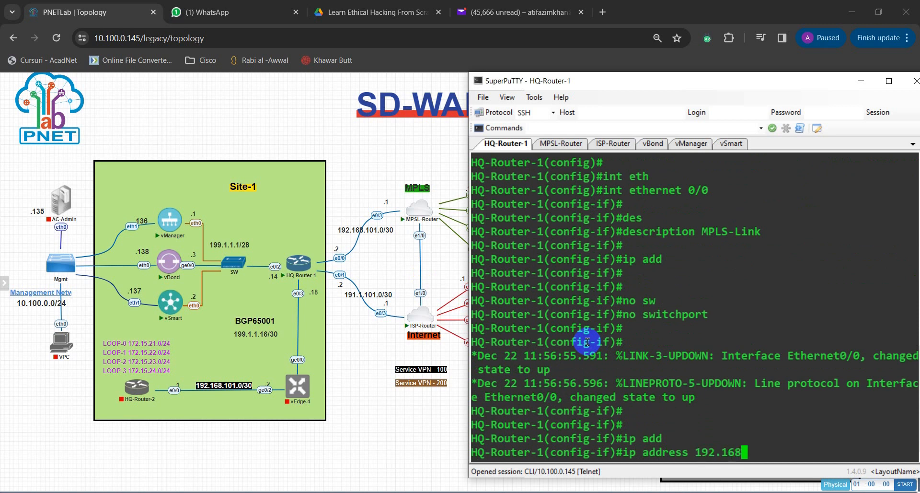
pyautogui.write('.101.2 255.25')
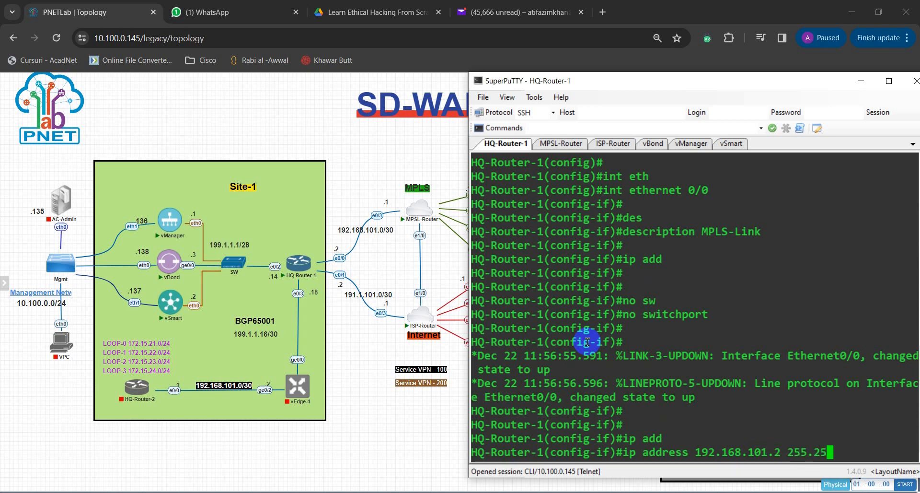
pyautogui.write('5.255.252')
pyautogui.press('Return')
# Step: Enable Ethernet 0/0 with no shut and return to global configuration mode
pyautogui.write('no shut')
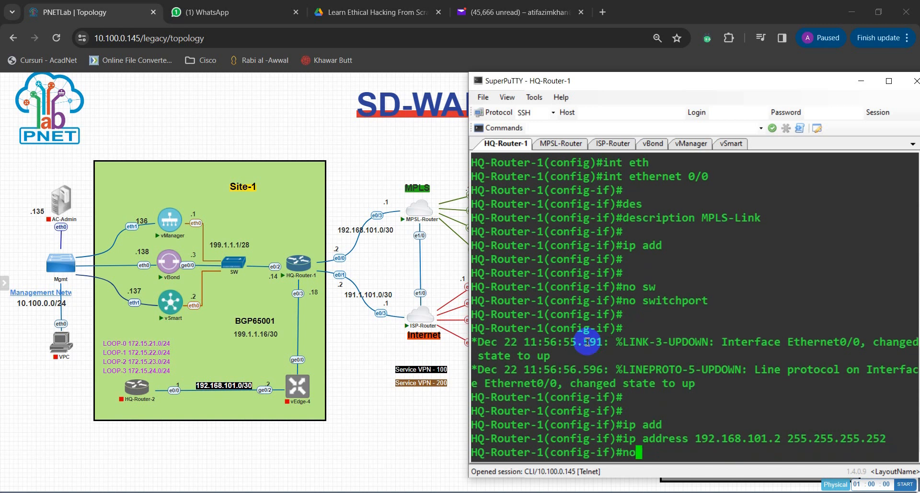
pyautogui.press('Return')
pyautogui.press('Return')
pyautogui.write('exit')
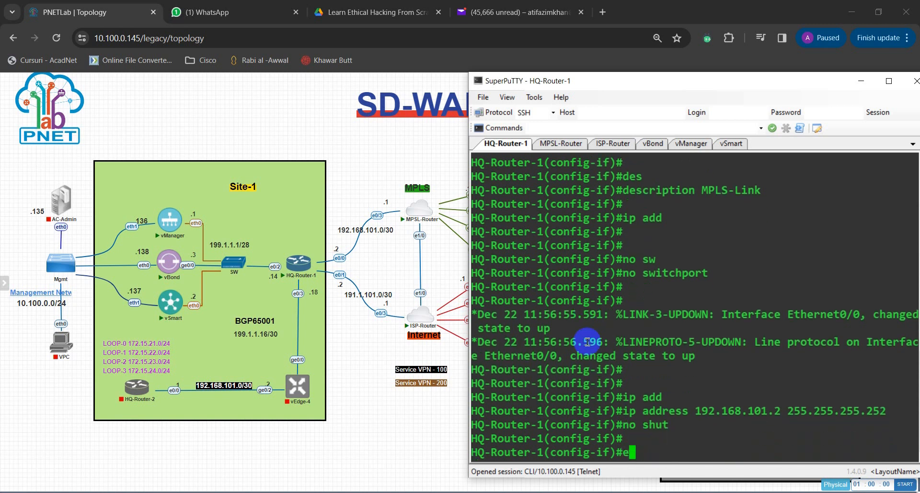
pyautogui.press('Return')
# Step: Enter configuration of interface Ethernet 0/1 and give it the description Internet Link
pyautogui.write('int eth')
pyautogui.press('Tab')
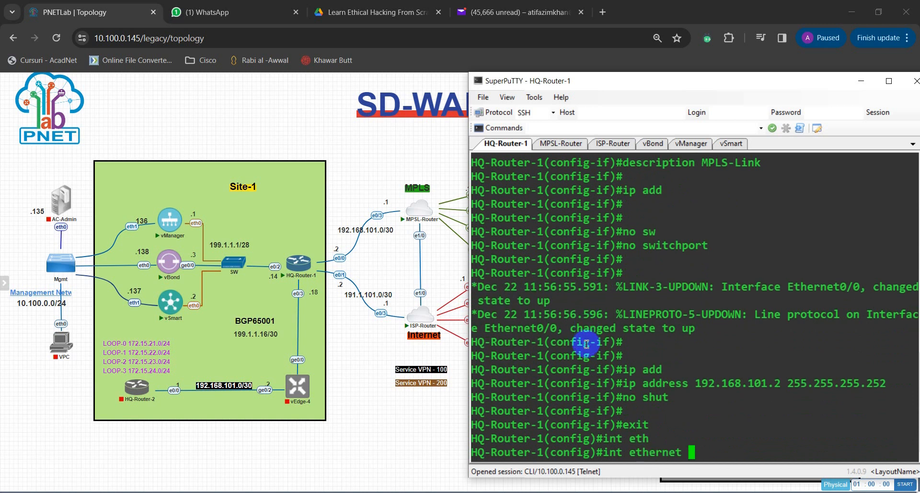
pyautogui.write('0/1')
pyautogui.press('Return')
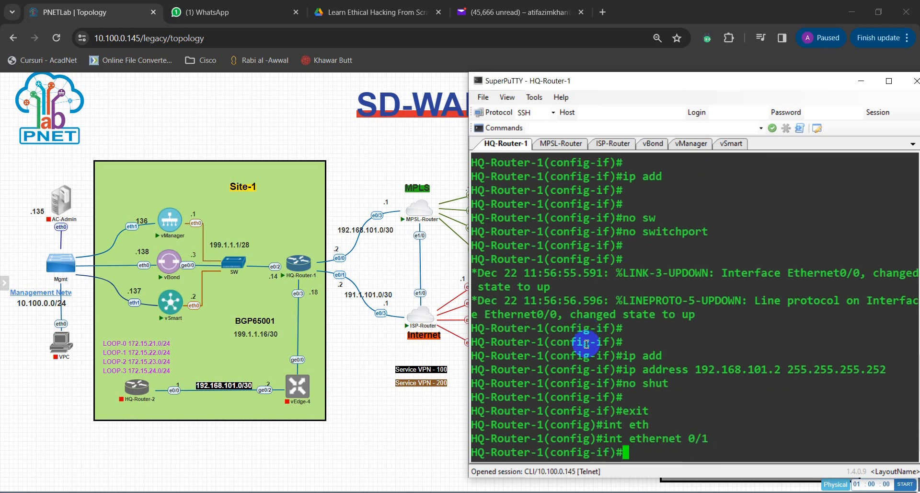
pyautogui.write('des')
pyautogui.press('Tab')
pyautogui.write('Inte')
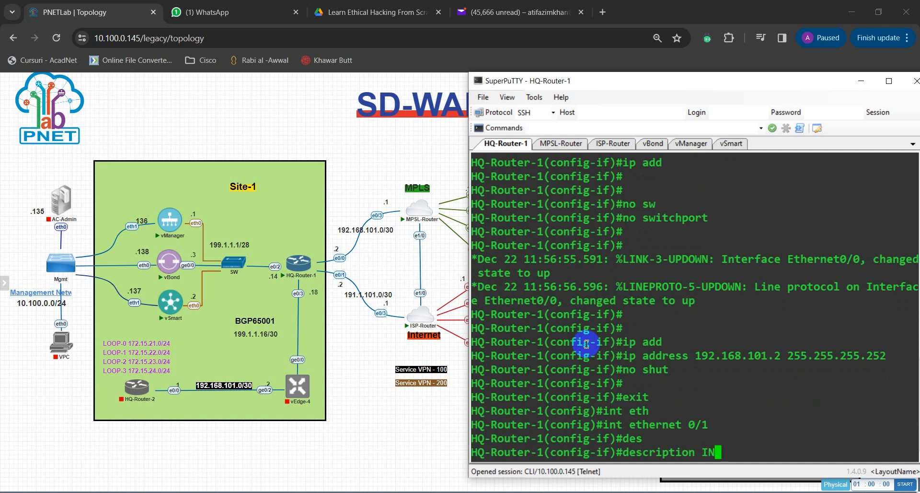
pyautogui.press('BackSpace')
pyautogui.press('BackSpace')
pyautogui.write('ternet Link')
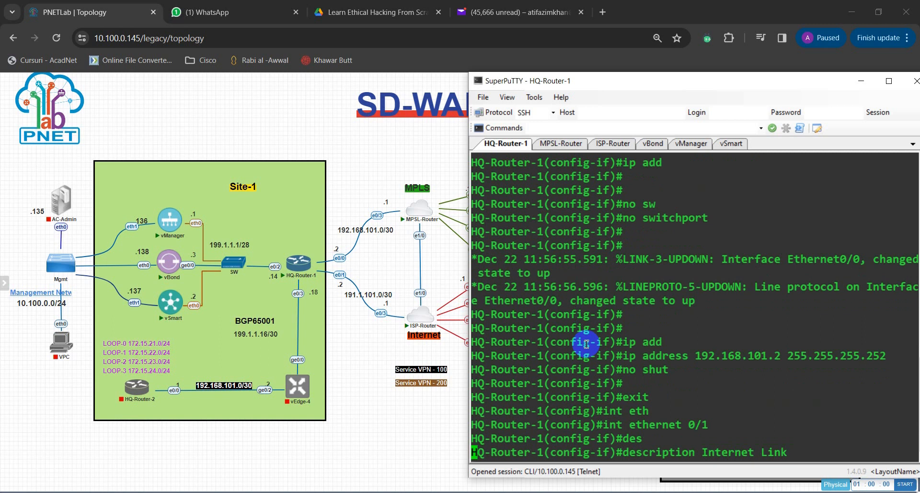
pyautogui.press('Return')
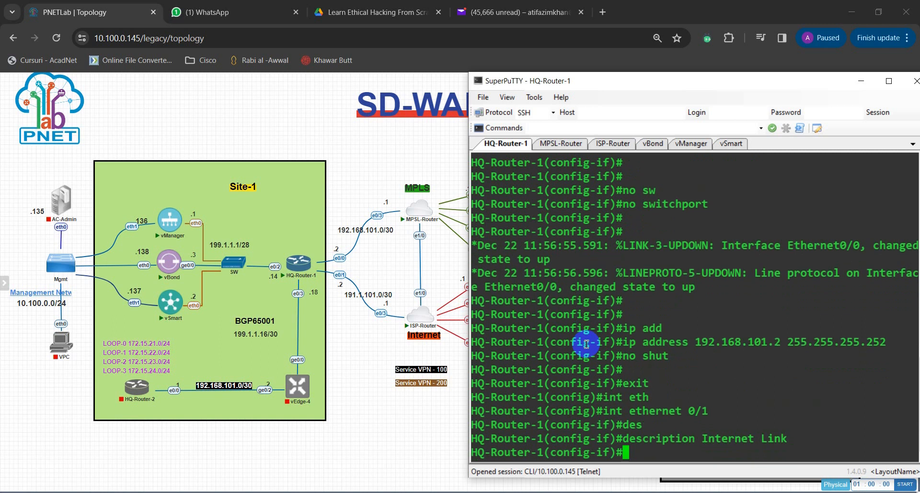
# Step: Turn Ethernet 0/1 into a routed port with the no switchport command
pyautogui.write('nos')
pyautogui.press('BackSpace')
pyautogui.write('sw')
pyautogui.press('Tab')
pyautogui.press('Return')
# Step: Assign IP address 191.1.101.2 with mask 255.255.255.252 to Ethernet 0/1
pyautogui.write('ip')
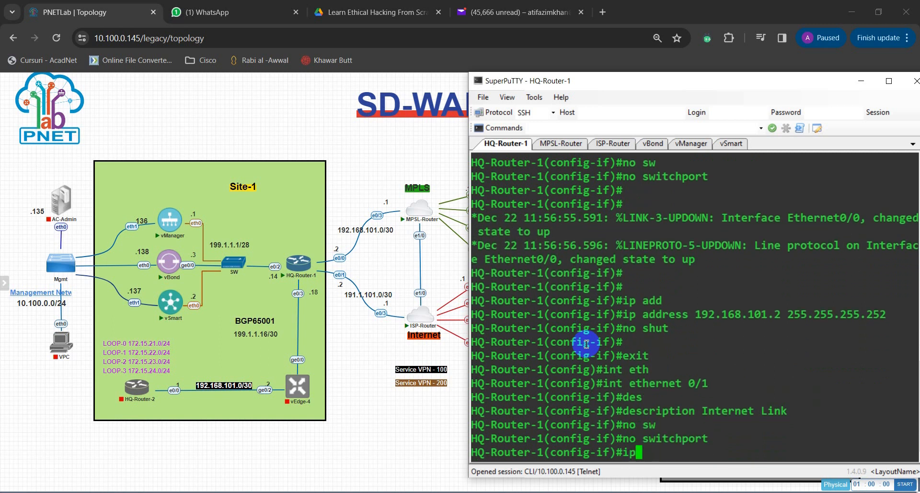
pyautogui.write(' add')
pyautogui.press('Tab')
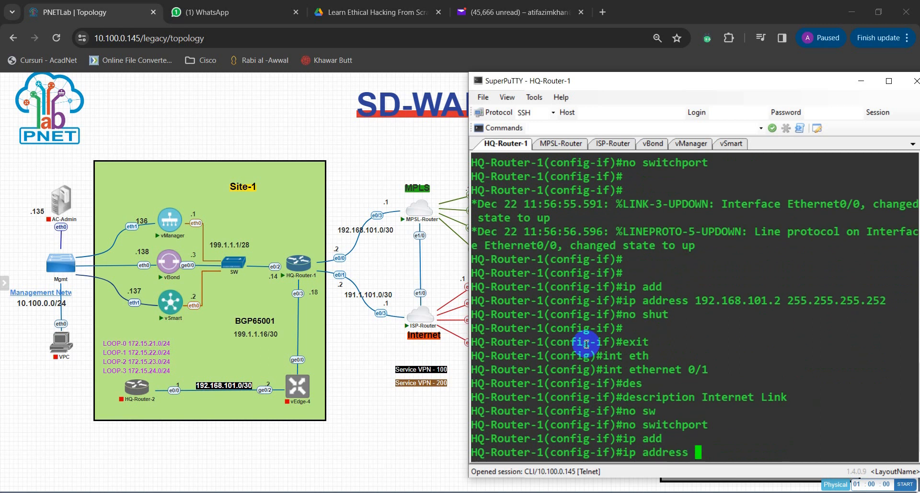
pyautogui.write('192.1')
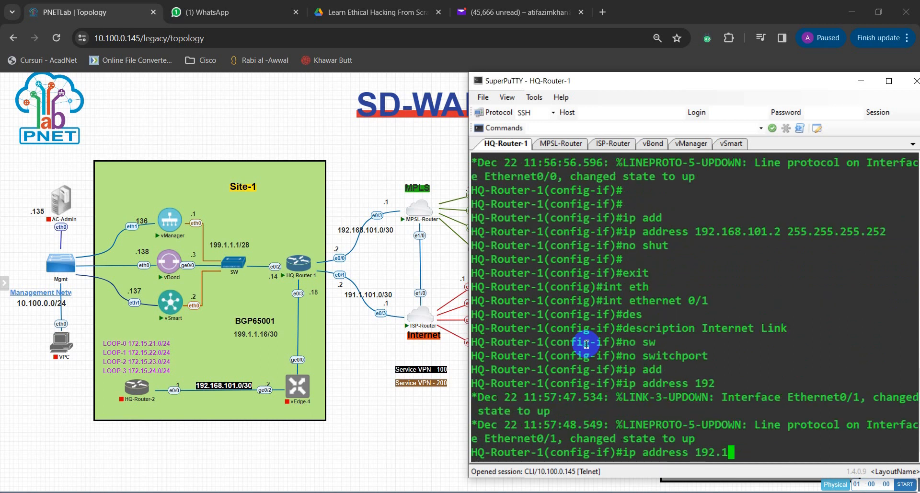
pyautogui.press('BackSpace')
pyautogui.press('BackSpace')
pyautogui.press('BackSpace')
pyautogui.write('1.1.101.2 255.255')
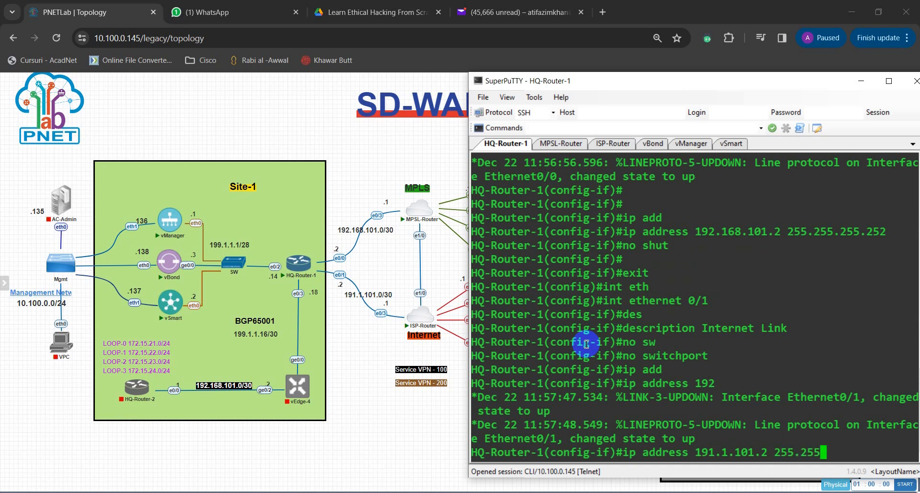
pyautogui.write('.255.252')
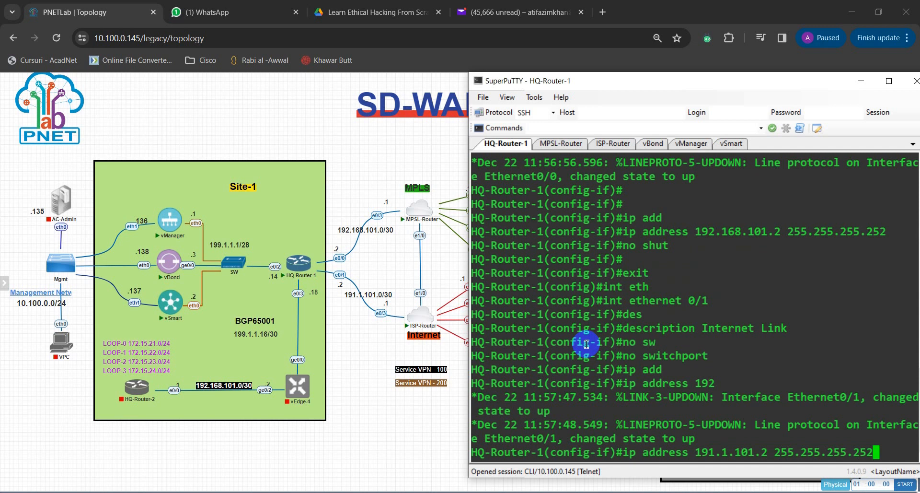
pyautogui.press('Return')
# Step: Enable Ethernet 0/1 with no shut and return to global configuration mode
pyautogui.press('Return')
pyautogui.write('no s')
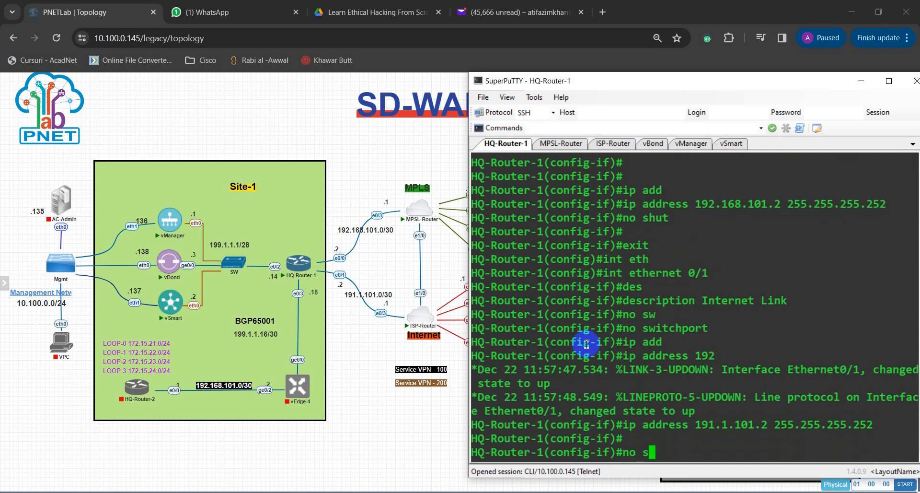
pyautogui.write('hut')
pyautogui.press('Return')
pyautogui.write('exit')
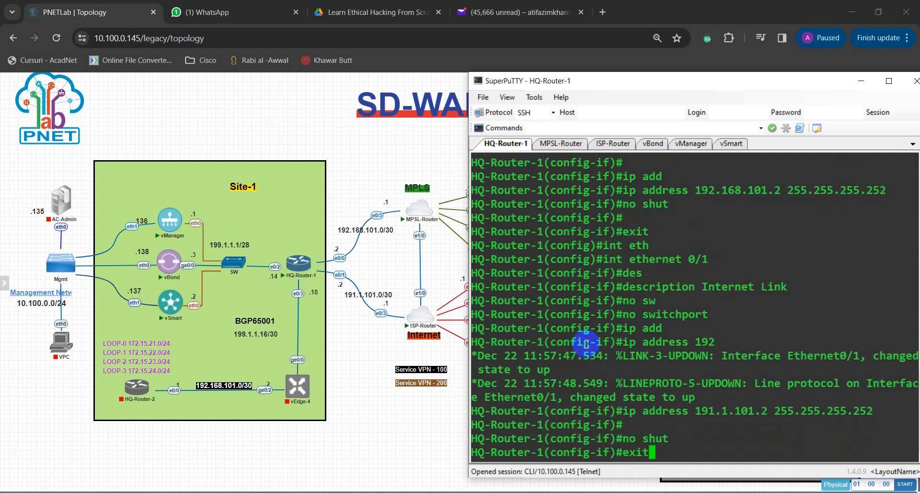
pyautogui.press('Return')
pyautogui.press('Return')
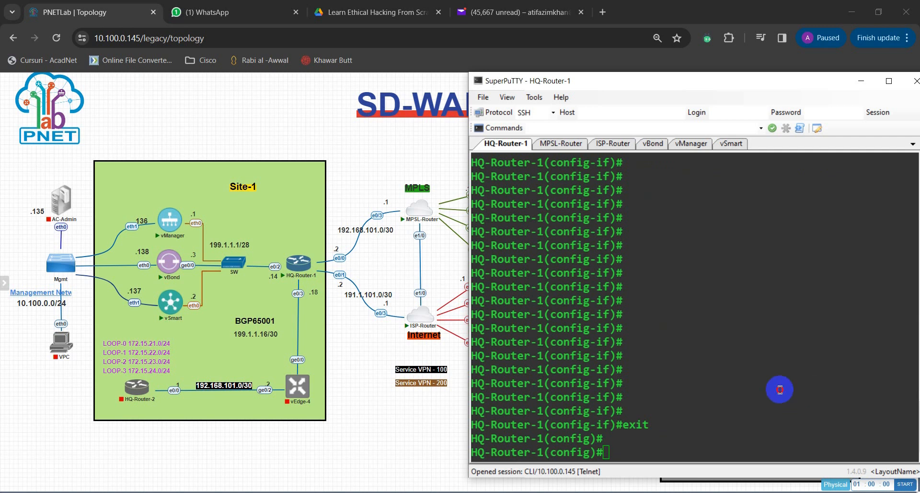
# Step: Enter configuration of interface Ethernet 0/2 on HQ-Router-1
pyautogui.click(780, 390)
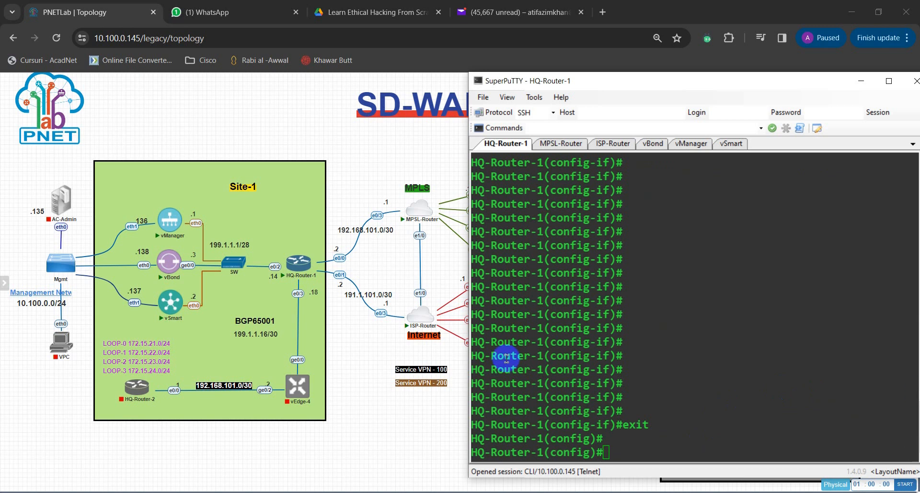
pyautogui.click(648, 398)
pyautogui.write('int')
pyautogui.press('Tab')
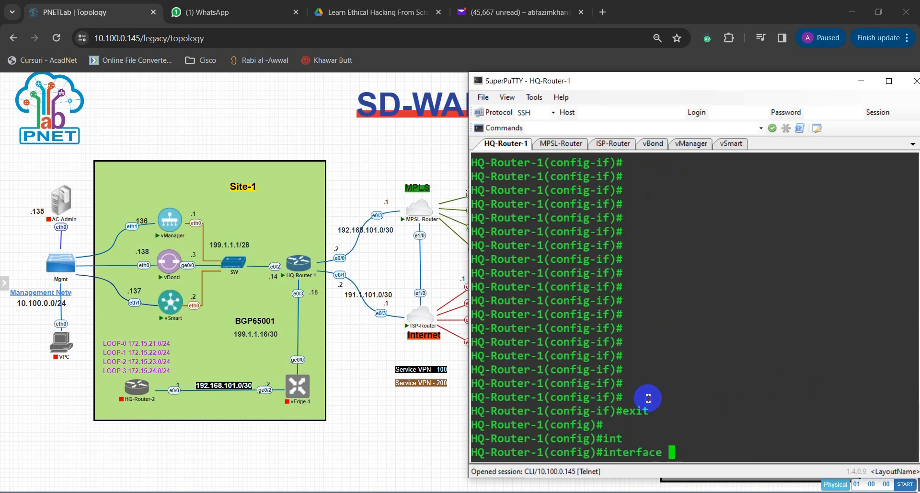
pyautogui.write('e')
pyautogui.write('th')
pyautogui.press('Tab')
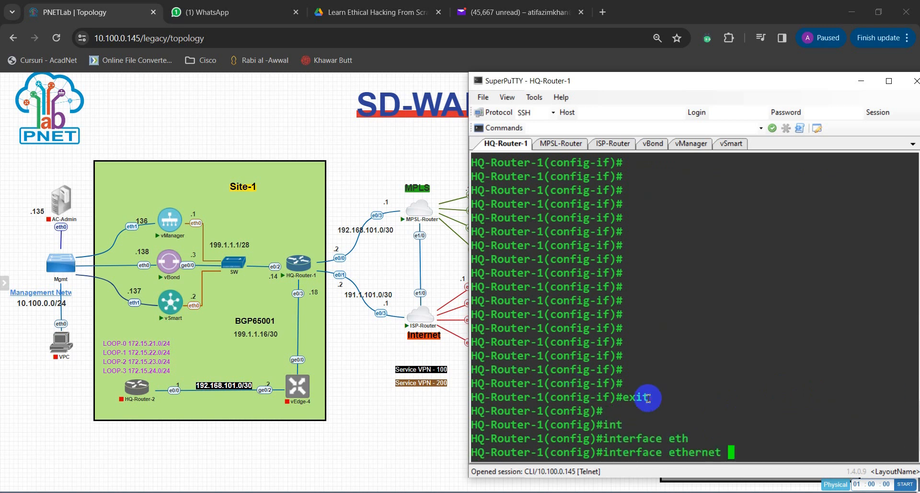
pyautogui.write('1')
pyautogui.press('BackSpace')
pyautogui.write('0/2')
pyautogui.press('Return')
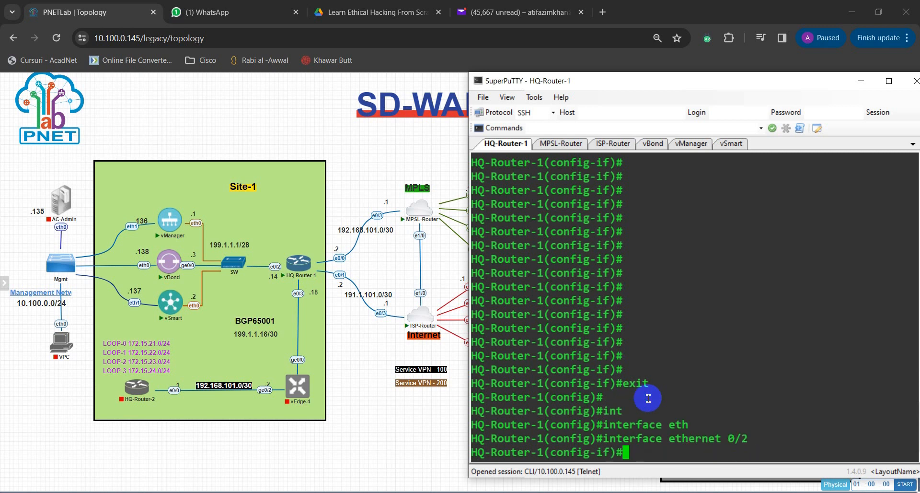
# Step: Turn Ethernet 0/2 into a routed port with the no switchport command
pyautogui.write('no ss')
pyautogui.press('BackSpace')
pyautogui.write('wi')
pyautogui.press('Tab')
pyautogui.press('Return')
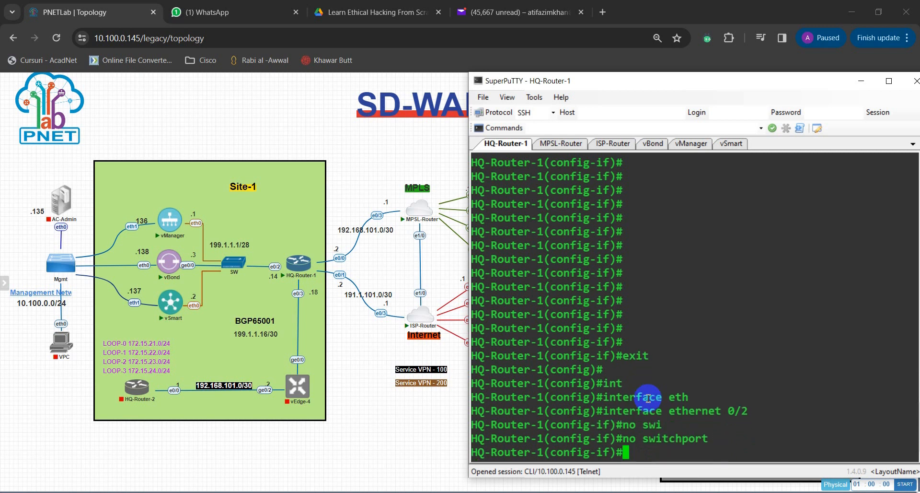
# Step: Assign IP address 199.1.1.14 with mask 255.255.255.248 to Ethernet 0/2
pyautogui.write('ip add')
pyautogui.press('Tab')
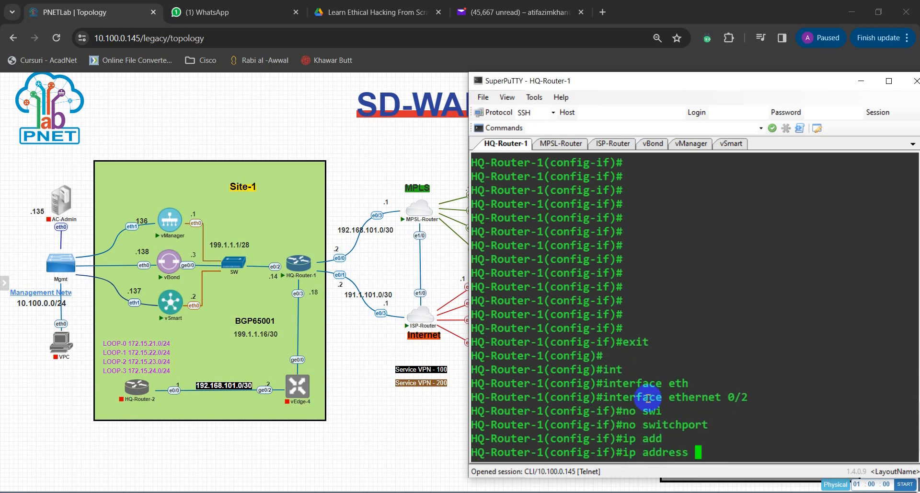
pyautogui.write('19+9')
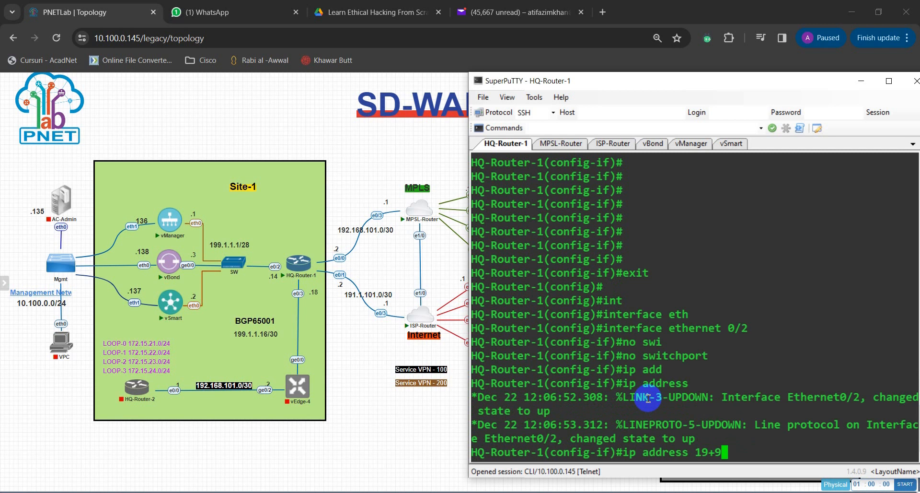
pyautogui.press('BackSpace')
pyautogui.press('BackSpace')
pyautogui.write('9.1.1.14 255.255.225')
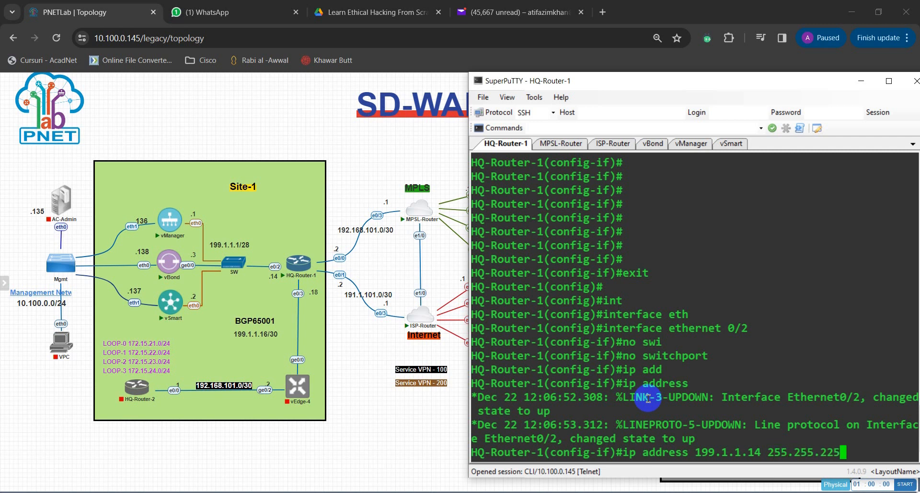
pyautogui.press('BackSpace')
pyautogui.write('55.25')
pyautogui.press('BackSpace')
pyautogui.write('48')
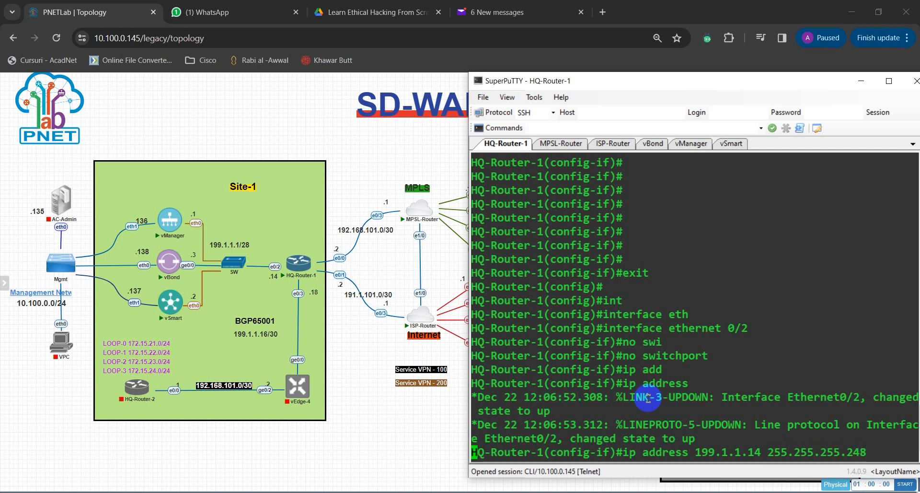
pyautogui.press('Return')
# Step: Enable Ethernet 0/2 with no shut and return to global configuration mode
pyautogui.write('no shu')
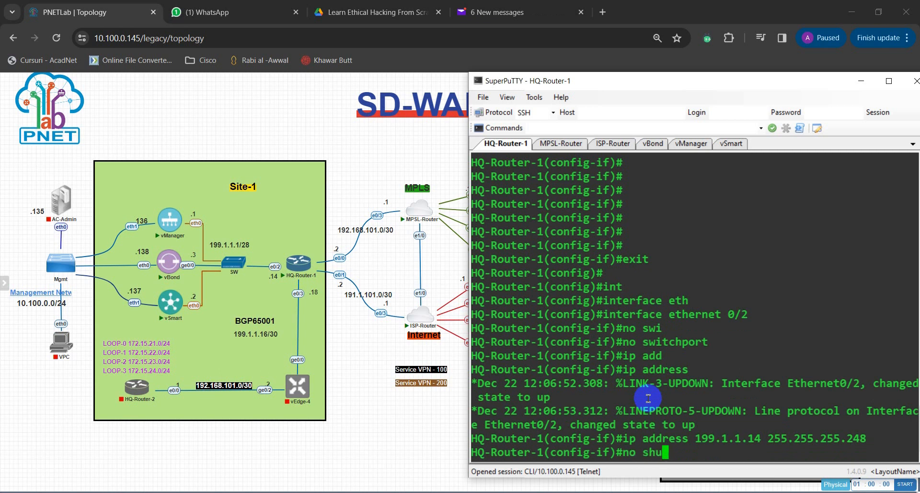
pyautogui.write('t')
pyautogui.press('Return')
pyautogui.press('Return')
pyautogui.press('Return')
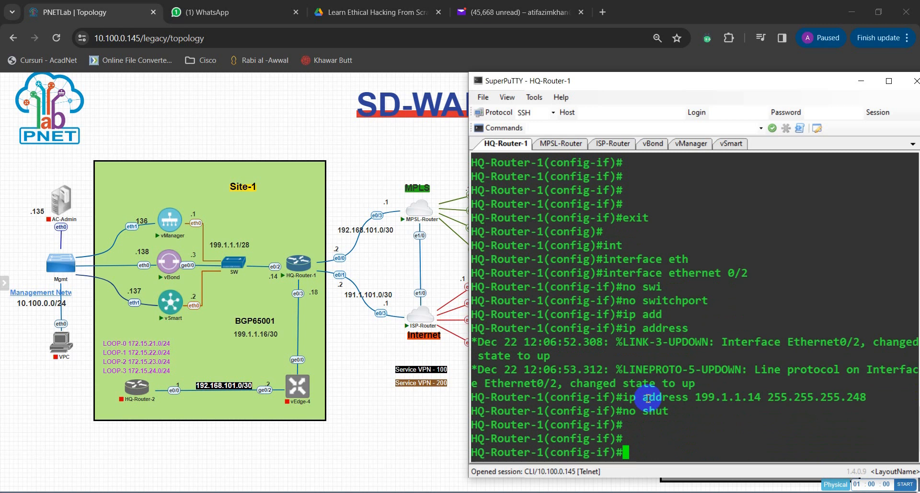
pyautogui.write('exit')
pyautogui.press('Return')
# Step: Enter configuration of interface Ethernet 0/3 and make it a routed port with the no switchport command
pyautogui.write('int et')
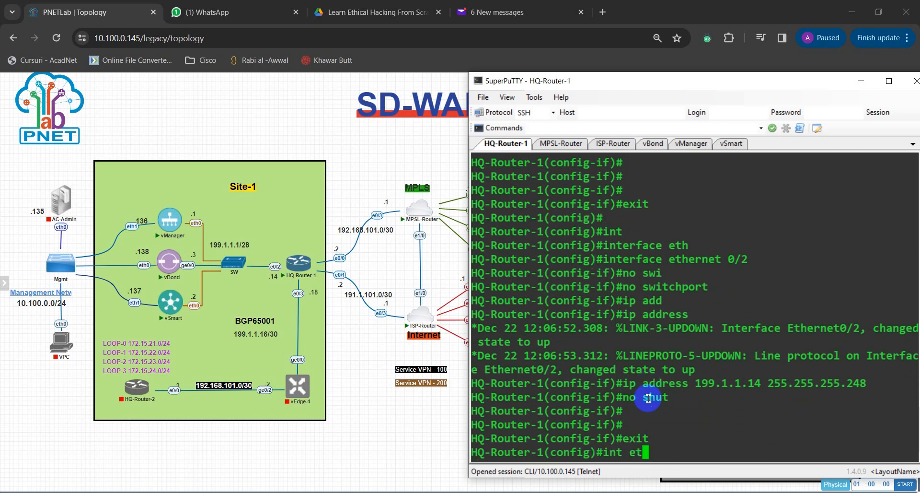
pyautogui.press('Tab')
pyautogui.write('0')
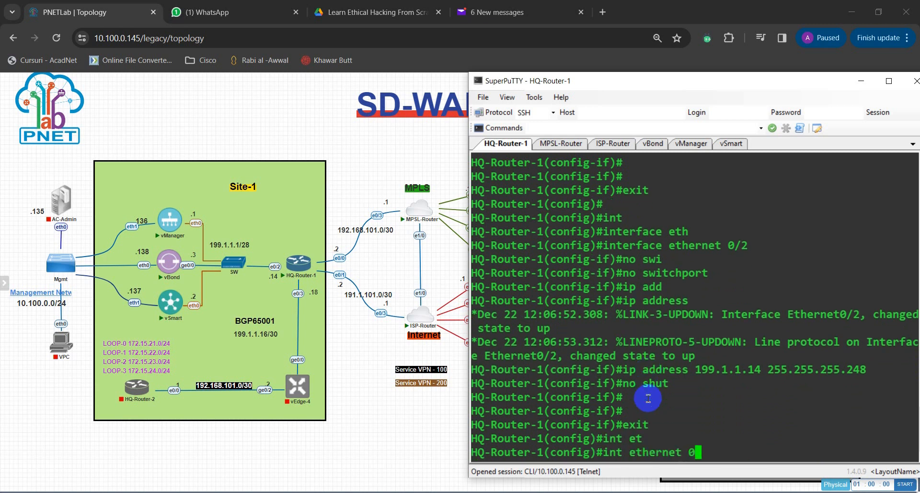
pyautogui.write('/3')
pyautogui.press('Return')
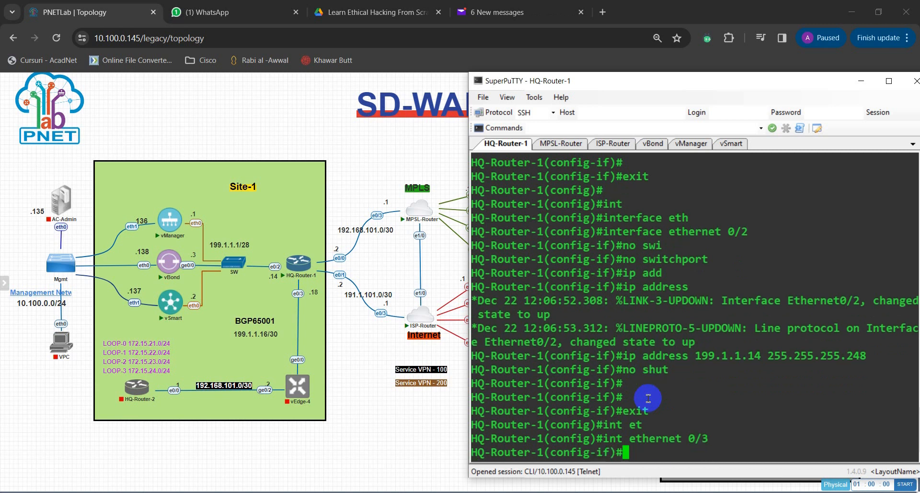
pyautogui.write('no swi')
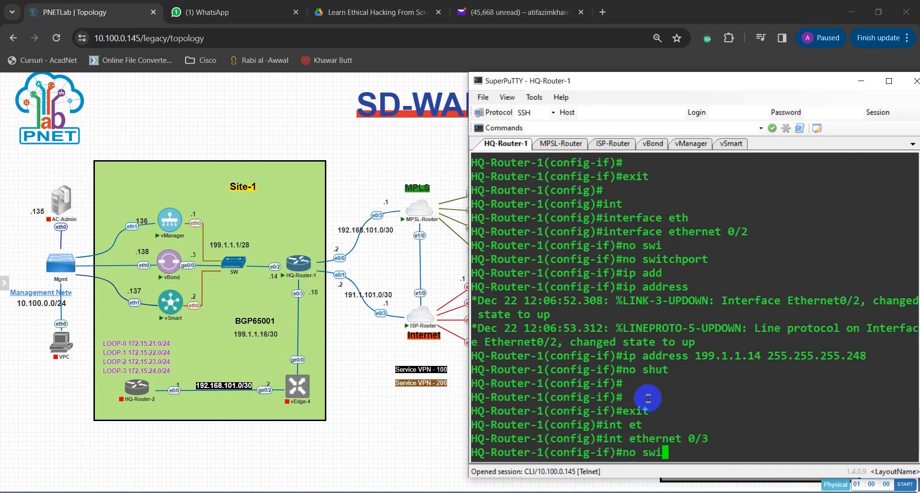
pyautogui.press('Tab')
pyautogui.press('Return')
# Step: Assign IP address 199.1.1.18 with mask 255.255.255.248 to Ethernet 0/3
pyautogui.write('ip ad')
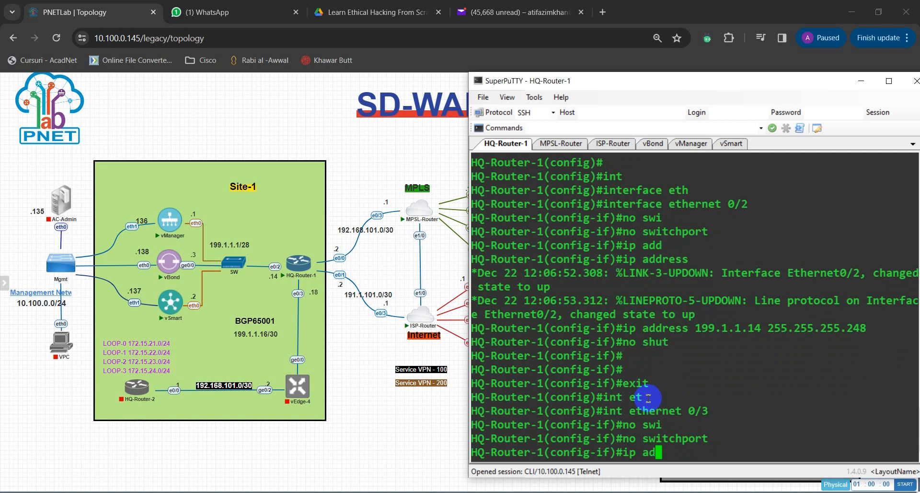
pyautogui.press('Tab')
pyautogui.write('d')
pyautogui.press('Tab')
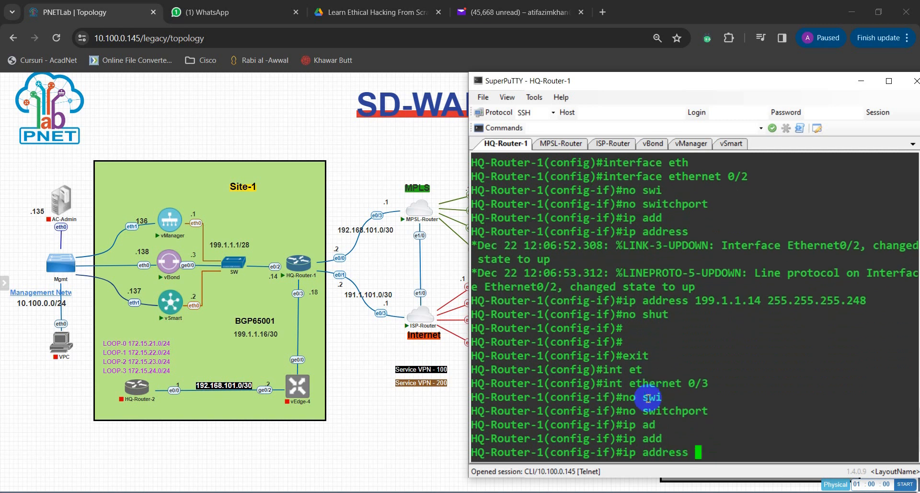
pyautogui.write('199.')
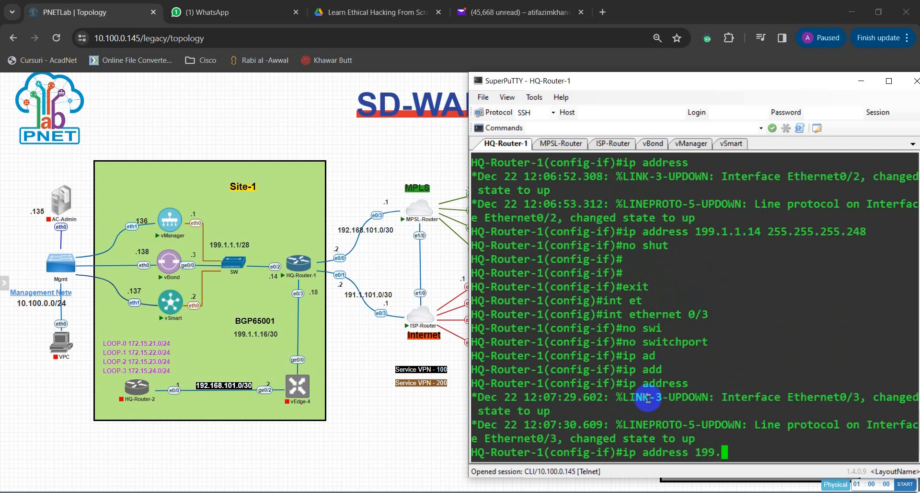
pyautogui.write('1.1')
pyautogui.write('.')
pyautogui.write('18 255.255.255.25')
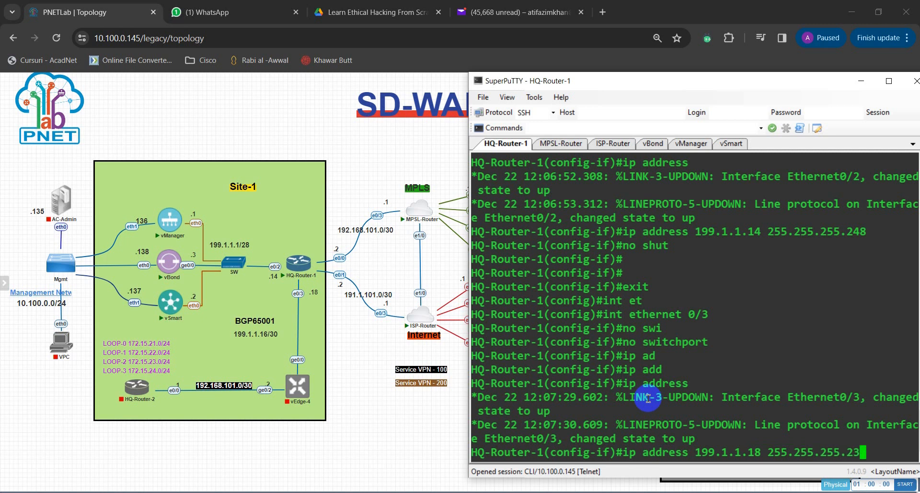
pyautogui.press('BackSpace')
pyautogui.write('48')
pyautogui.press('Return')
# Step: Enable interface Ethernet 0/3 with the no shut command
pyautogui.write('no shut')
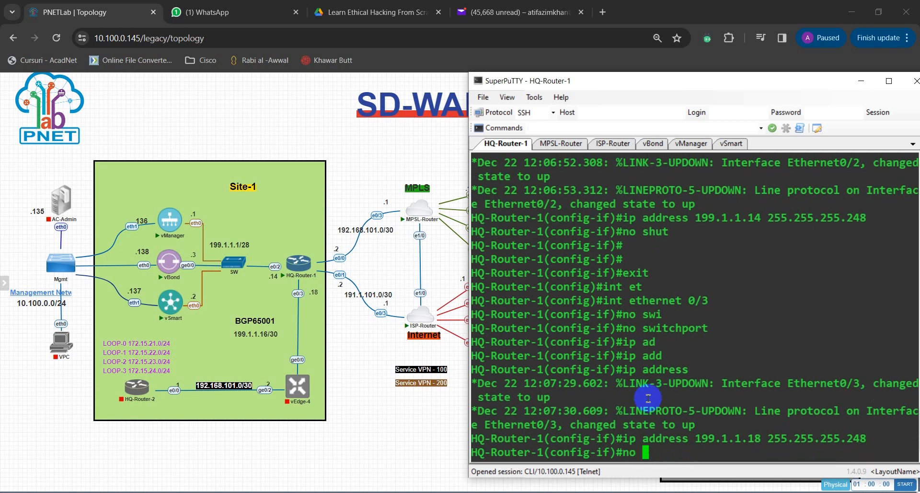
pyautogui.press('Return')
pyautogui.press('Return')
pyautogui.press('Return')
# Step: Leave configuration mode with end and save HQ-Router-1's configuration with the wr command
pyautogui.write('er-1(config-if)#e')
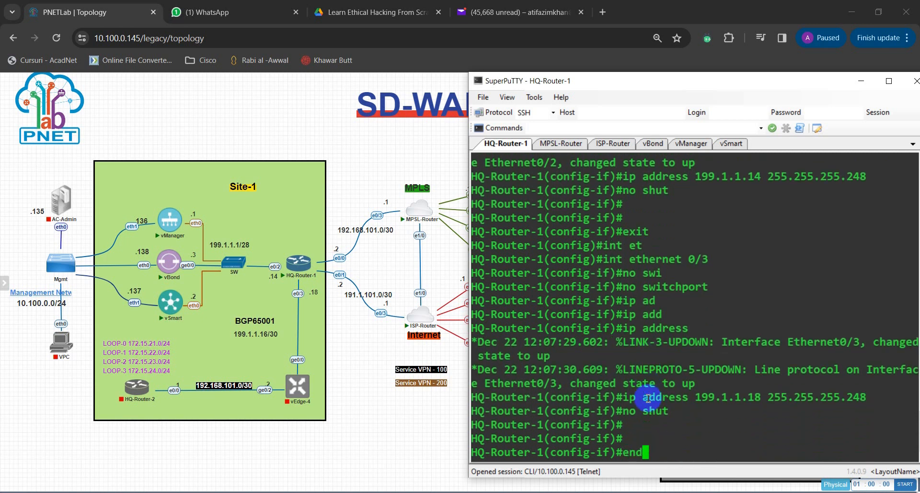
pyautogui.write('nd')
pyautogui.press('Return')
pyautogui.write('wr')
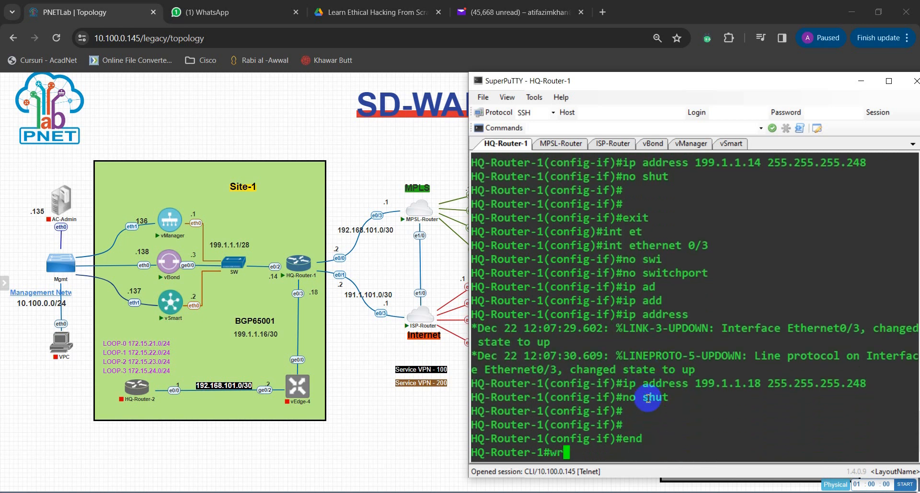
pyautogui.press('Return')
pyautogui.press('Return')
pyautogui.press('Return')
# Step: Check HQ-Router-1's interface addresses and status with show ip int brief
pyautogui.write('show ')
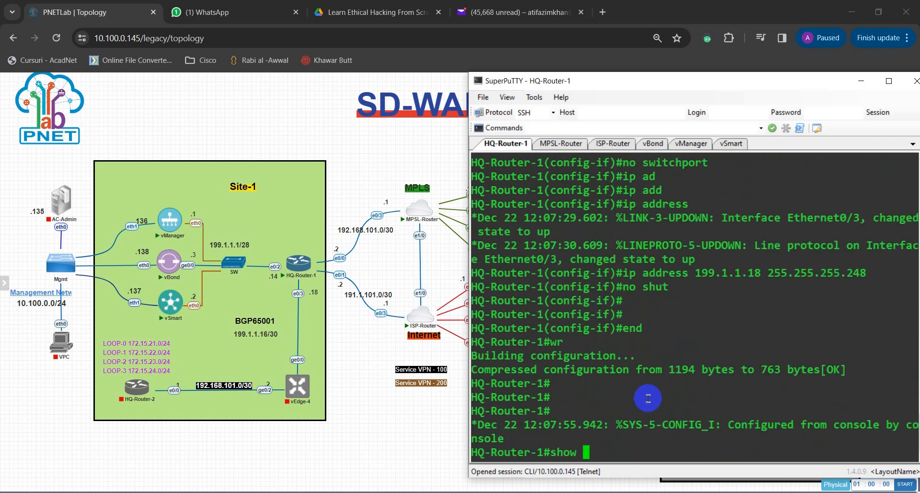
pyautogui.write('ip int br')
pyautogui.press('Tab')
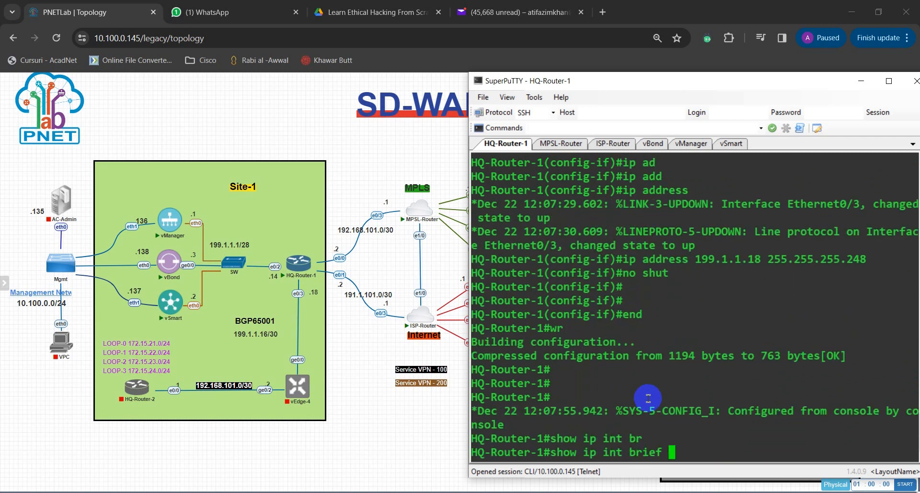
pyautogui.press('Return')
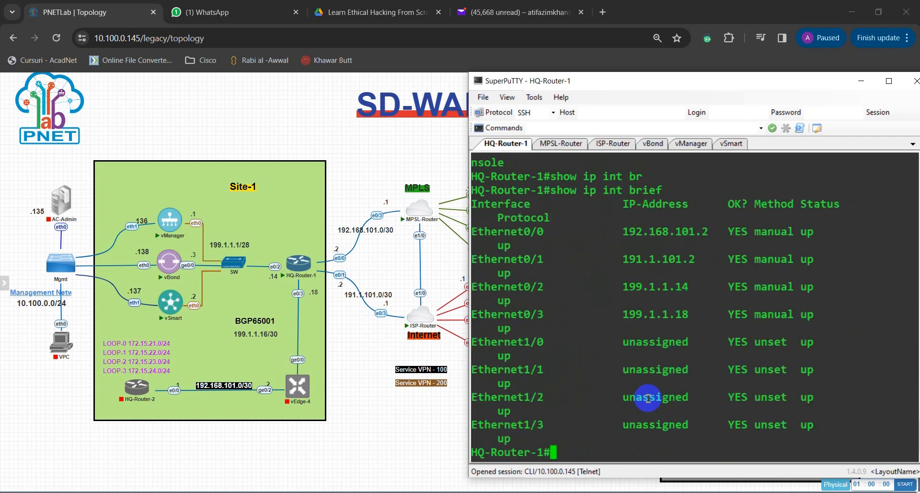
# Step: Narrow the terminal window to uncover more of the topology and switch to the MPSL-Router session
pyautogui.moveTo(468, 260); pyautogui.dragTo(511, 277)
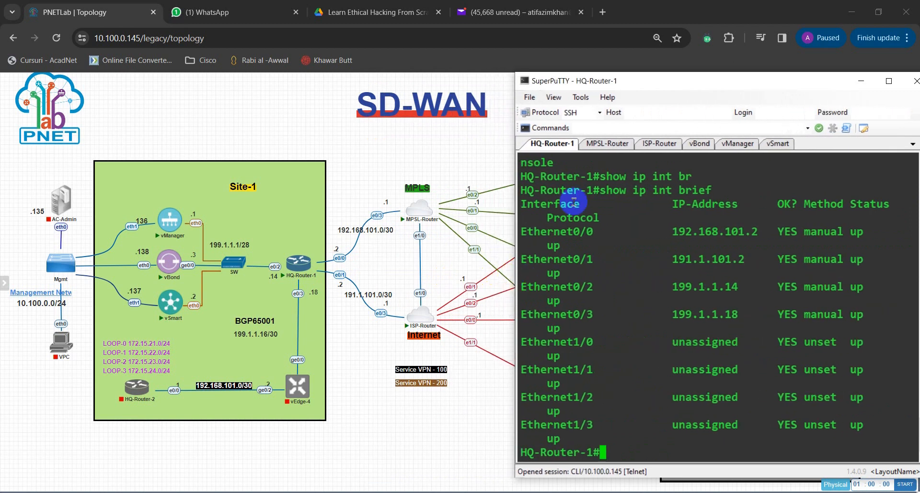
pyautogui.click(609, 146)
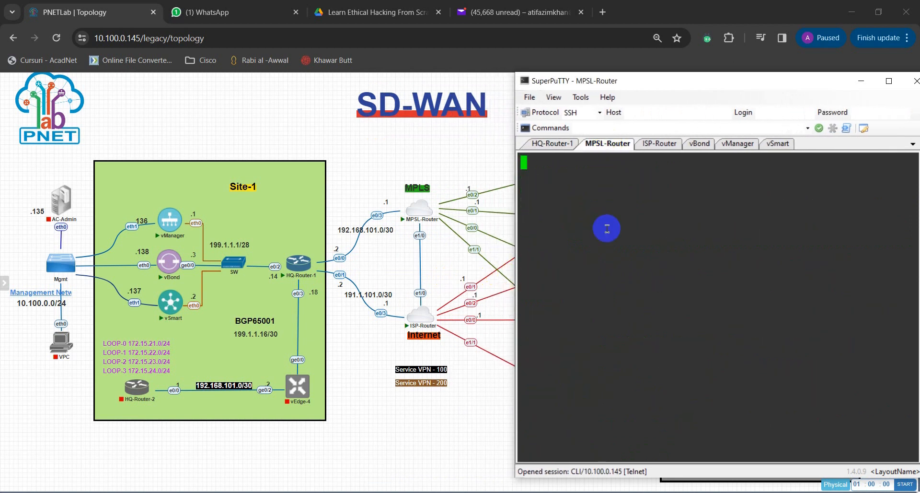
# Step: Wake the MPSL-Router console and try the end command at its user prompt
pyautogui.press('Return')
pyautogui.press('Return')
pyautogui.press('Return')
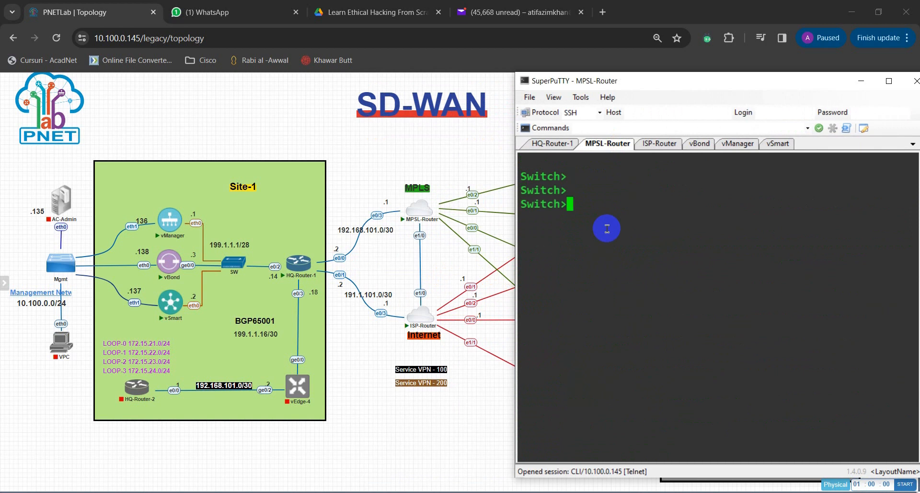
pyautogui.write('end')
pyautogui.press('Return')
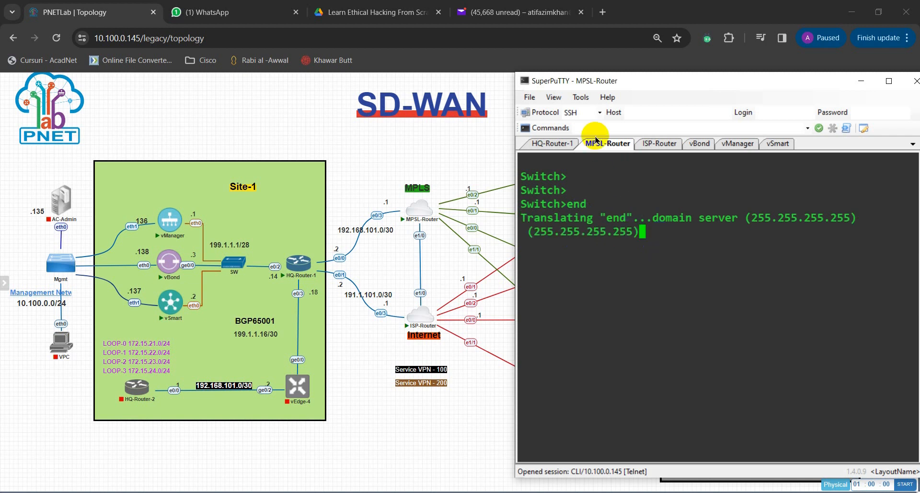
# Step: Switch to the ISP-Router session, enter privileged mode with en and open global configuration with conf t
pyautogui.click(656, 144)
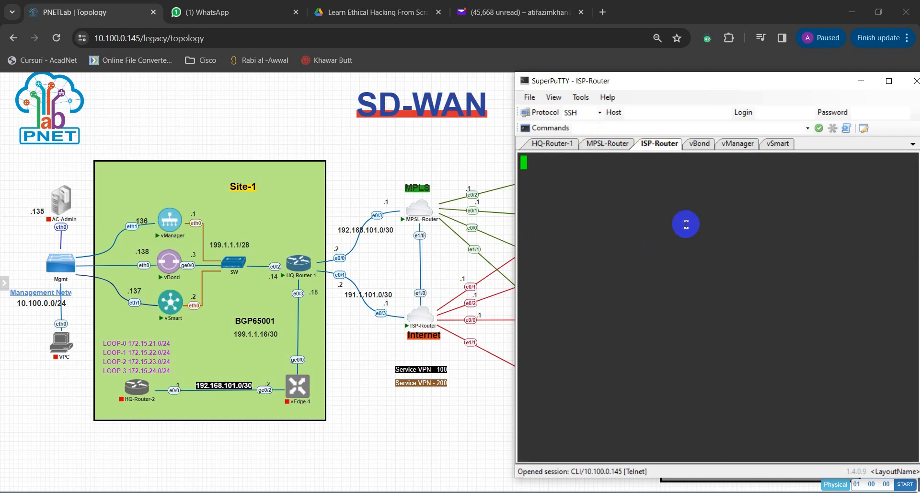
pyautogui.press('Return')
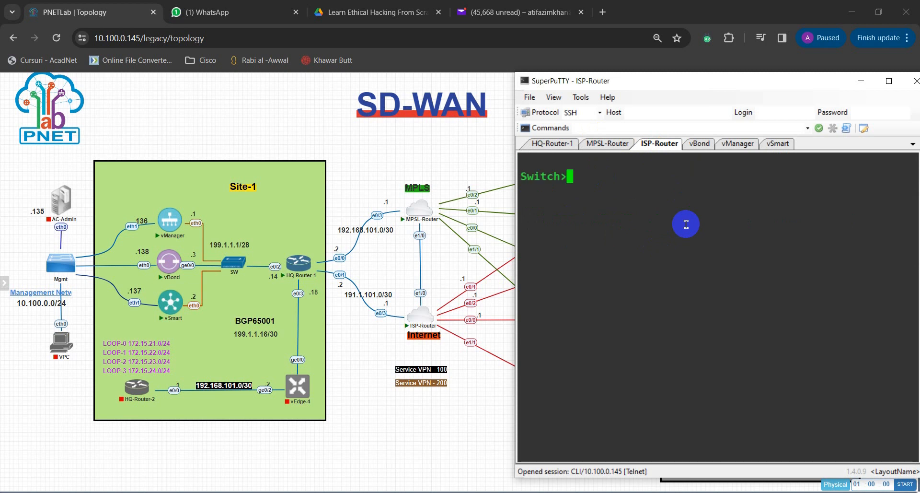
pyautogui.write('en')
pyautogui.press('Return')
pyautogui.press('Return')
pyautogui.press('Return')
pyautogui.press('Return')
pyautogui.write('conf')
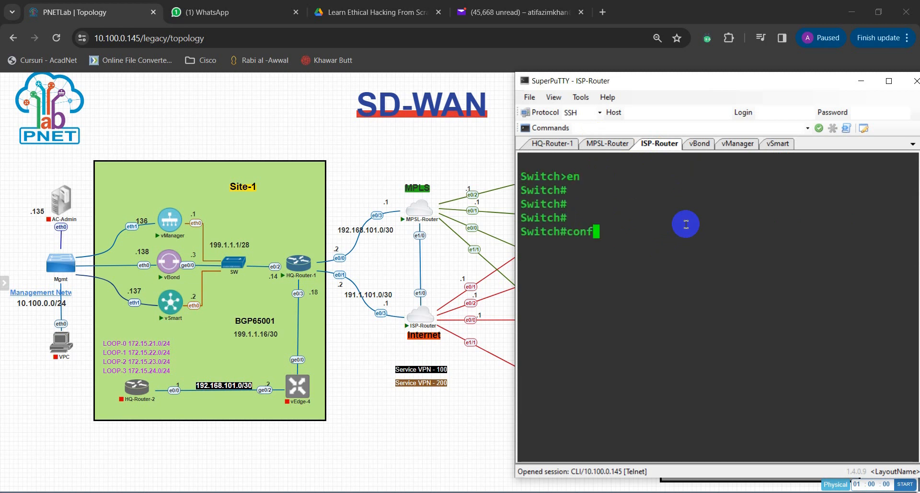
pyautogui.write(' t')
pyautogui.press('Return')
# Step: Disable name resolution on ISP-Router with no ip domain lookup and leave configuration mode with end
pyautogui.write('no ip')
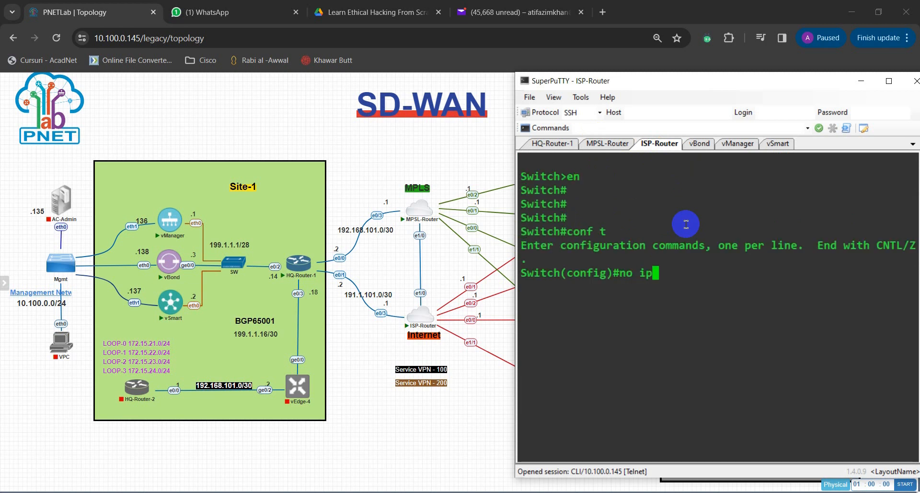
pyautogui.write(' dom')
pyautogui.press('Tab')
pyautogui.write('lo')
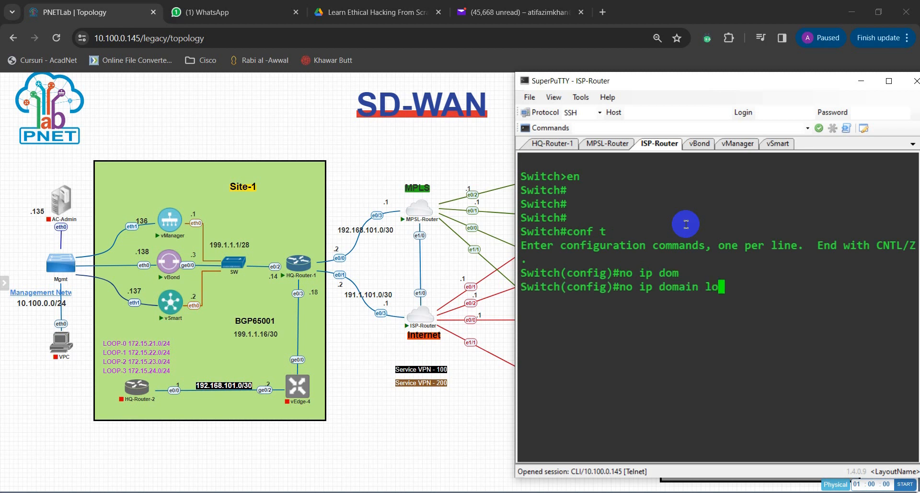
pyautogui.press('Tab')
pyautogui.press('Return')
pyautogui.press('Return')
pyautogui.press('Return')
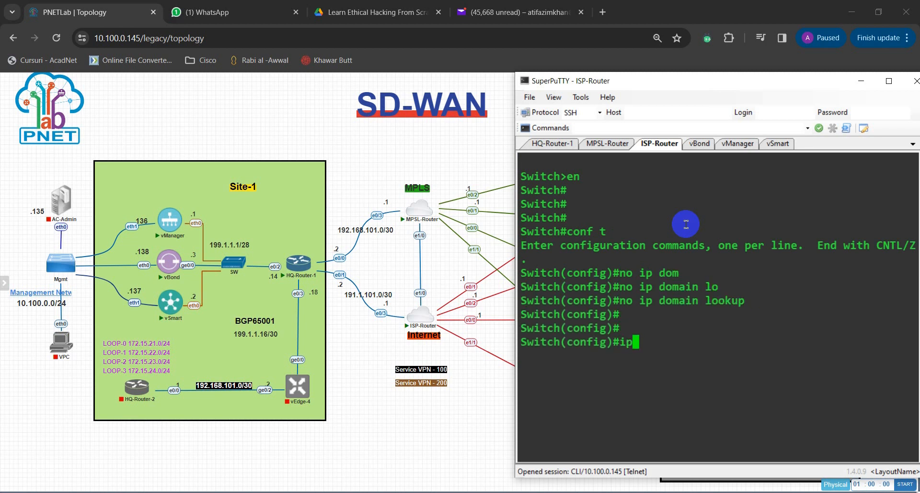
pyautogui.write('end')
pyautogui.press('Return')
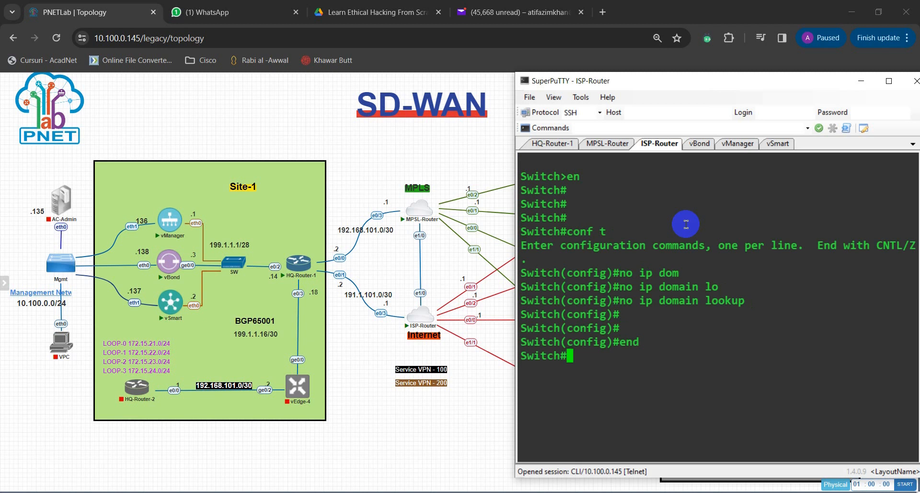
pyautogui.write('end')
# Step: Test the disabled domain lookup by running the unrecognised commands end and aljf at the privileged prompt
pyautogui.press('Return')
pyautogui.press('Return')
pyautogui.press('Return')
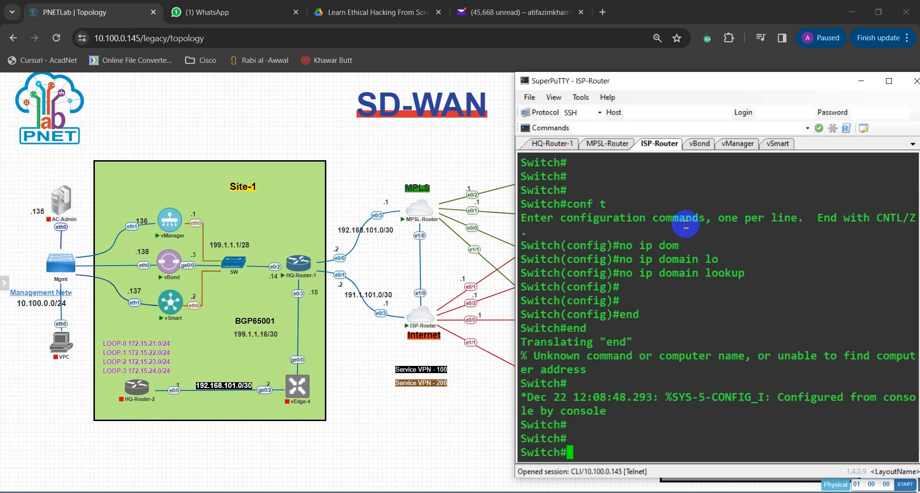
pyautogui.press('Return')
pyautogui.press('Return')
pyautogui.write('aljf')
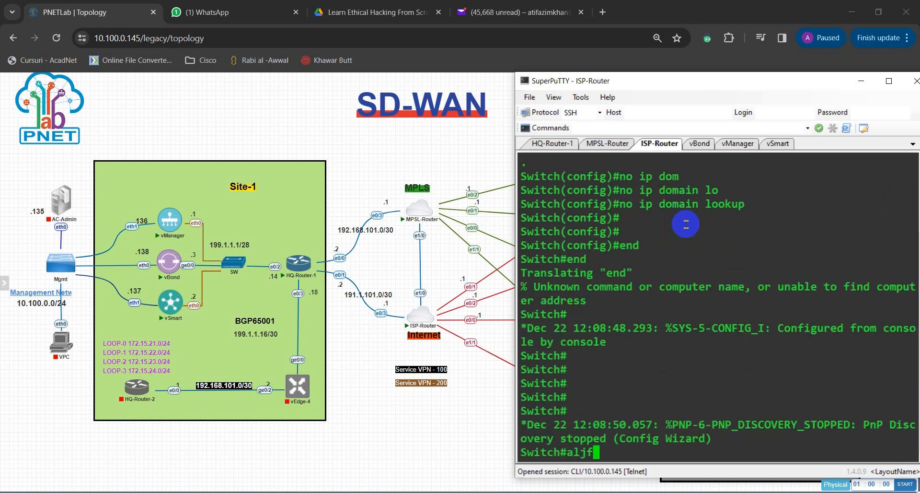
pyautogui.press('Return')
pyautogui.press('Return')
pyautogui.press('Return')
pyautogui.press('Return')
pyautogui.press('Return')
pyautogui.press('Return')
pyautogui.press('Return')
pyautogui.press('Return')
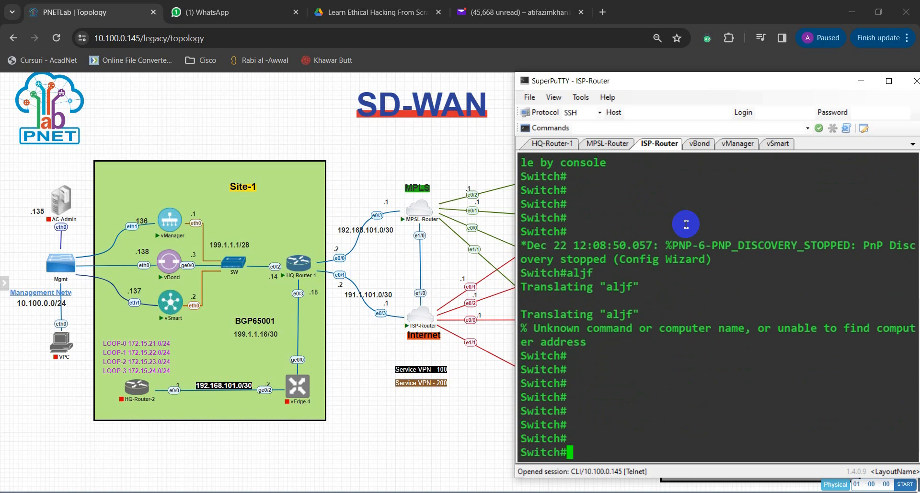
# Step: Return to global configuration mode on ISP-Router with conf t
pyautogui.write('conft')
pyautogui.press('Return')
pyautogui.write('c')
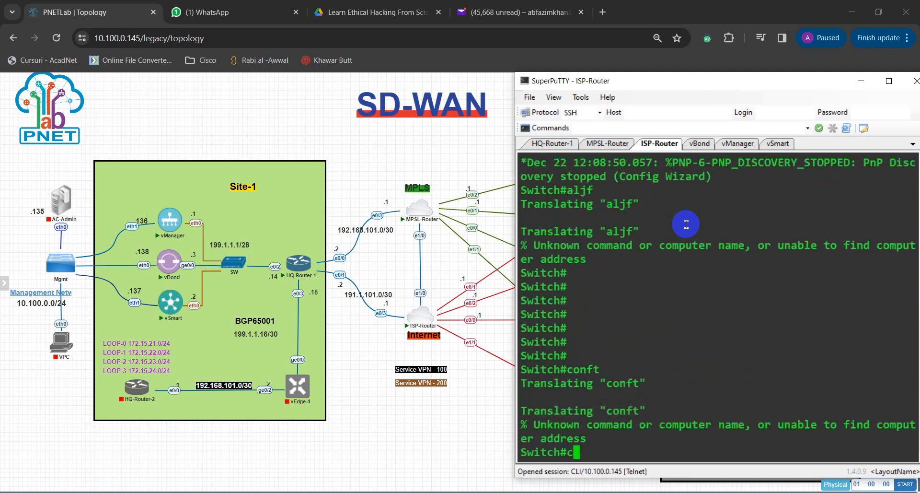
pyautogui.write('onf t')
pyautogui.press('Return')
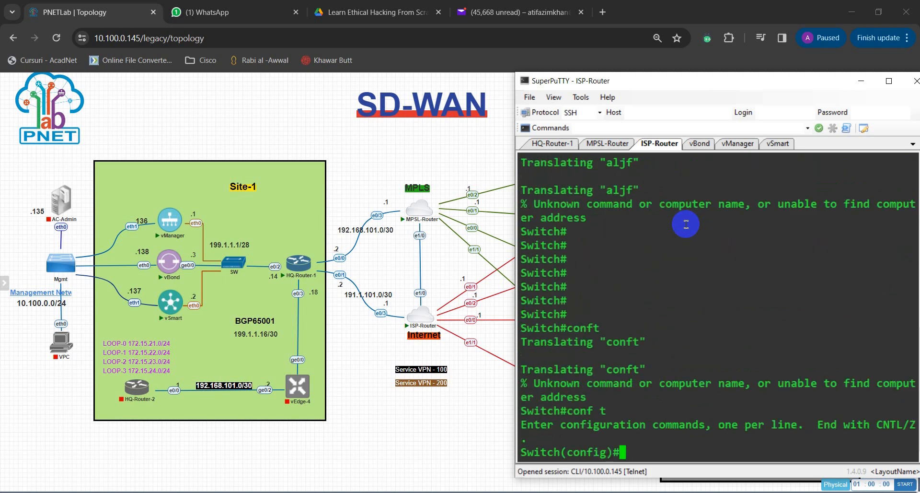
pyautogui.press('Return')
pyautogui.press('Return')
pyautogui.press('Return')
pyautogui.press('Return')
pyautogui.press('Return')
pyautogui.press('Return')
pyautogui.press('Return')
pyautogui.press('Return')
pyautogui.press('Return')
pyautogui.press('Return')
pyautogui.press('Return')
pyautogui.press('Return')
pyautogui.press('Return')
pyautogui.press('Return')
pyautogui.press('Return')
pyautogui.press('Return')
pyautogui.press('Return')
pyautogui.press('Return')
pyautogui.press('Return')
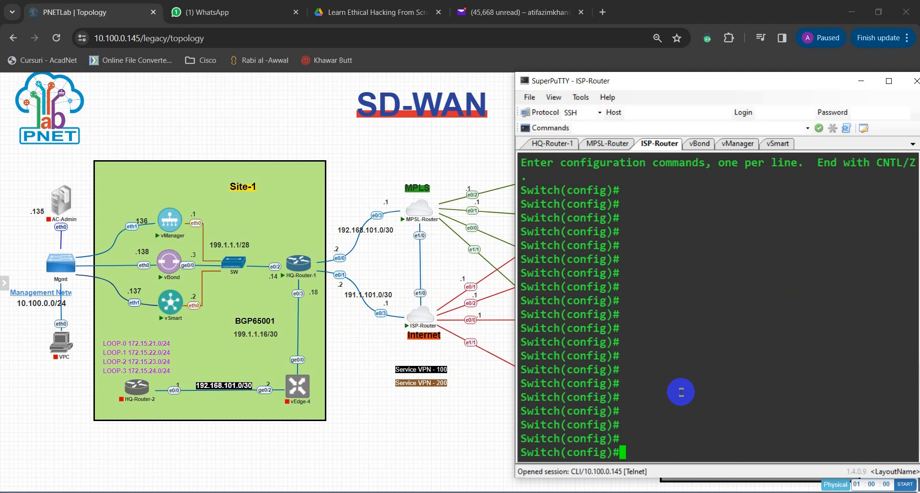
# Step: Enter interface Ethernet 0/3 on ISP-Router and make it a routed port with no switchport
pyautogui.write('int eth')
pyautogui.press('Tab')
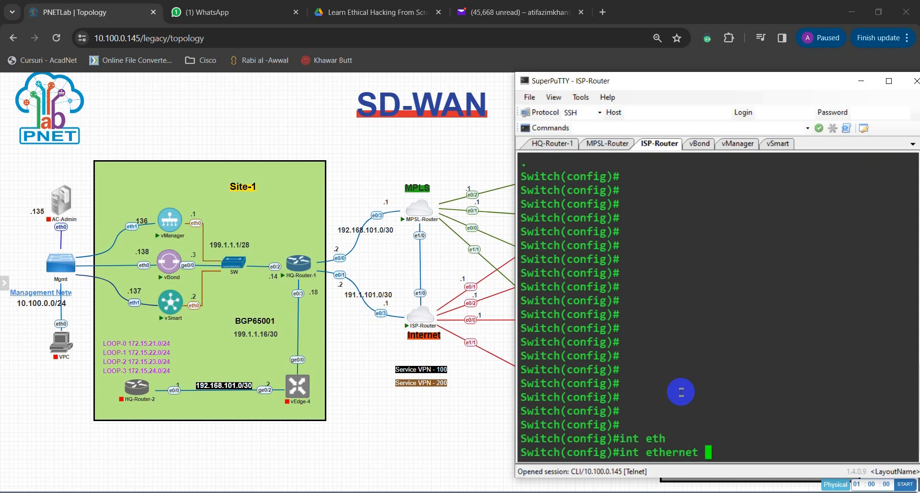
pyautogui.write('0/3')
pyautogui.press('Return')
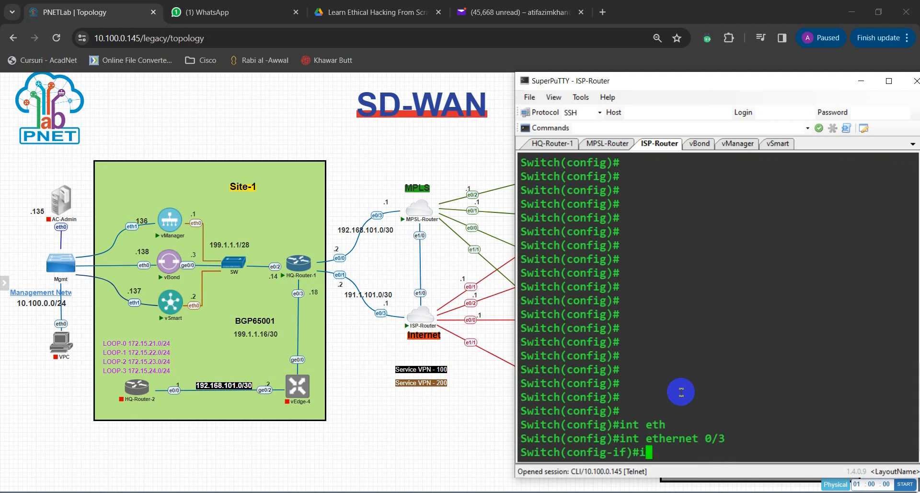
pyautogui.write('no swi')
pyautogui.press('Tab')
pyautogui.press('Return')
# Step: Begin the ip address command for ISP-Router's interface Ethernet 0/3
pyautogui.write('ip add')
pyautogui.press('Tab')
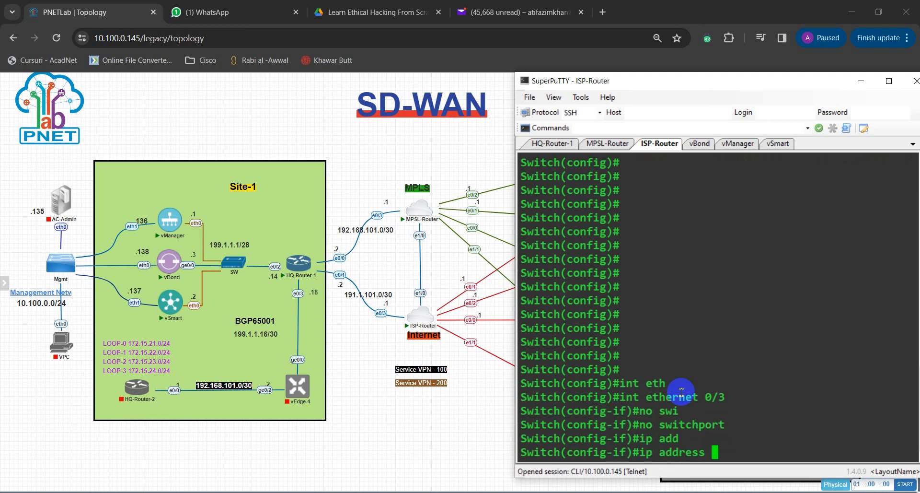